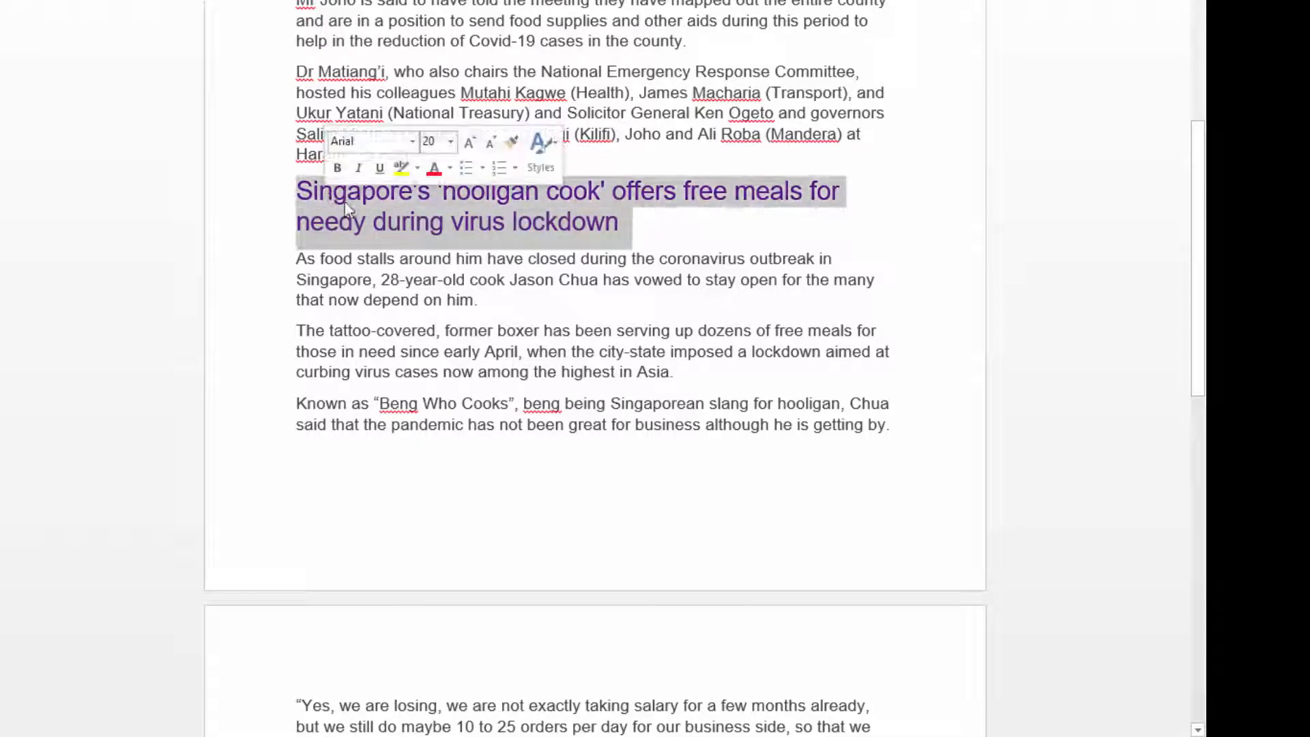
# Review the headings of the three news stories from the start to the end of the document.
pyautogui.scroll(-7, 716, 252)
pyautogui.scroll(-5, 706, 256)
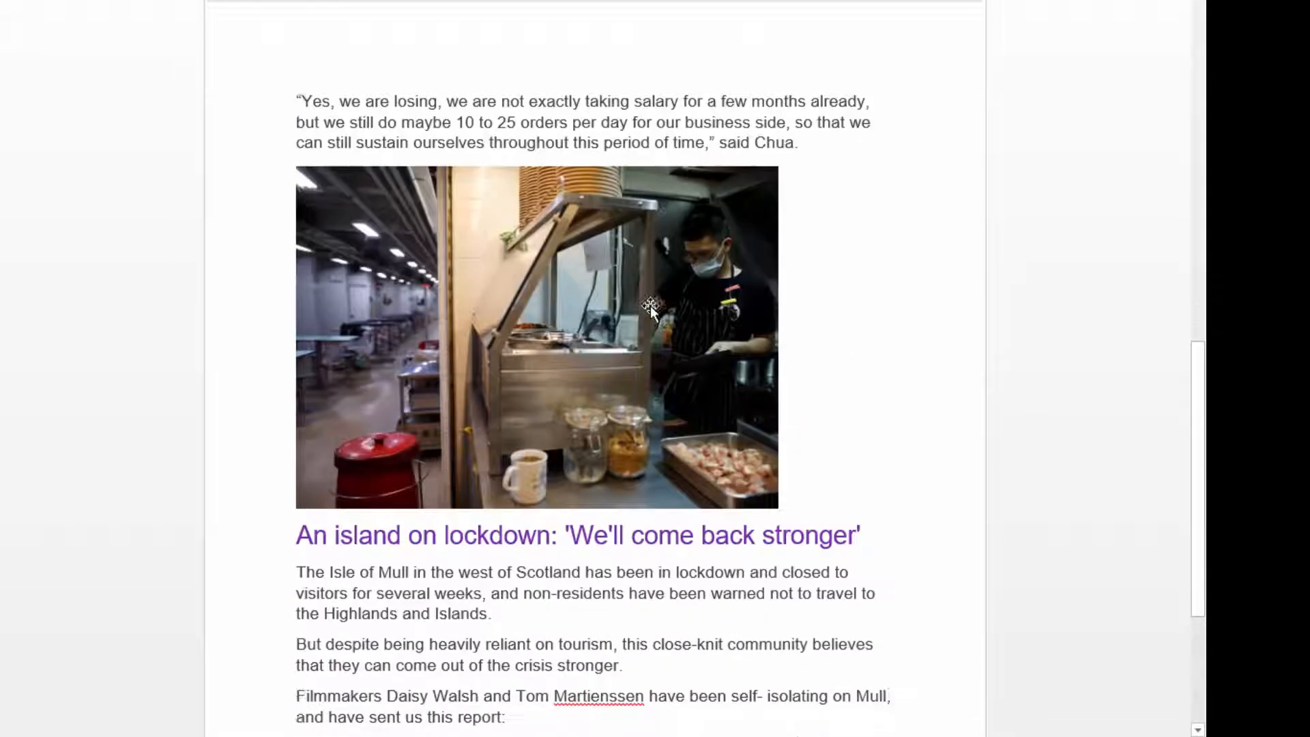
pyautogui.scroll(1, 624, 227)
pyautogui.scroll(-3, 624, 227)
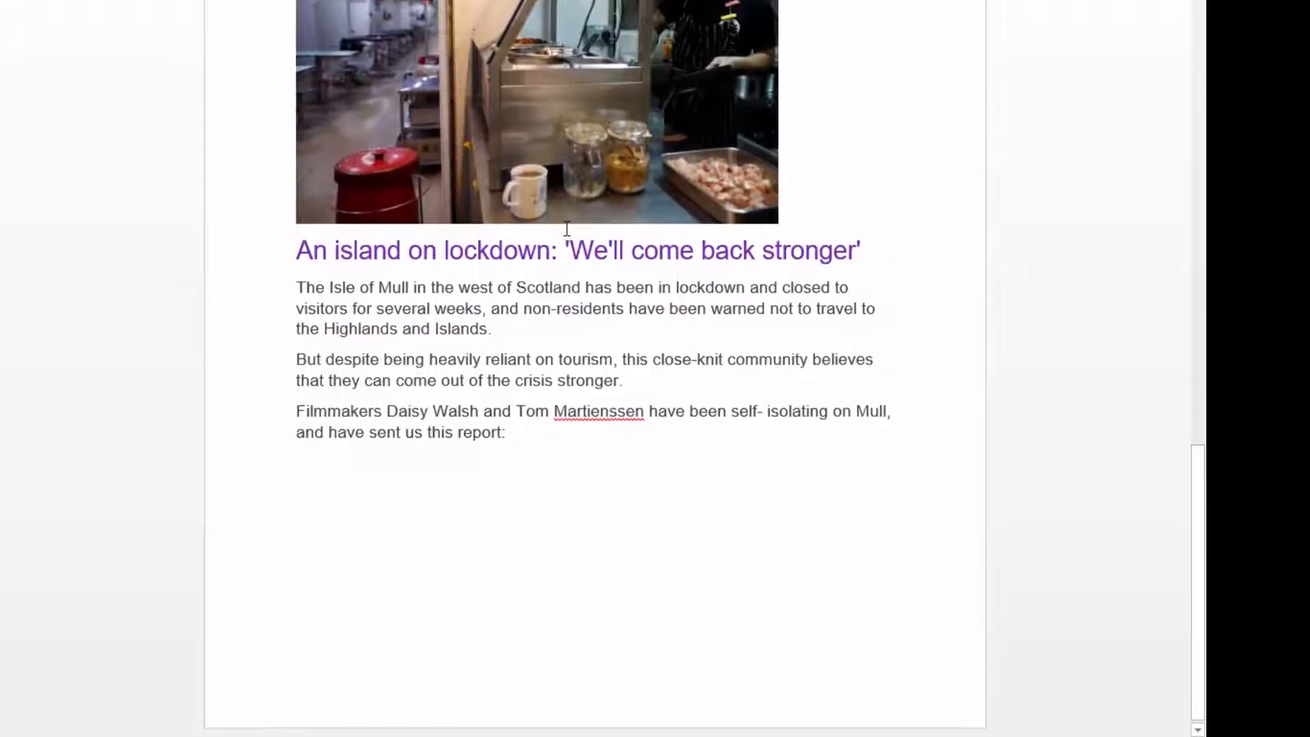
pyautogui.moveTo(298, 245); pyautogui.dragTo(849, 247)
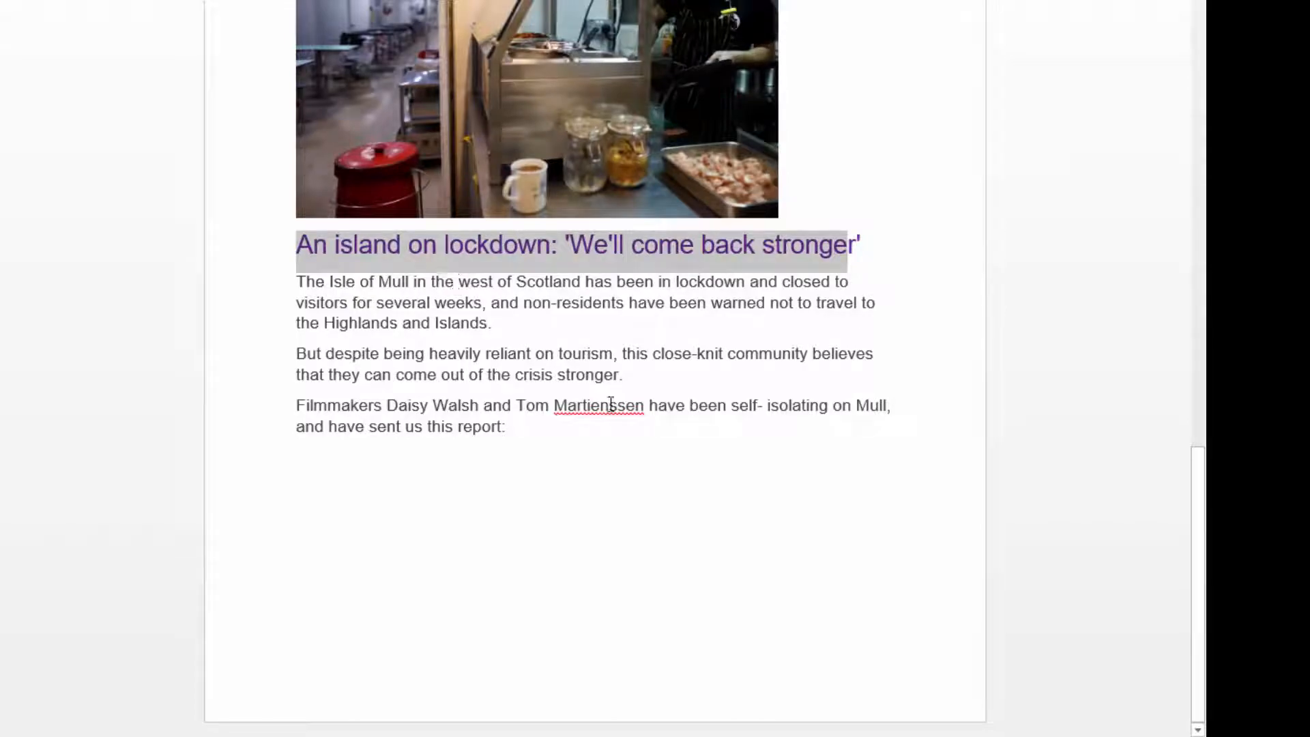
pyautogui.scroll(20, 729, 341)
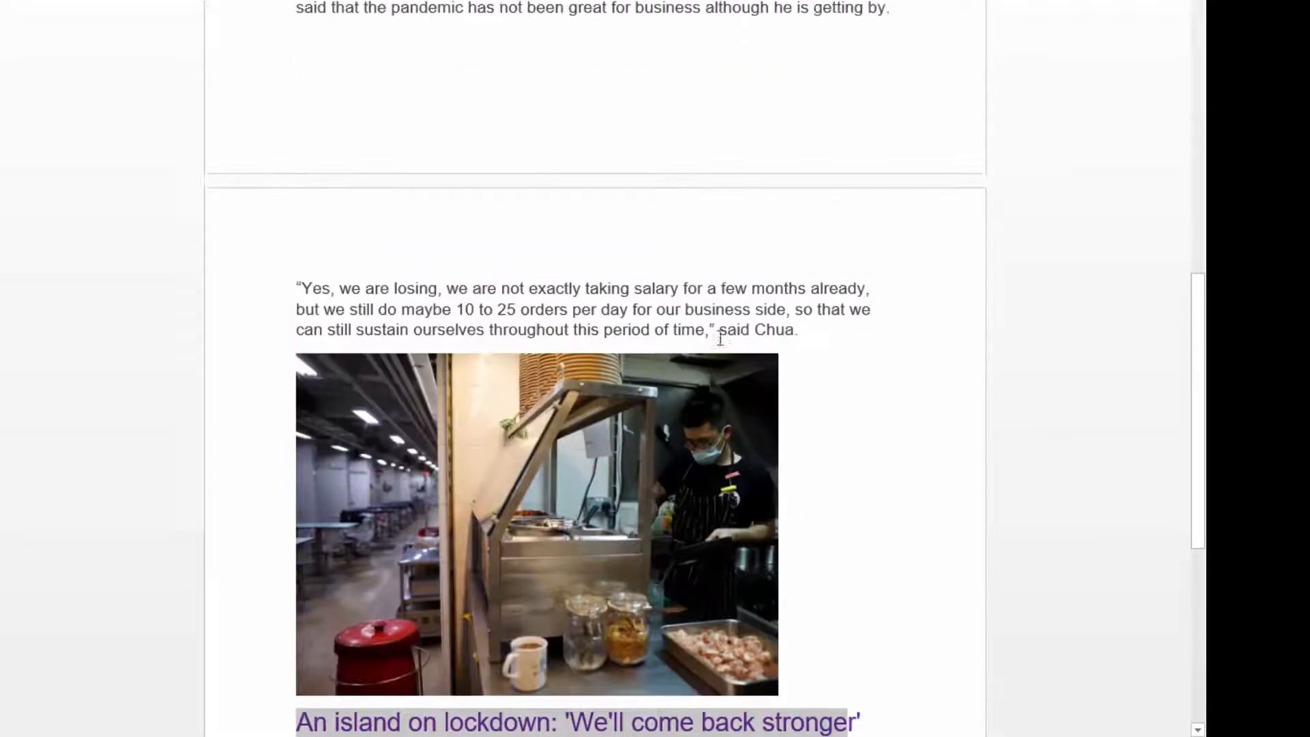
pyautogui.scroll(3, 725, 321)
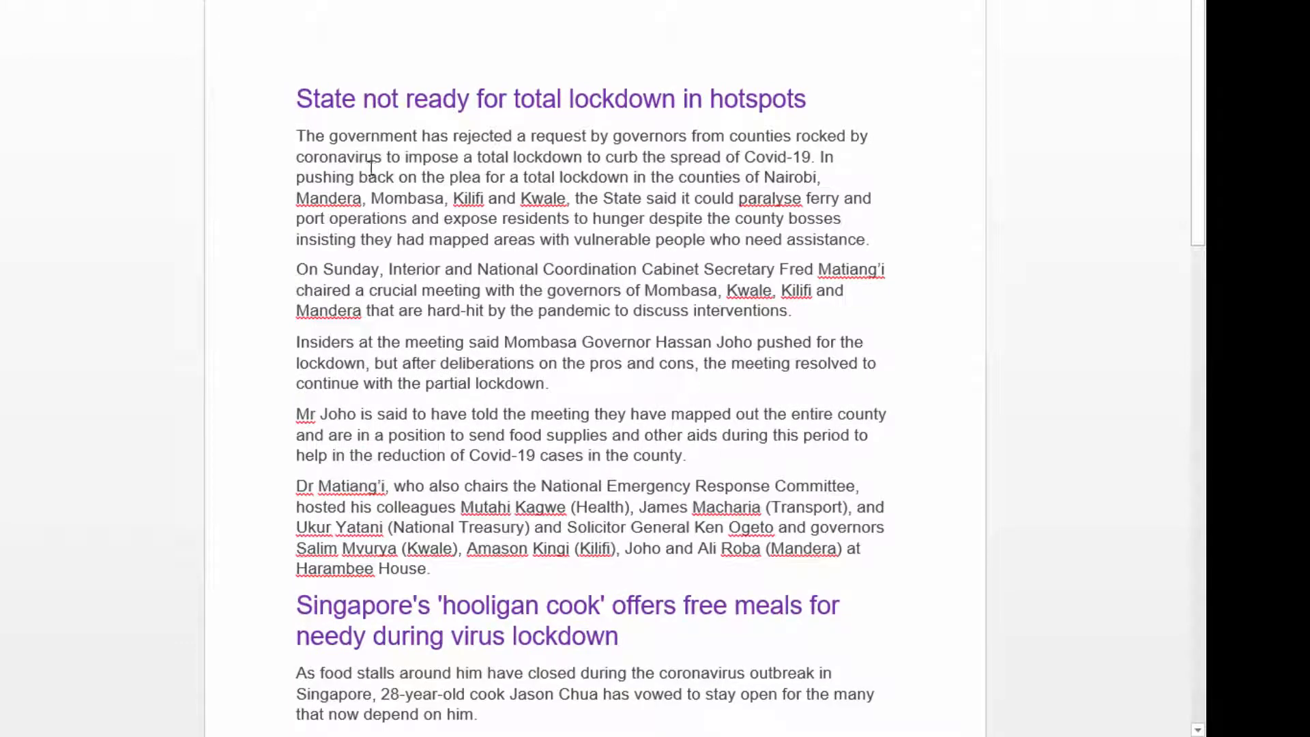
pyautogui.moveTo(296, 95); pyautogui.dragTo(760, 513)
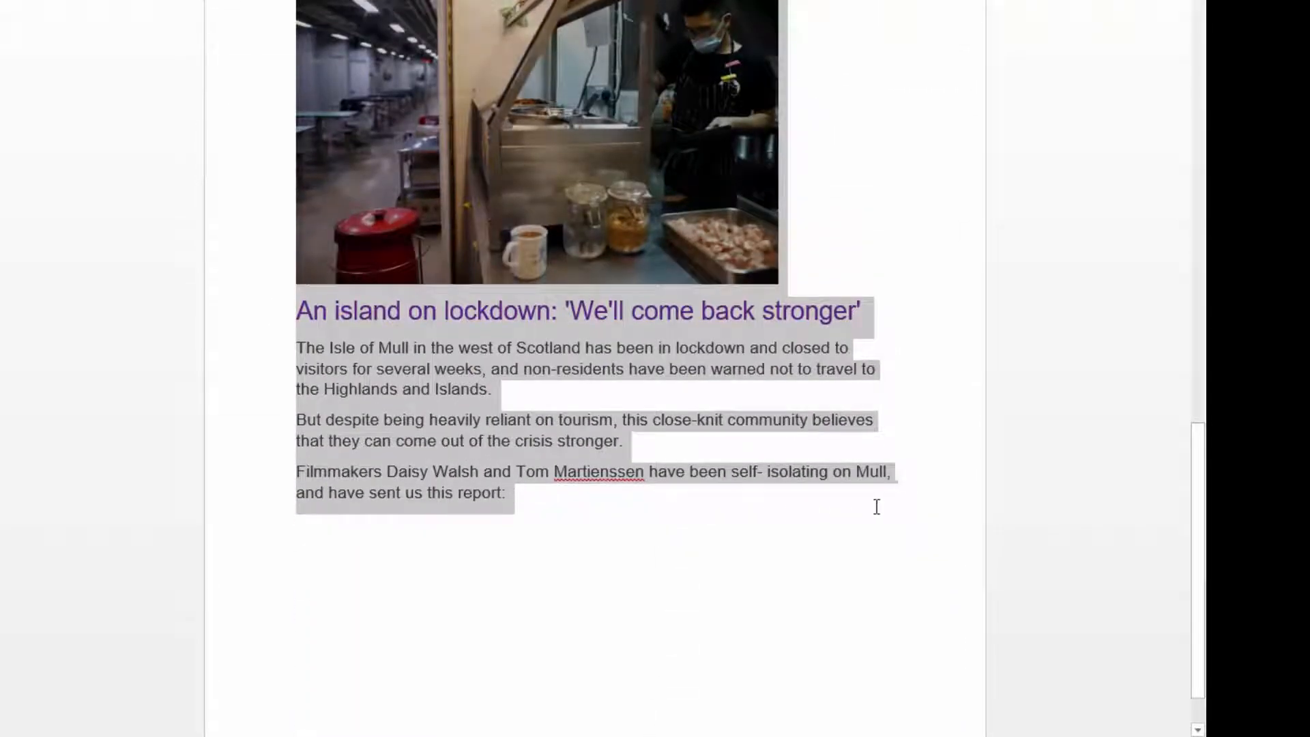
pyautogui.scroll(18, 882, 145)
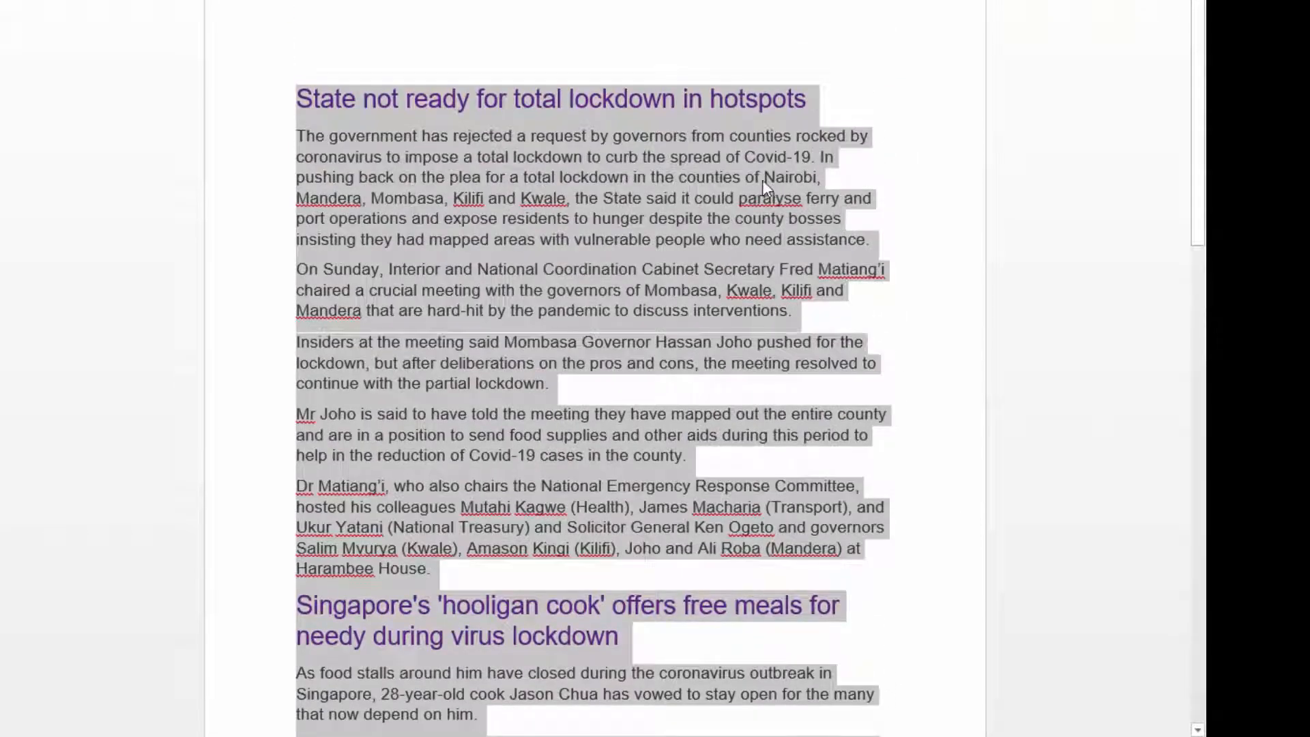
pyautogui.click(542, 109)
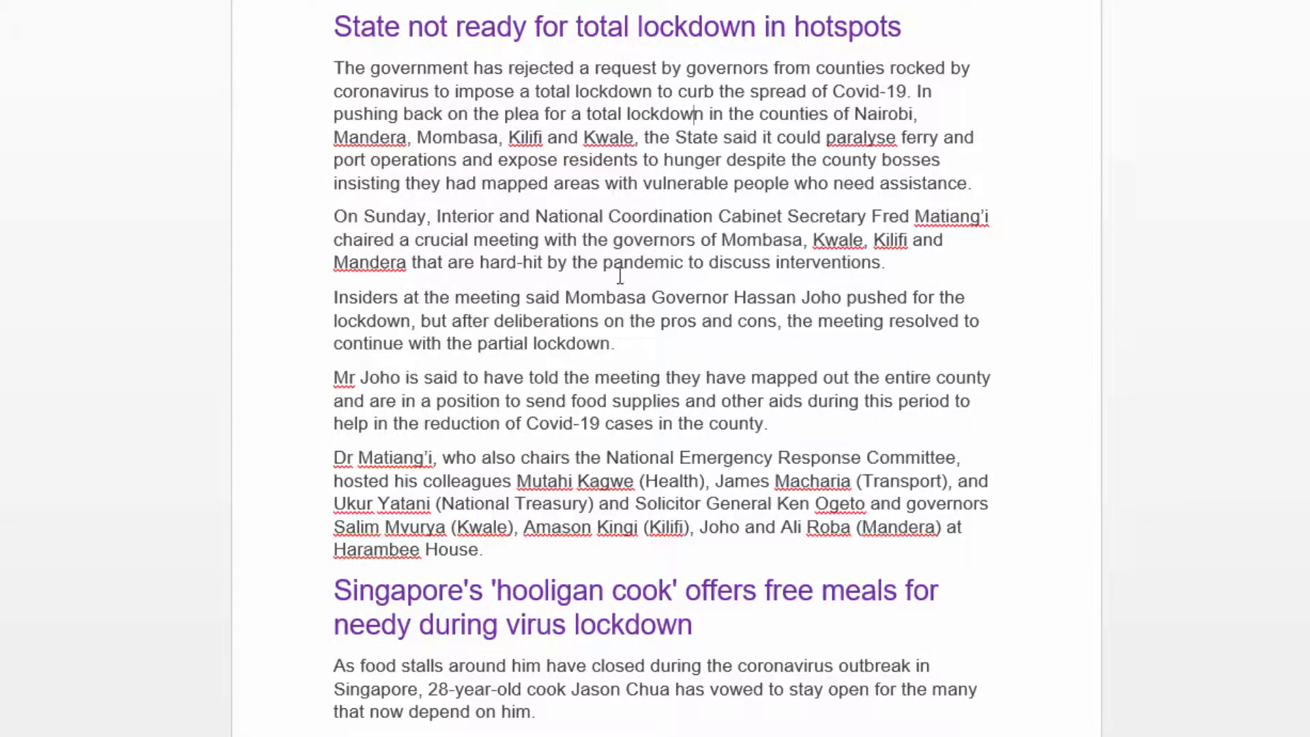
# Examine where the first news story ends and the Singapore cook story begins.
pyautogui.scroll(-4, 853, 437)
pyautogui.scroll(4, 678, 383)
pyautogui.scroll(-4, 662, 386)
pyautogui.scroll(2, 655, 387)
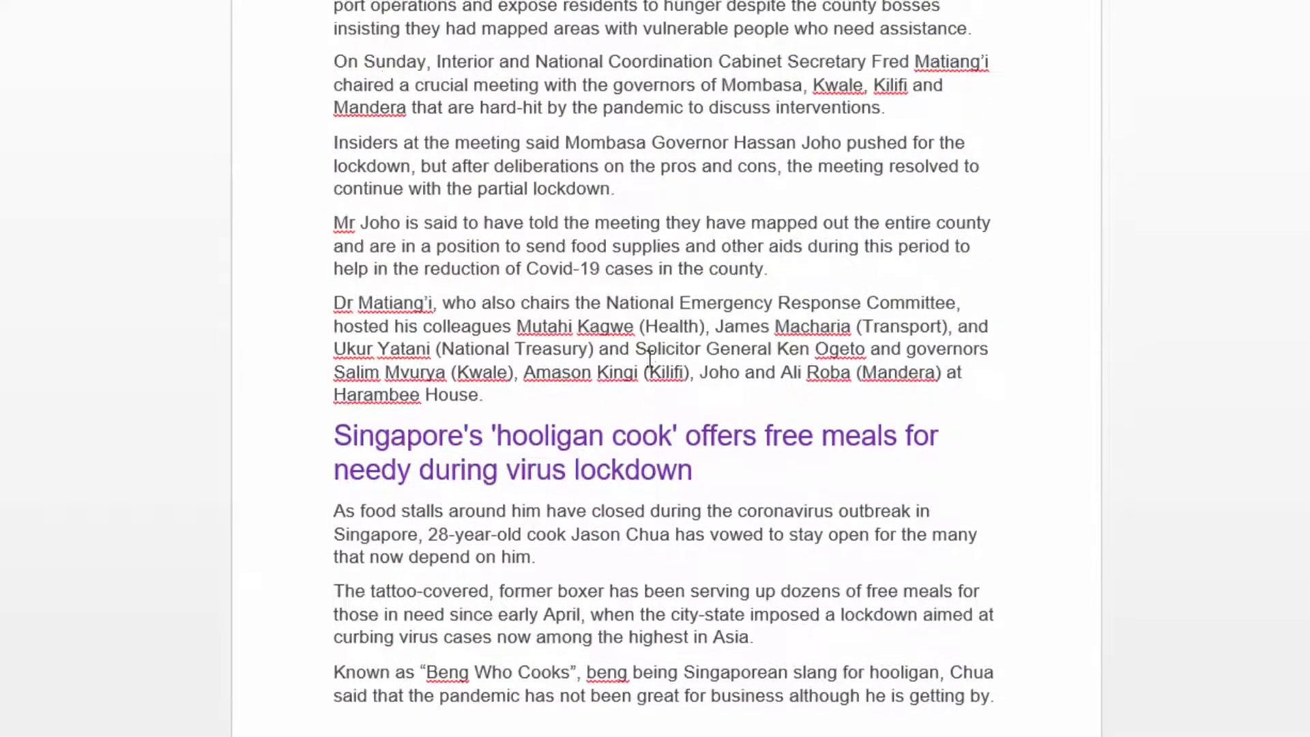
pyautogui.scroll(3, 551, 287)
pyautogui.moveTo(360, 26); pyautogui.dragTo(937, 551)
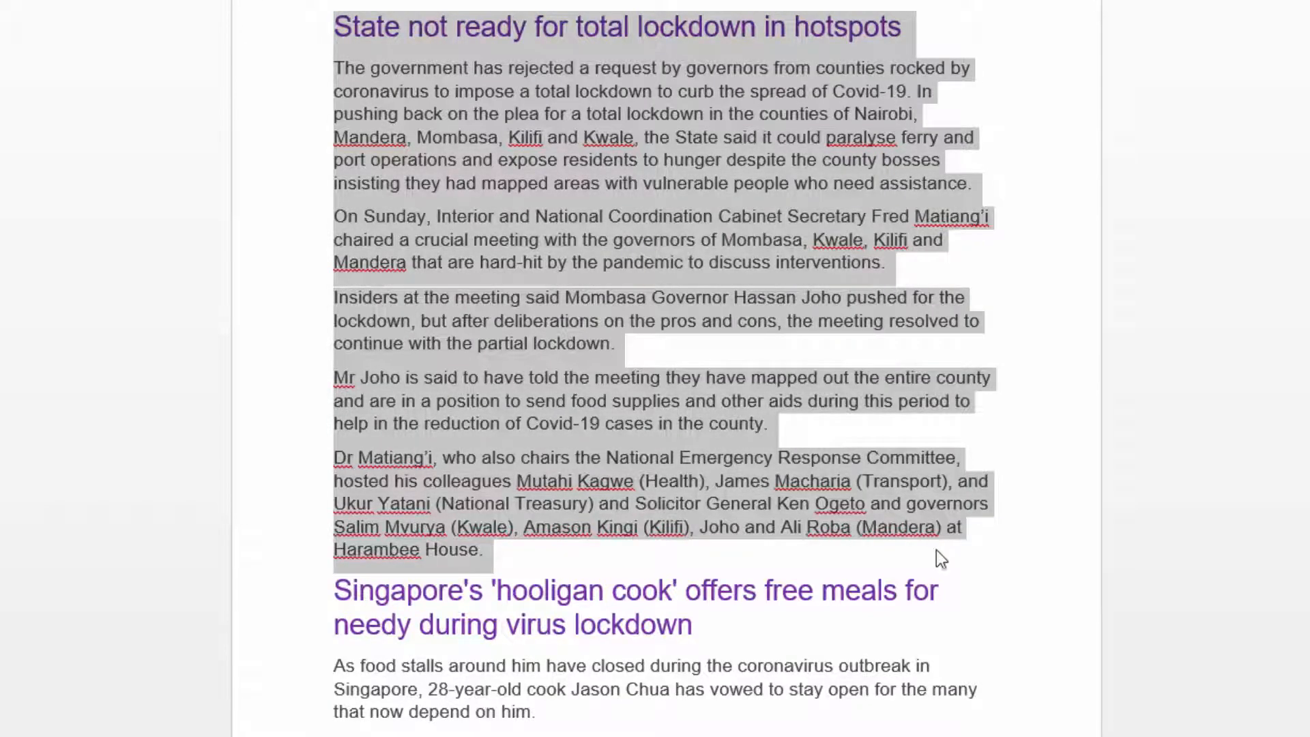
pyautogui.scroll(-3, 545, 585)
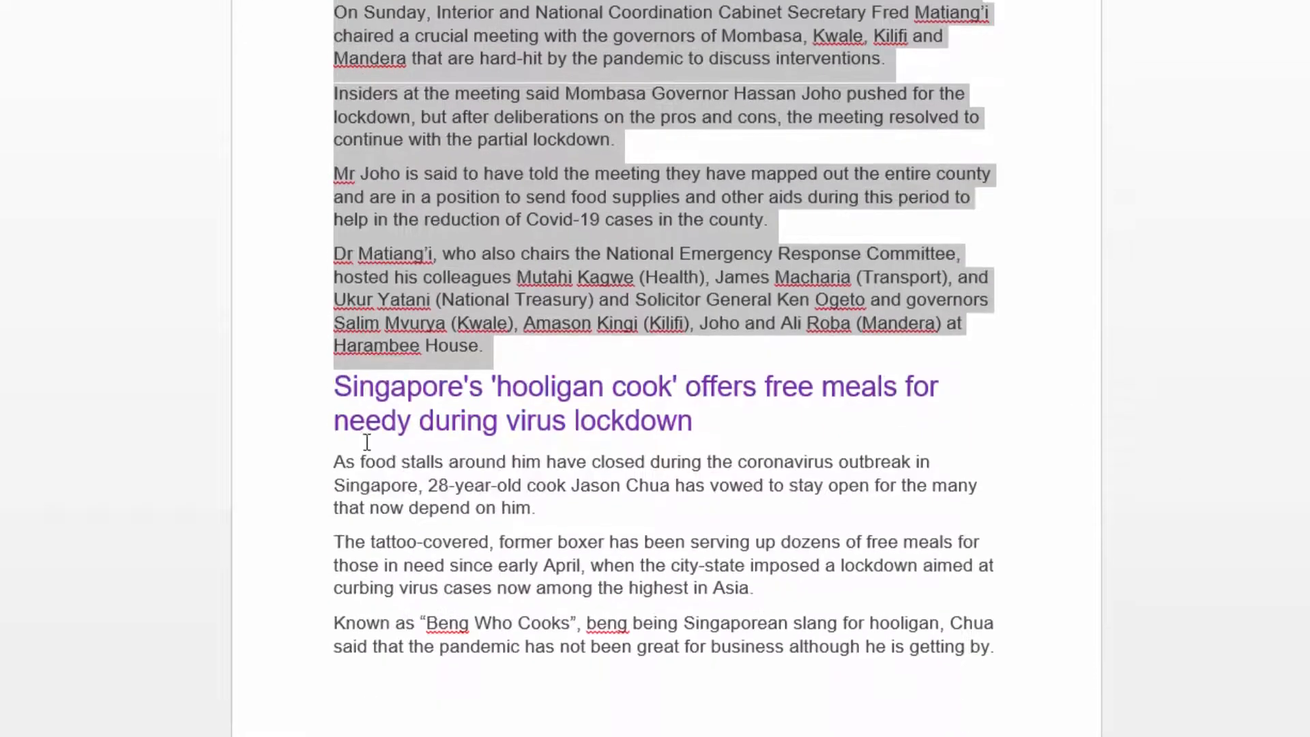
pyautogui.scroll(-5, 737, 480)
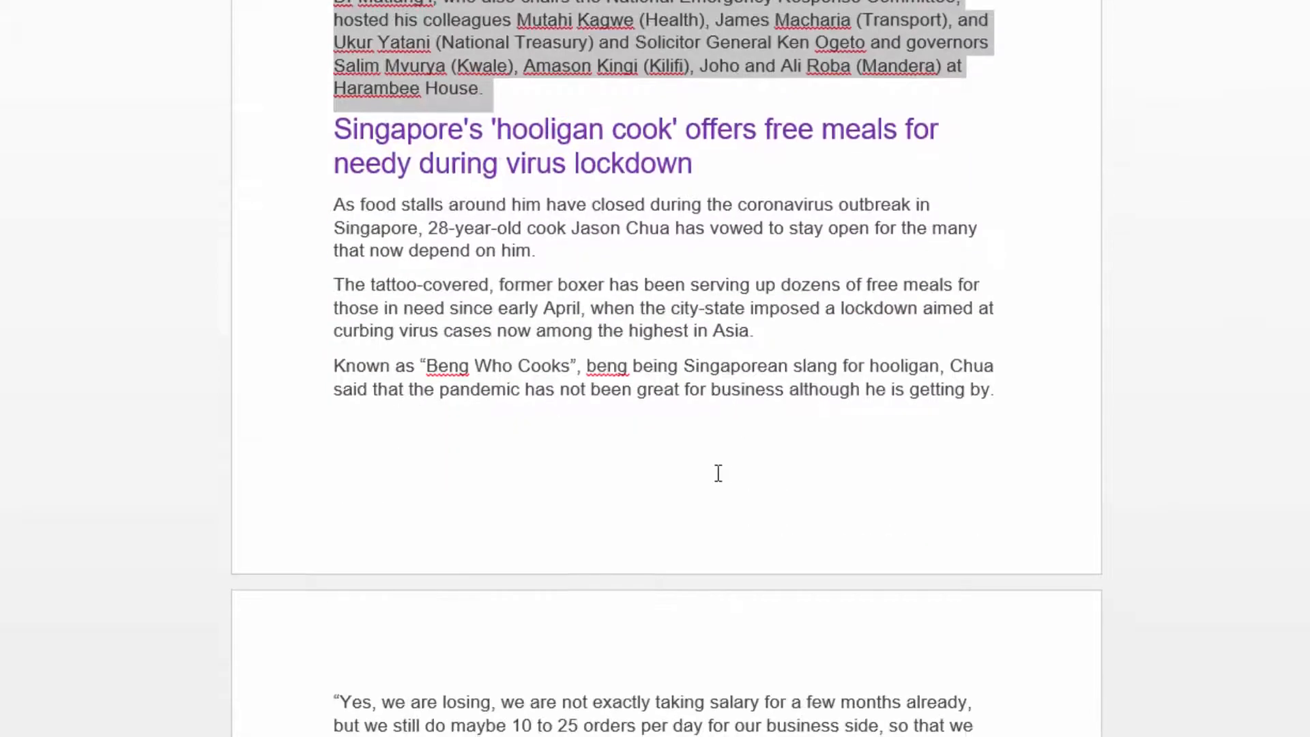
# Insert a page break before the "Singapore's 'hooligan cook' offers free meals" heading and check the end of the preceding page.
pyautogui.scroll(2, 716, 473)
pyautogui.click(743, 333)
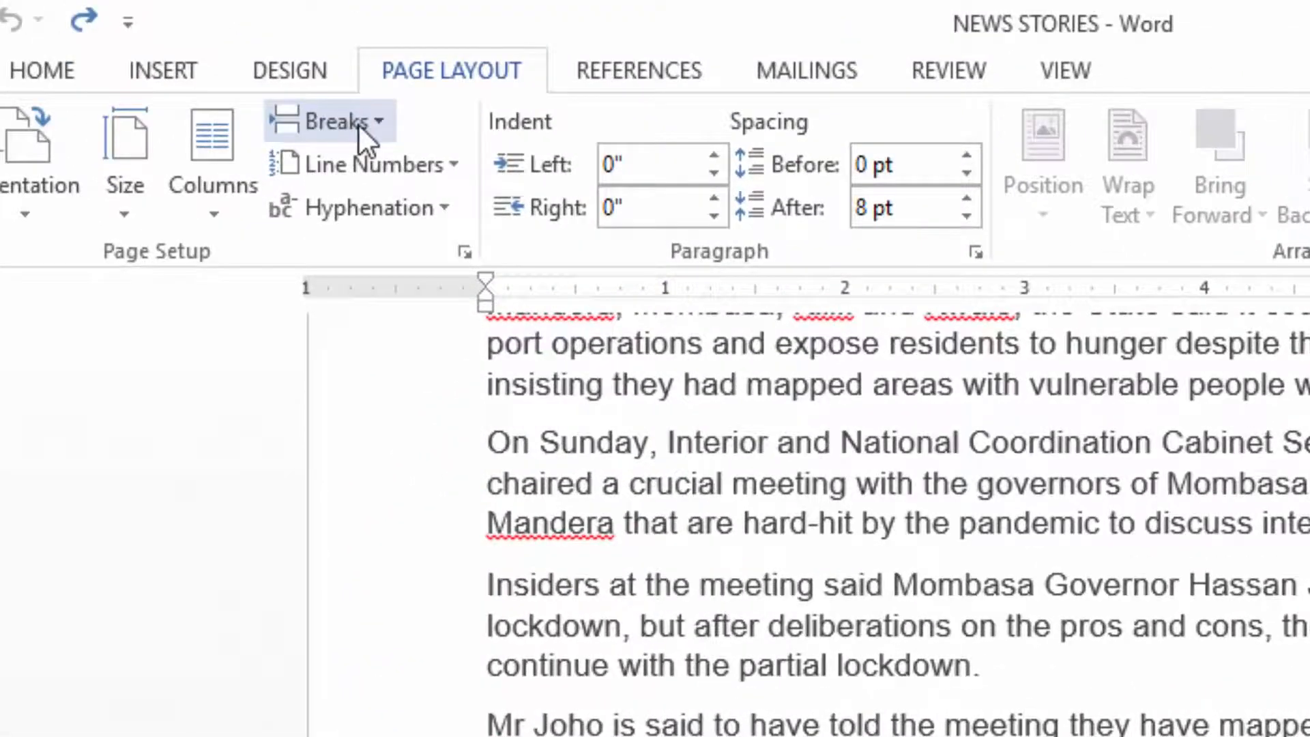
pyautogui.click(358, 122)
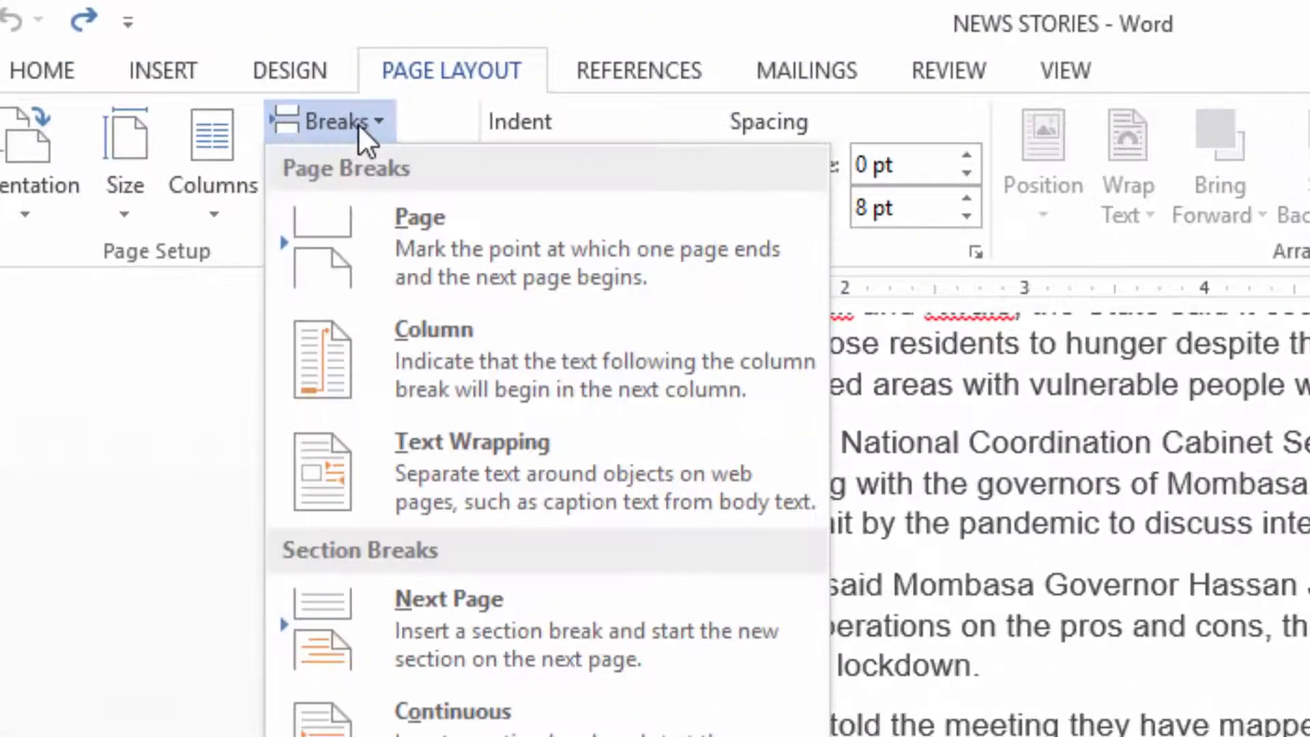
pyautogui.click(471, 246)
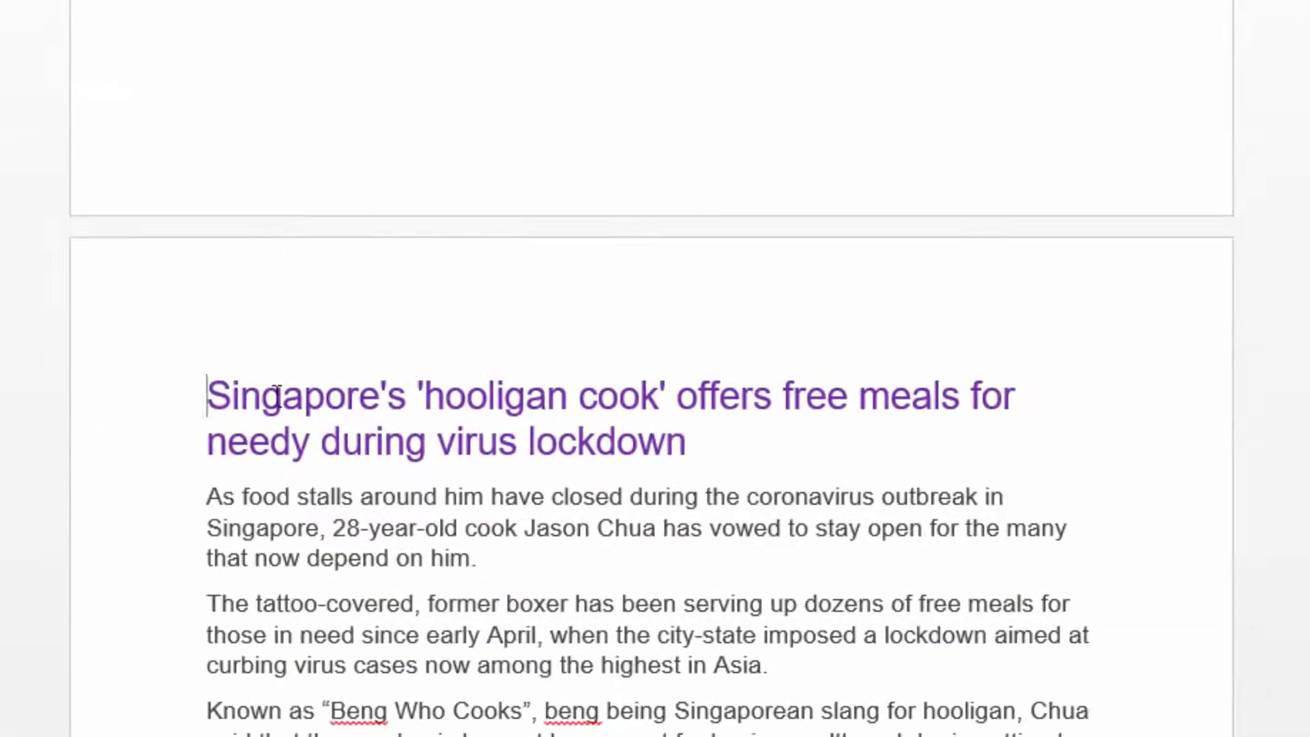
pyautogui.scroll(10, 365, 377)
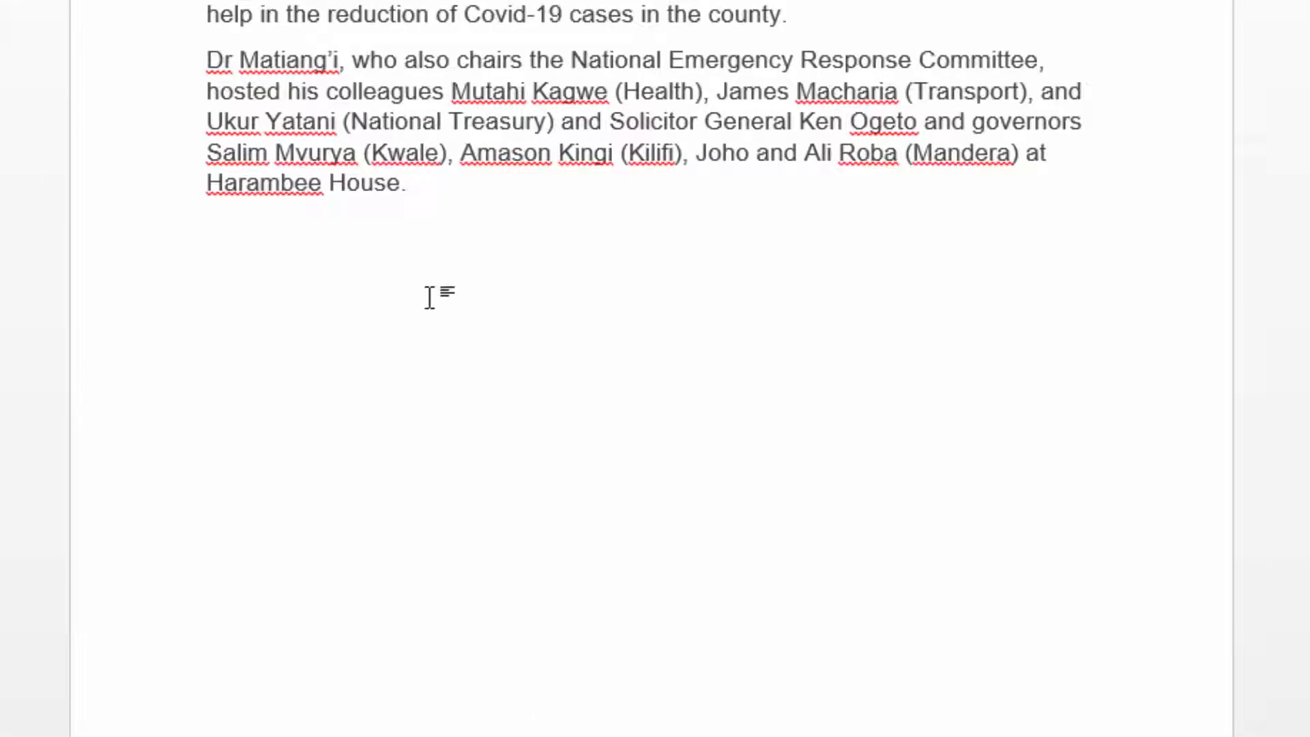
pyautogui.scroll(5, 430, 301)
pyautogui.scroll(-5, 675, 354)
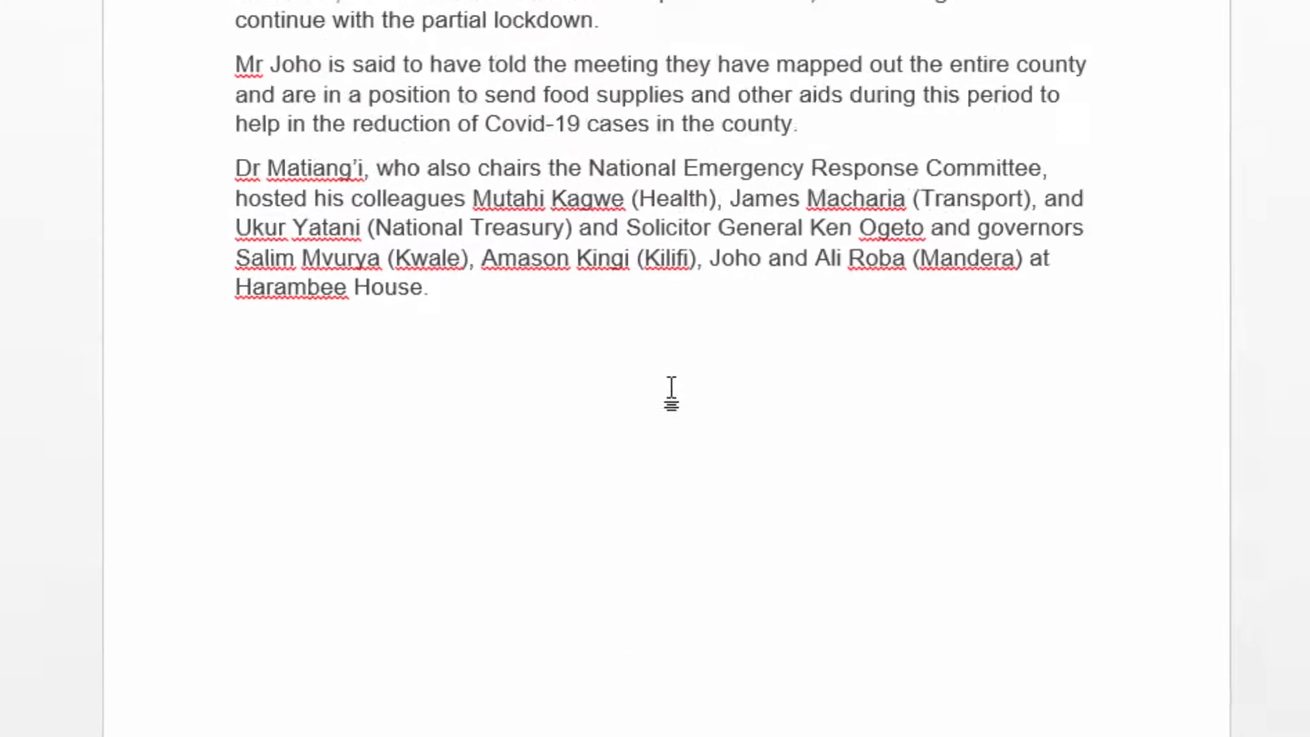
pyautogui.scroll(5, 661, 358)
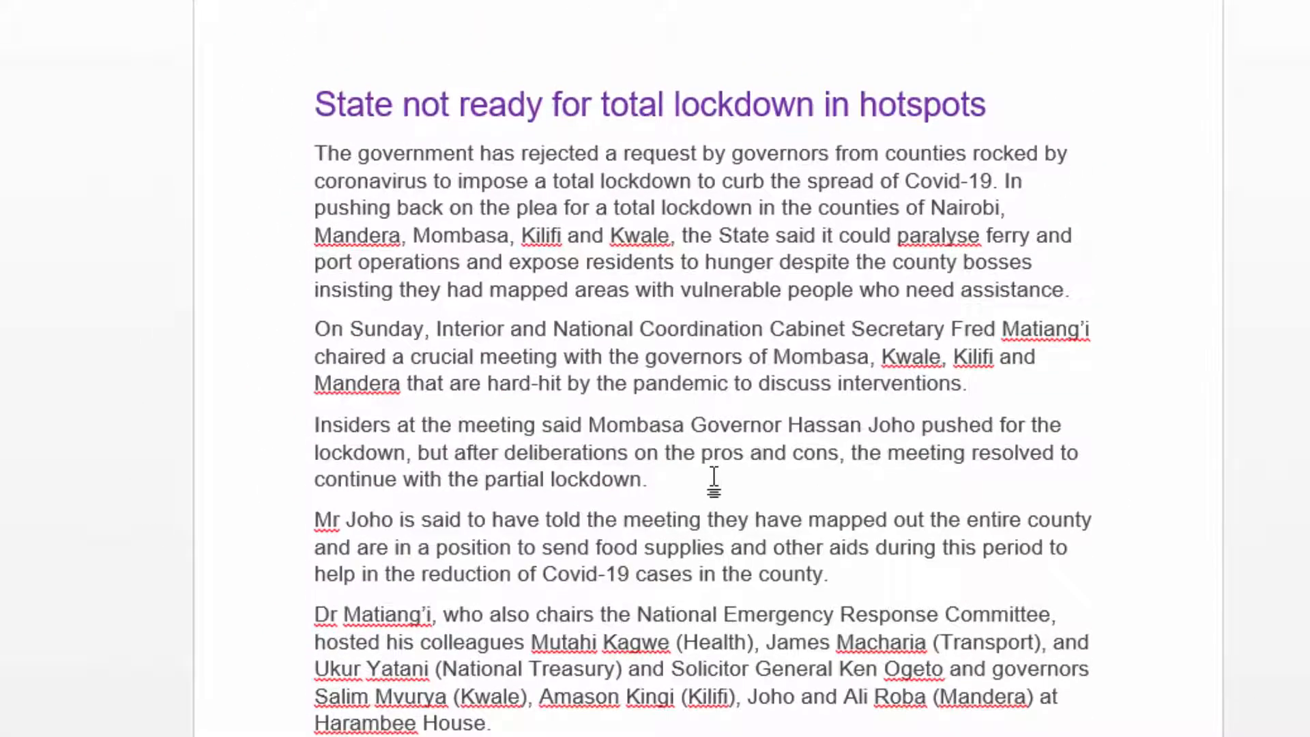
pyautogui.scroll(-12, 714, 477)
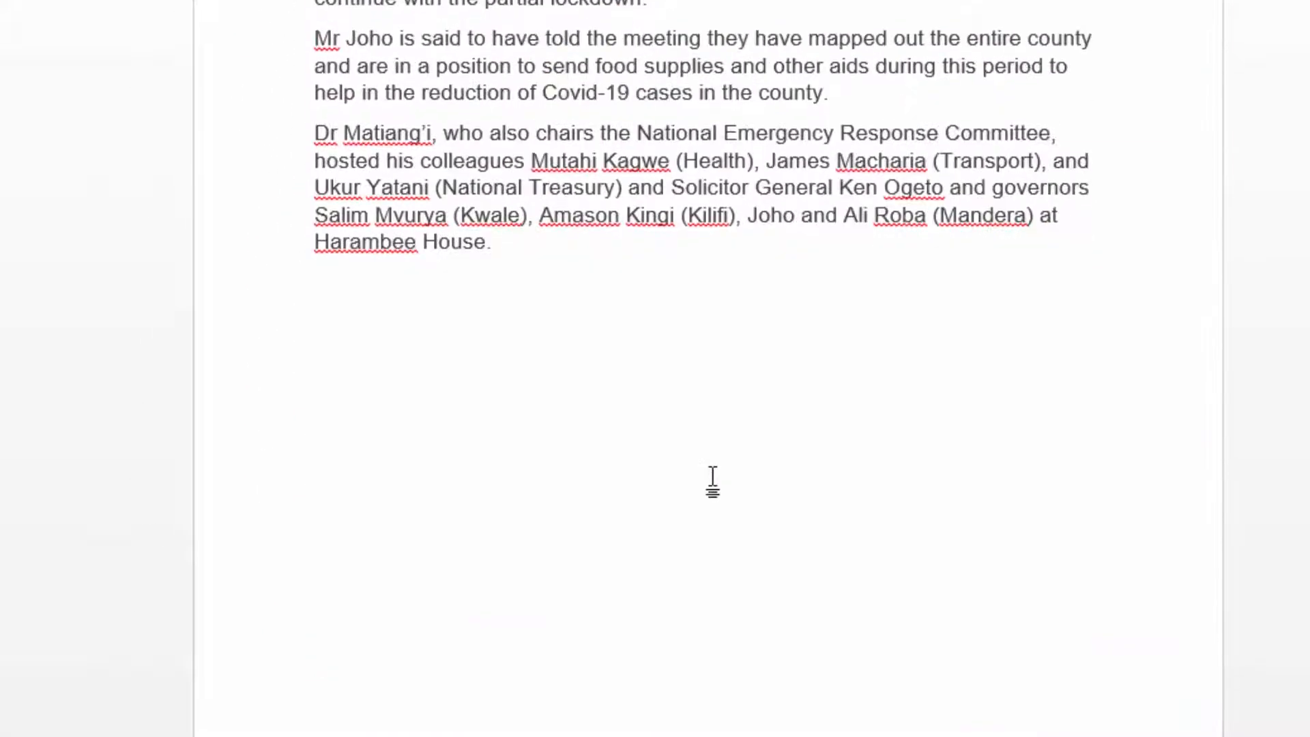
# Insert a page break before the "An island on lockdown: 'We'll come back stronger'" heading.
pyautogui.scroll(-10, 429, 362)
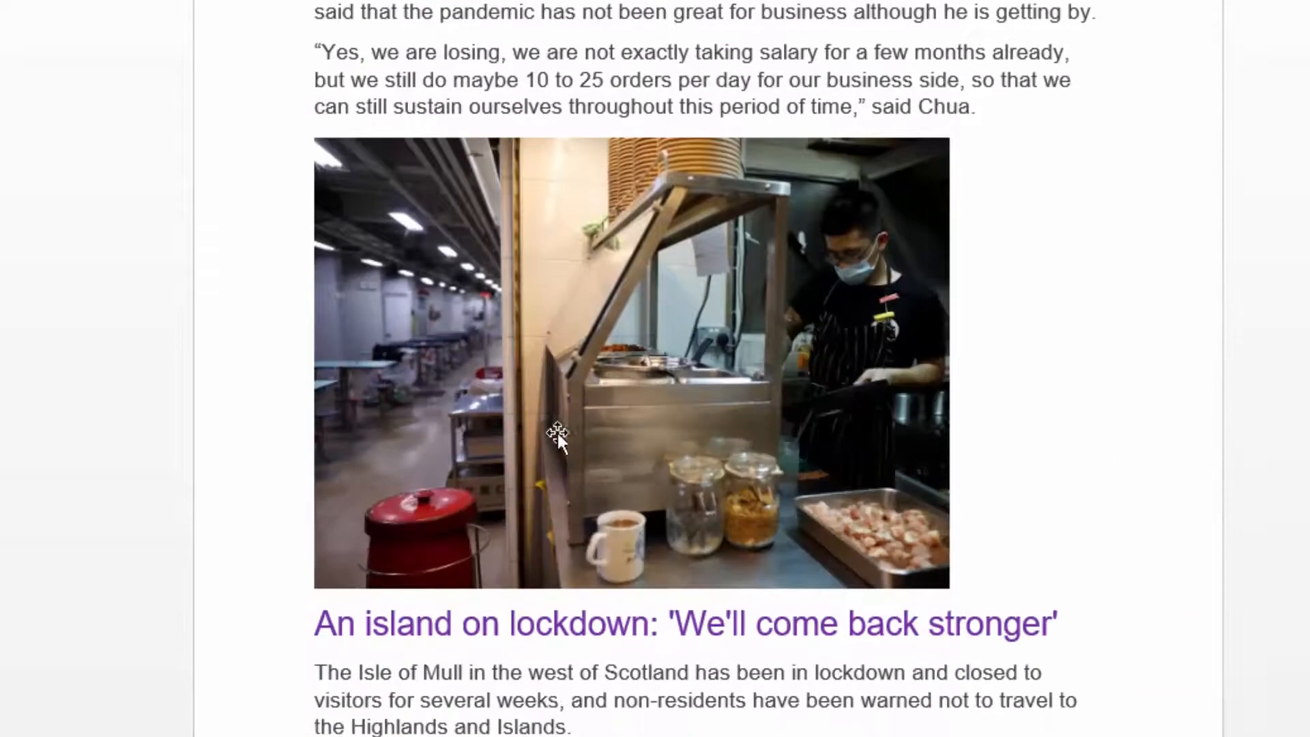
pyautogui.scroll(-1, 517, 386)
pyautogui.scroll(5, 516, 389)
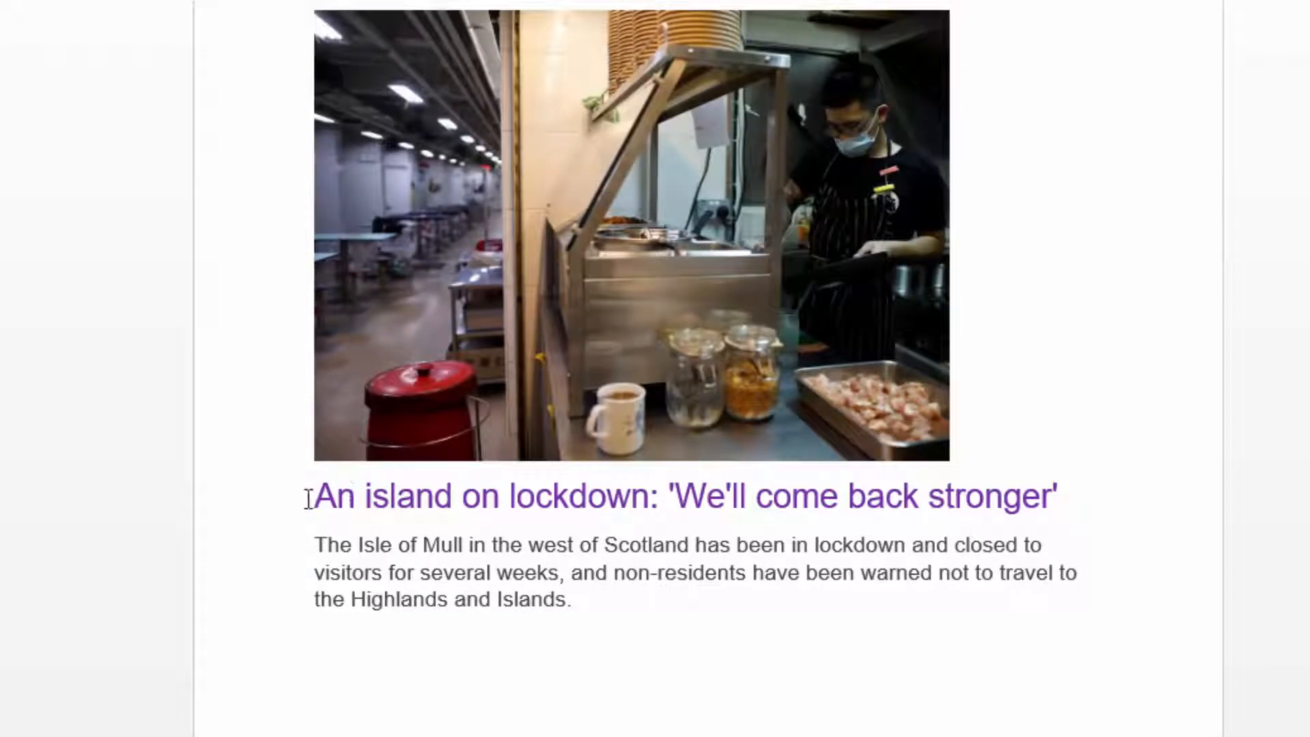
pyautogui.moveTo(311, 497); pyautogui.dragTo(508, 496)
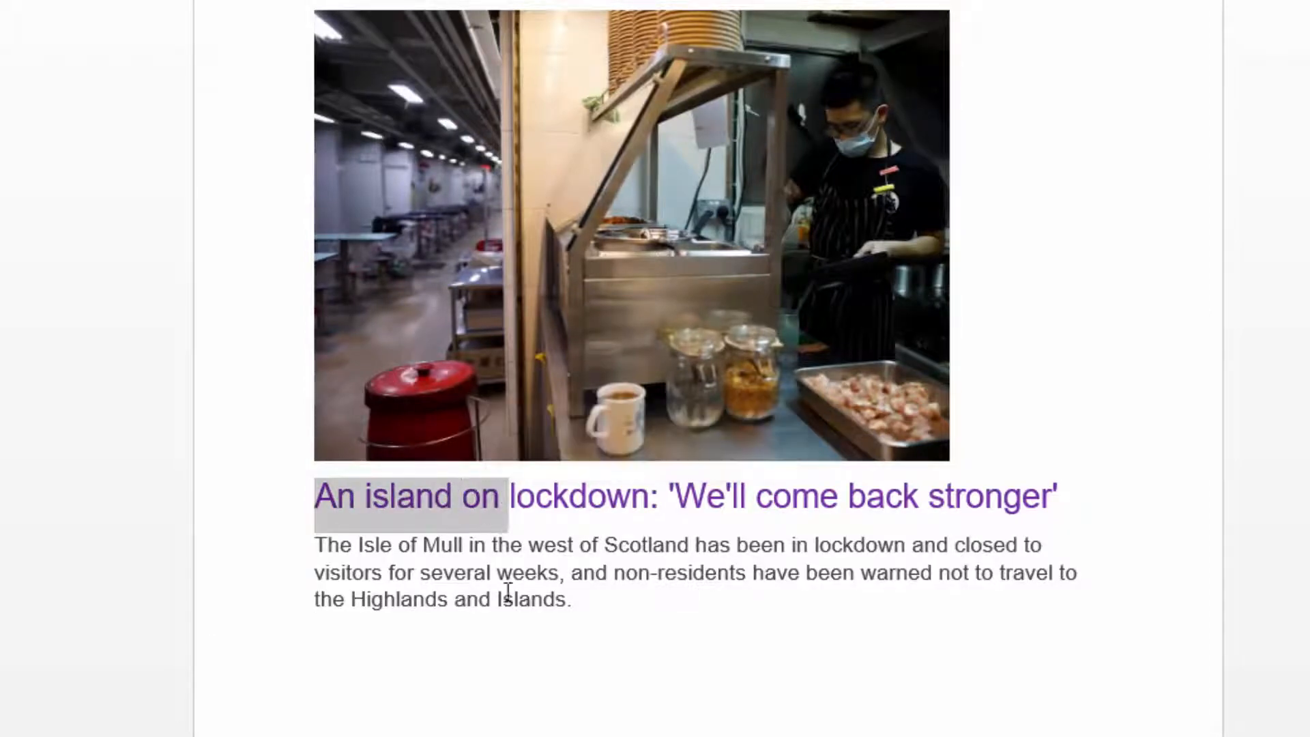
pyautogui.click(617, 542)
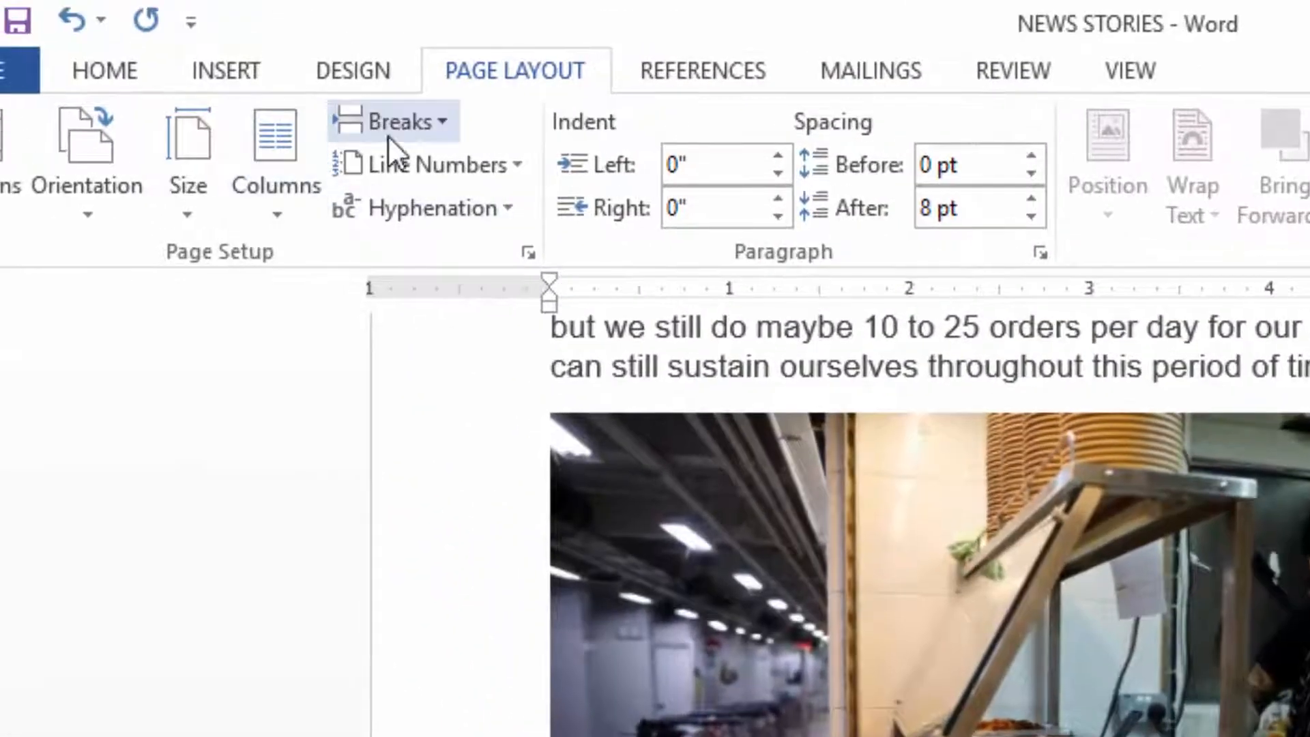
pyautogui.click(399, 125)
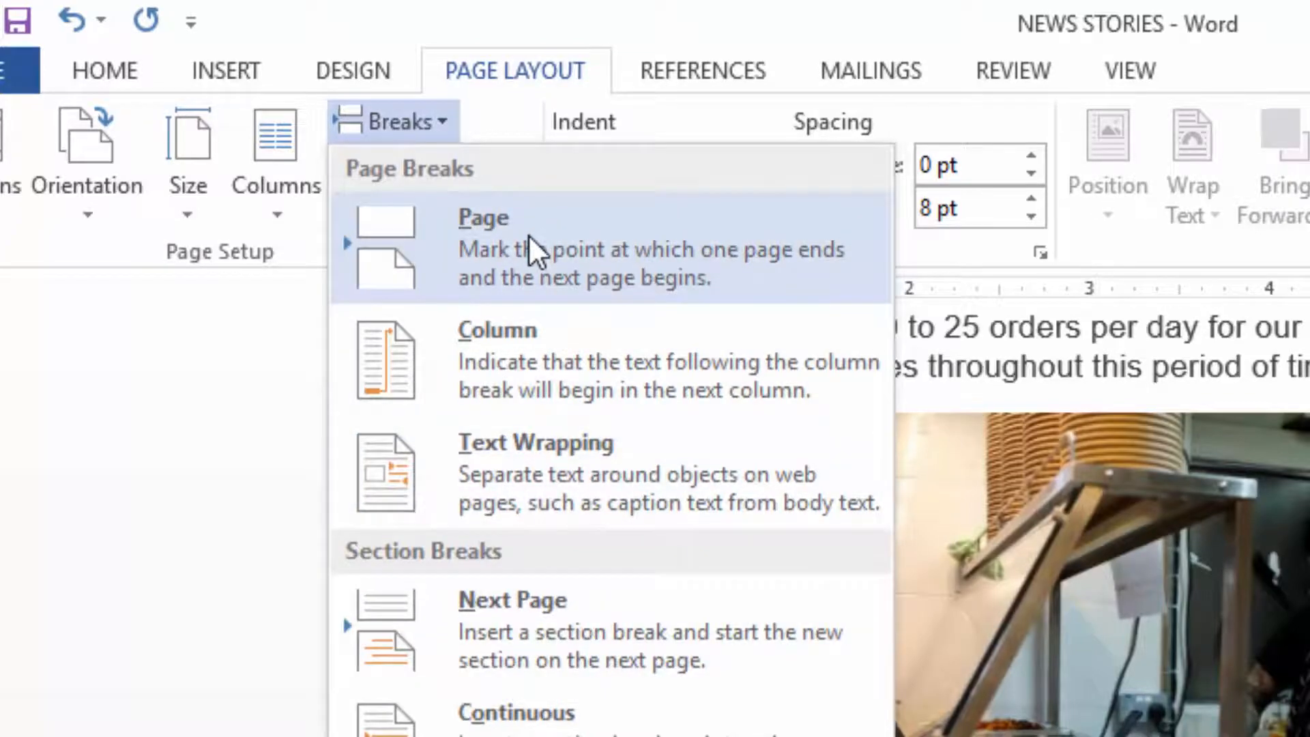
pyautogui.click(528, 235)
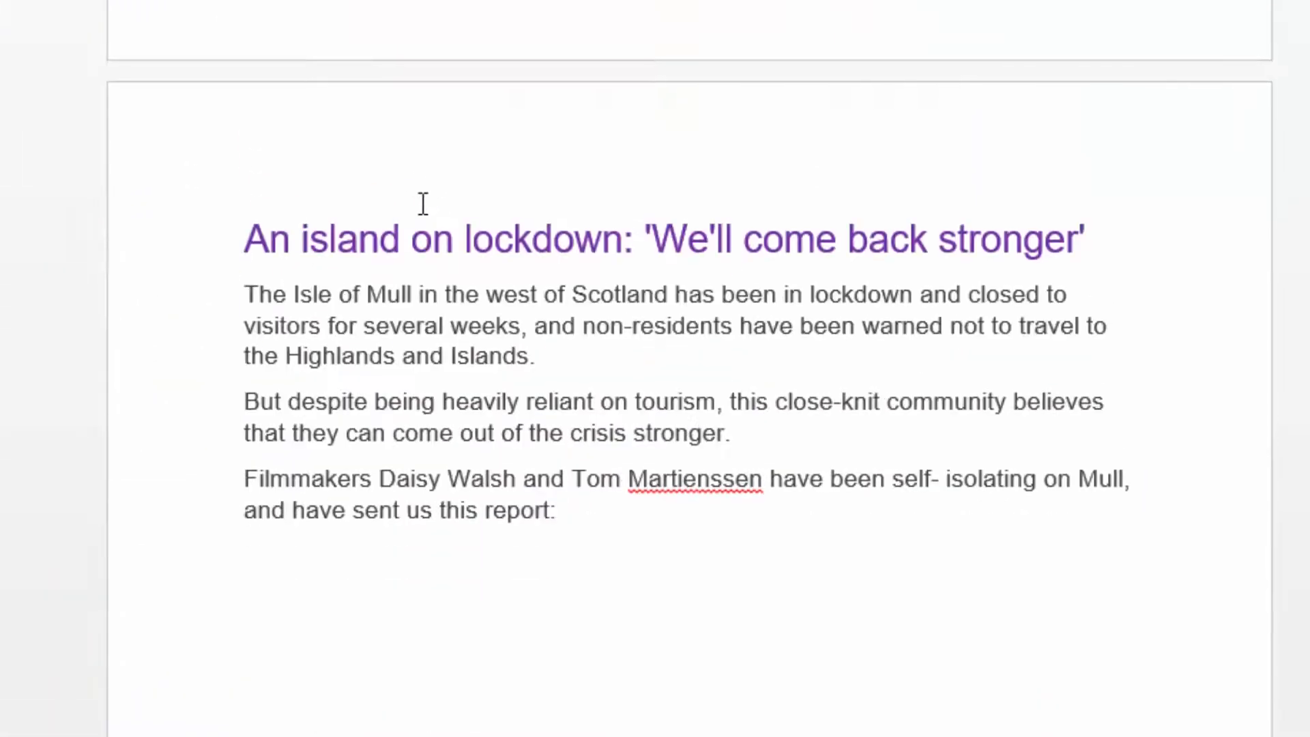
# Look through all pages to check where each of the three news stories starts.
pyautogui.scroll(-4, 419, 205)
pyautogui.scroll(15, 416, 196)
pyautogui.scroll(18, 417, 184)
pyautogui.scroll(4, 401, 225)
pyautogui.scroll(-10, 489, 407)
pyautogui.scroll(-20, 490, 404)
pyautogui.scroll(20, 629, 424)
pyautogui.scroll(10, 592, 378)
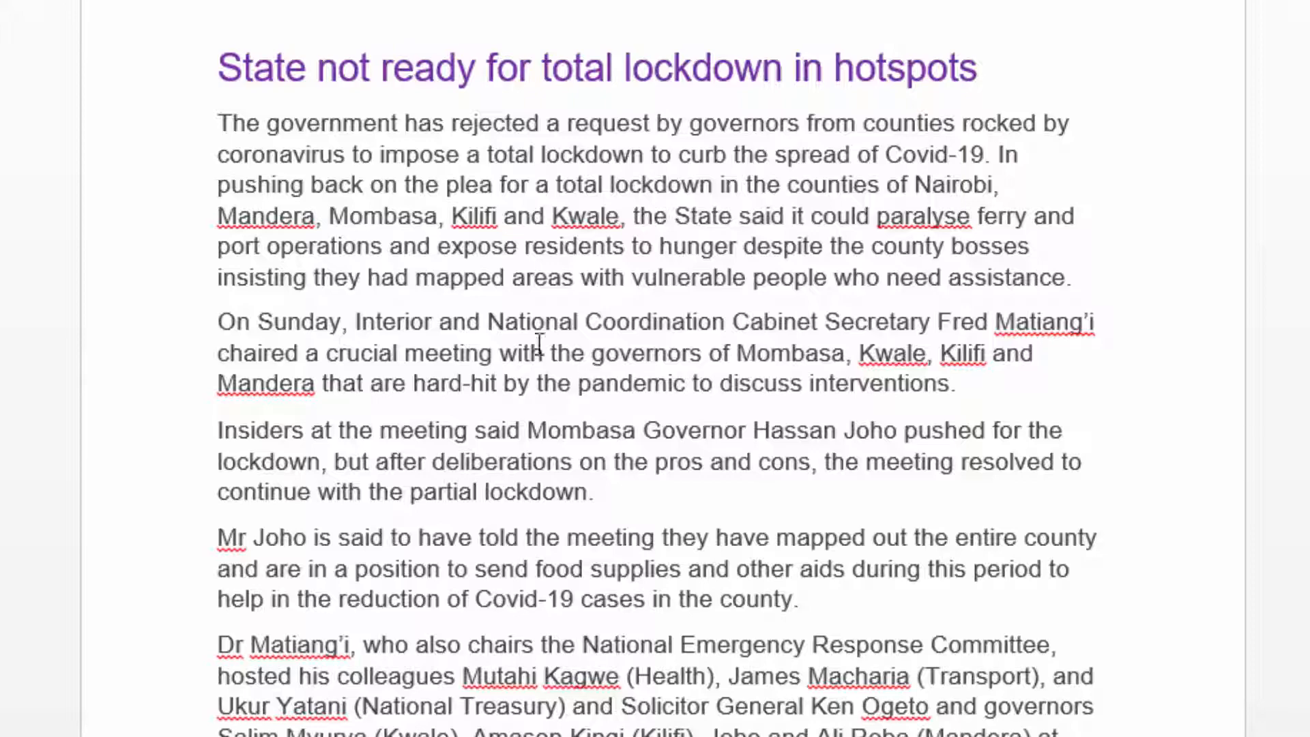
pyautogui.scroll(-5, 589, 268)
pyautogui.scroll(5, 585, 269)
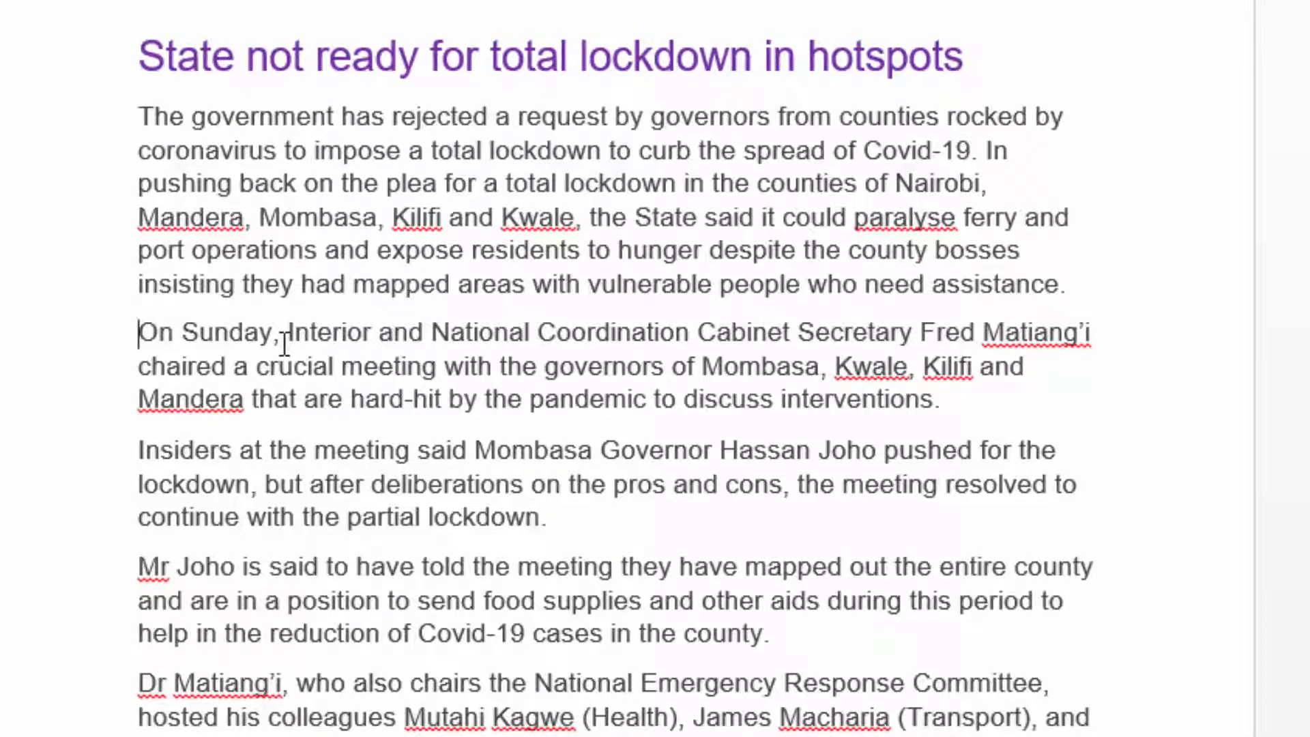
# Add the subheading "Actions taken by Government" on its own line above the paragraph beginning "On Sunday" in the first story.
pyautogui.press('Return')
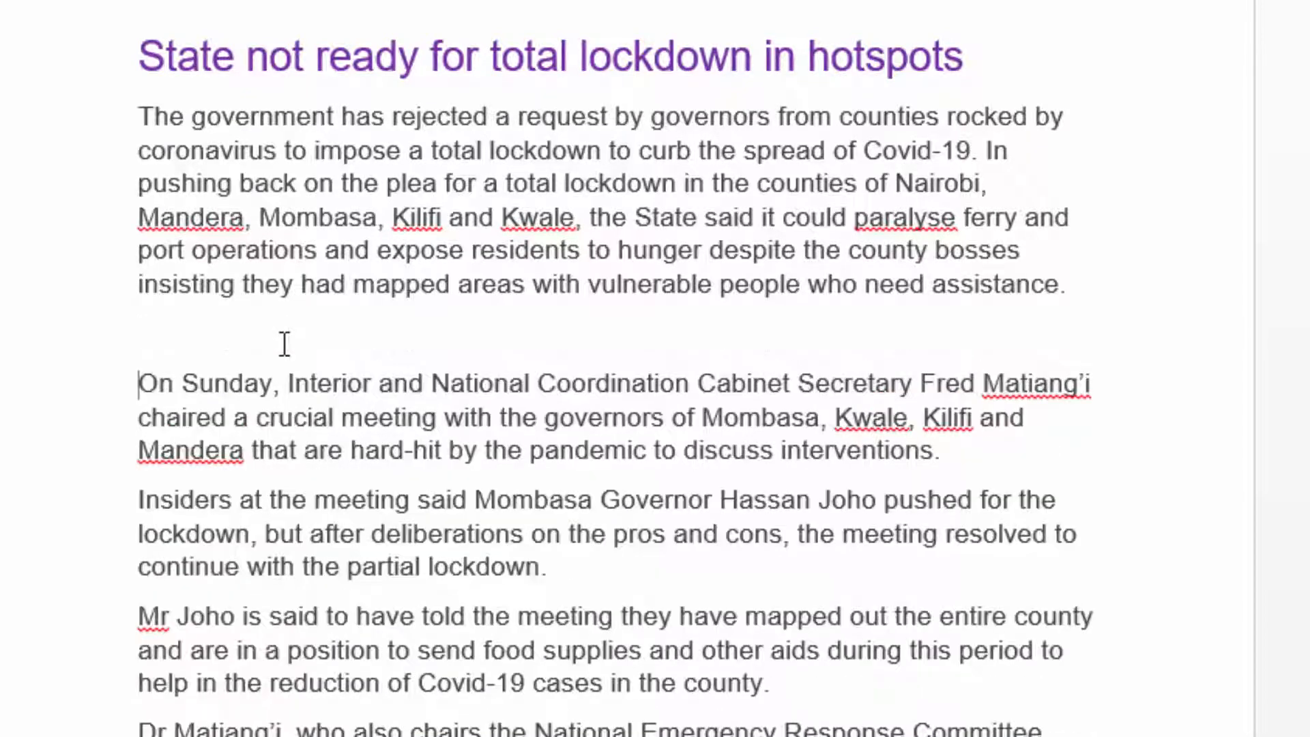
pyautogui.click(178, 342)
pyautogui.scroll(-3, 566, 448)
pyautogui.scroll(3, 575, 453)
pyautogui.write('Action')
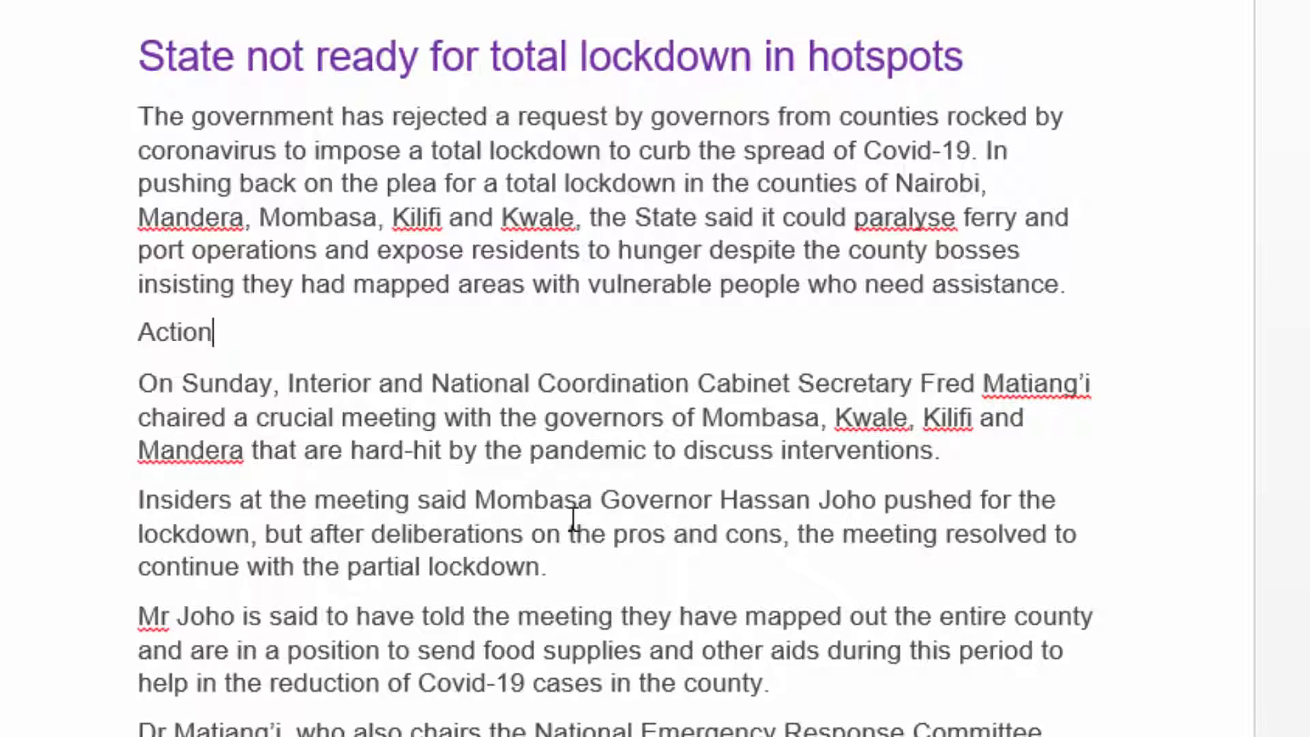
pyautogui.write('s tak')
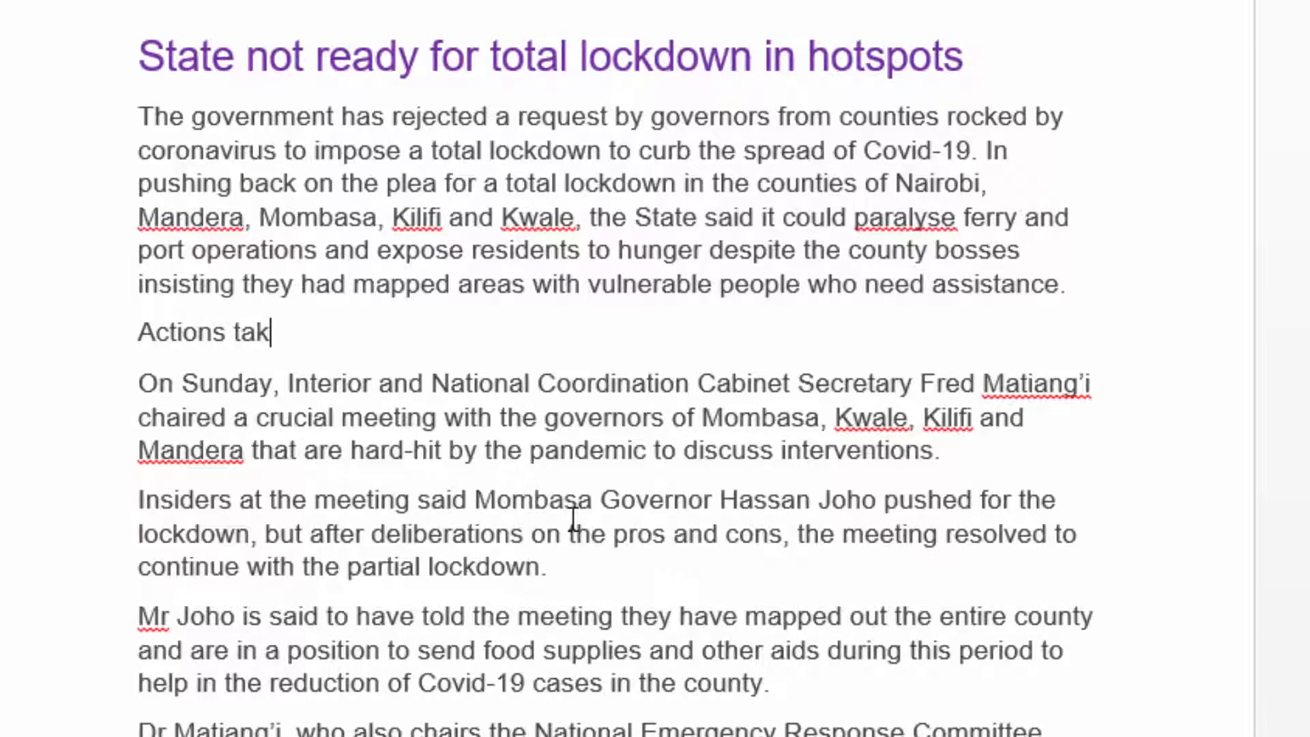
pyautogui.write('en by')
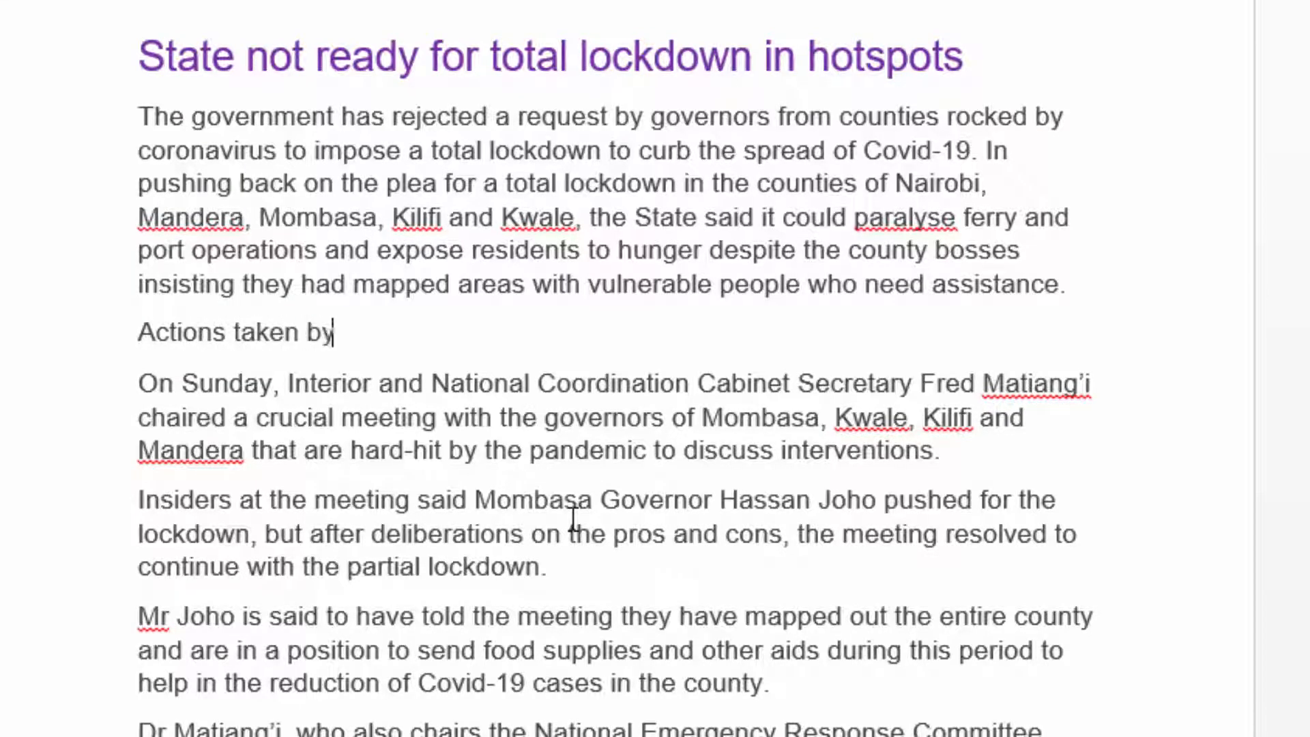
pyautogui.write(' Government')
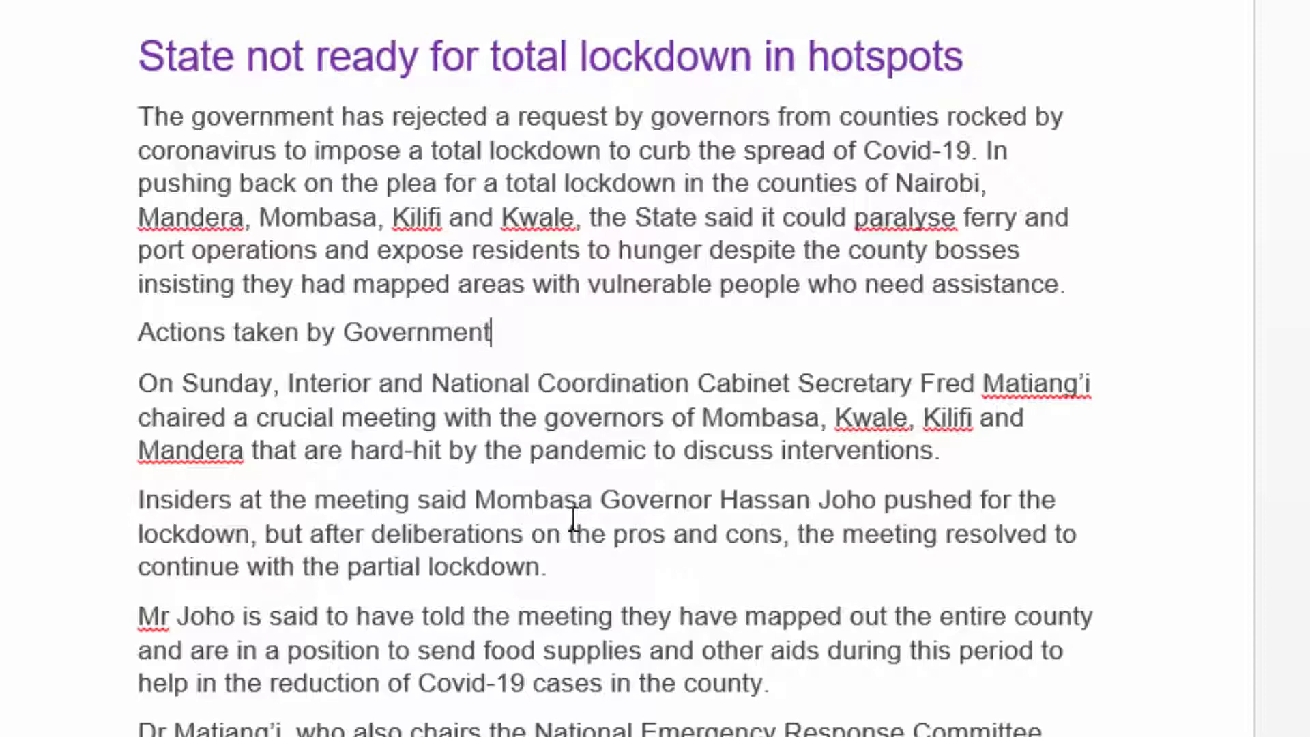
# Format the "Actions taken by Government" subheading in bold with a dark orange theme font colour.
pyautogui.moveTo(594, 331); pyautogui.dragTo(176, 322)
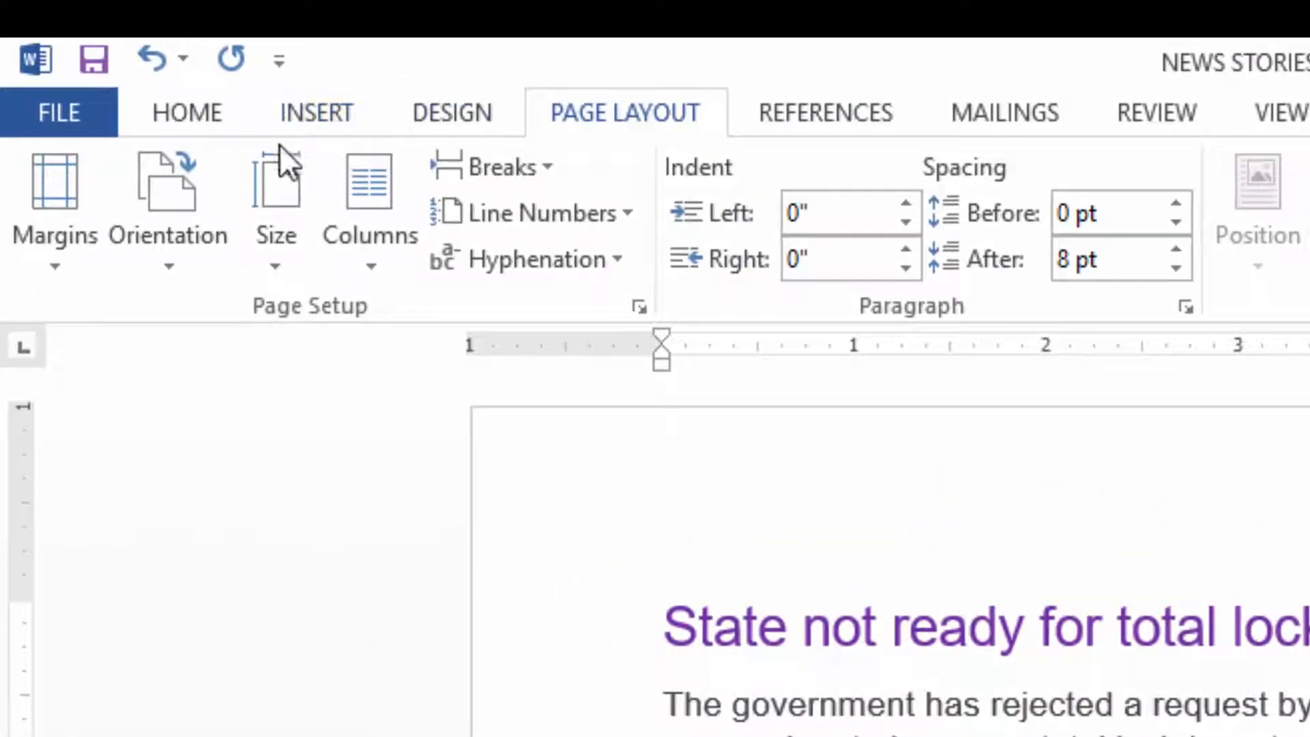
pyautogui.click(203, 118)
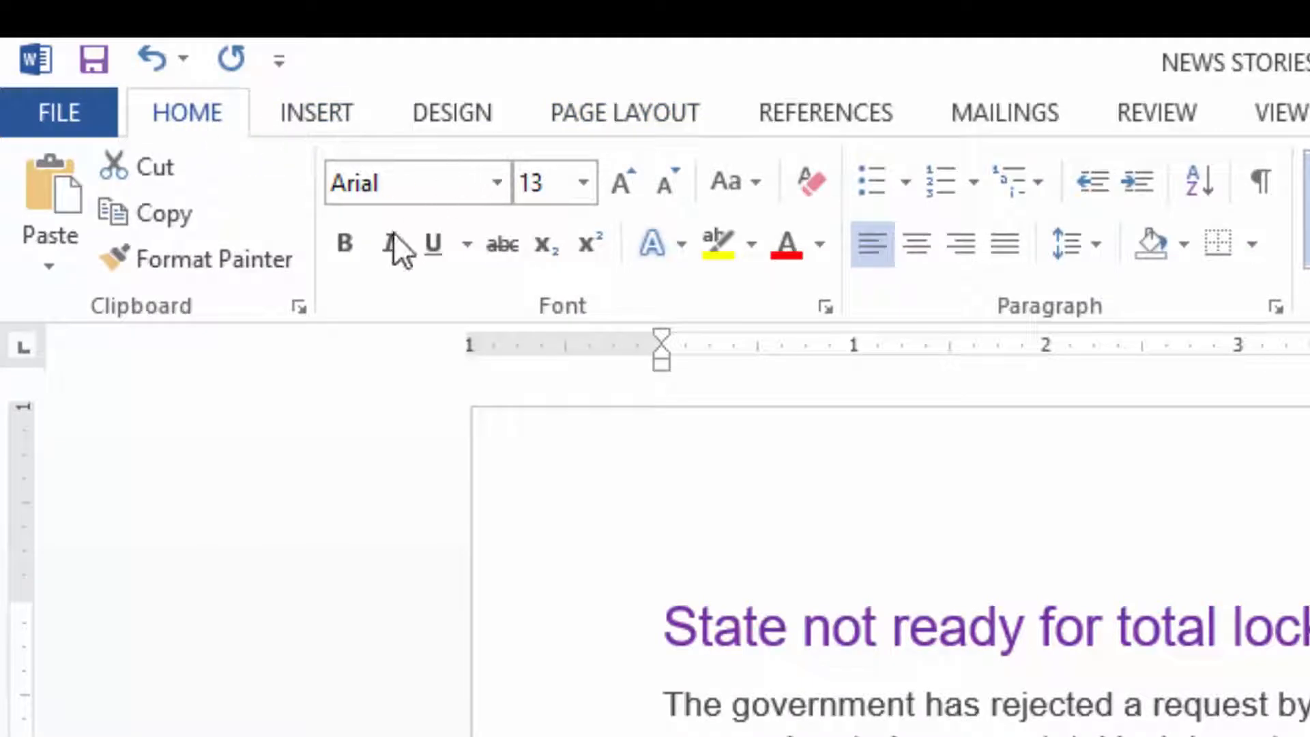
pyautogui.click(341, 250)
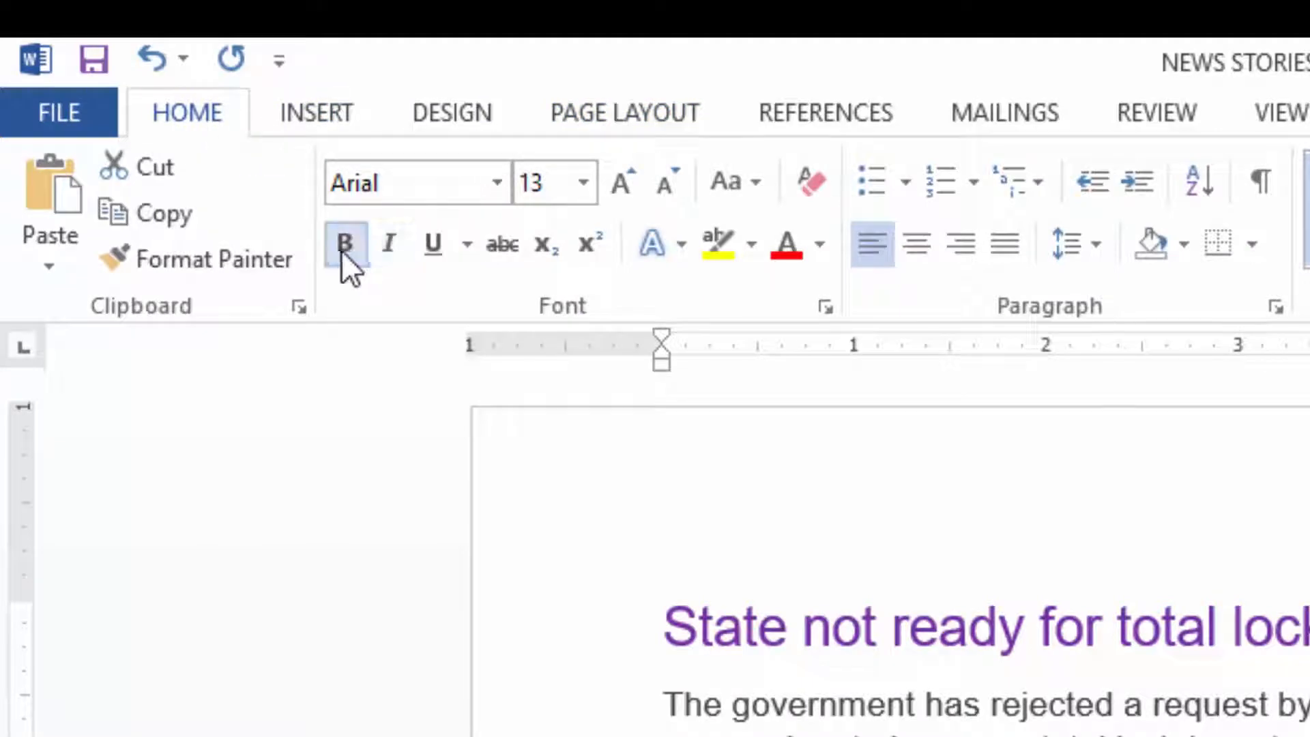
pyautogui.click(822, 245)
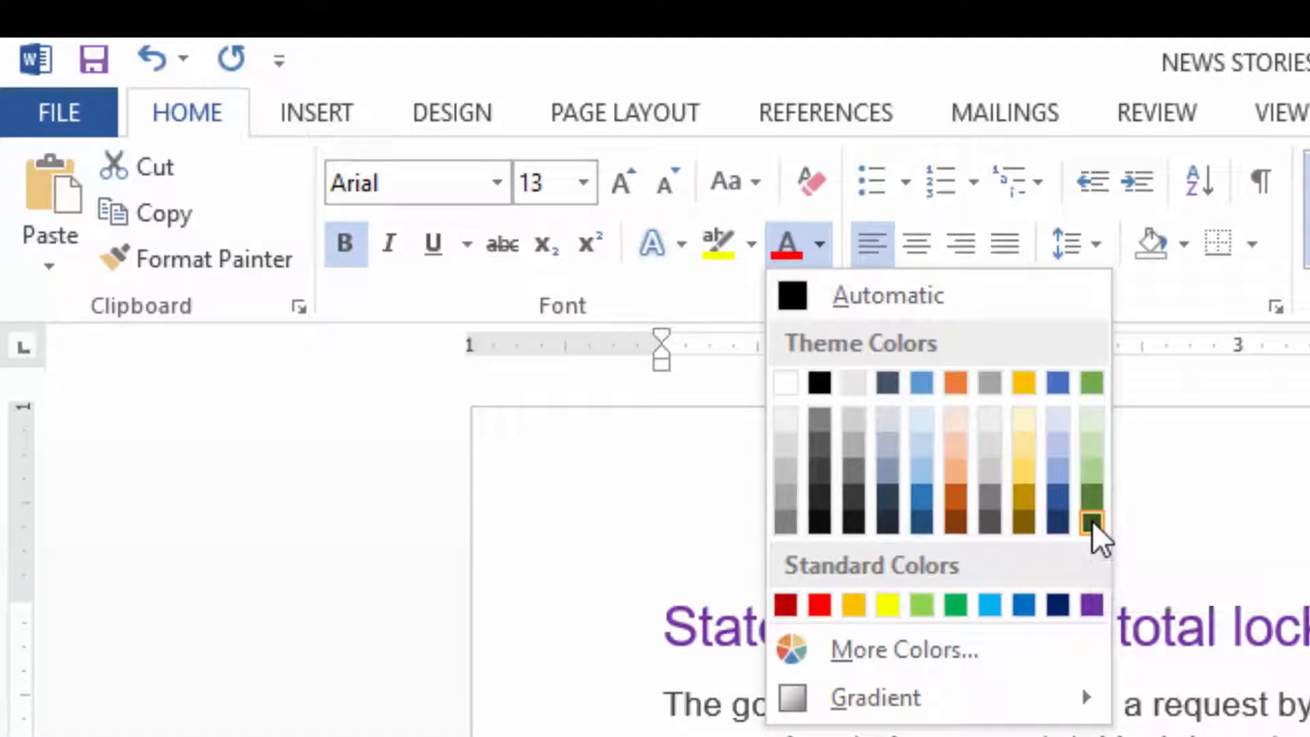
pyautogui.click(955, 495)
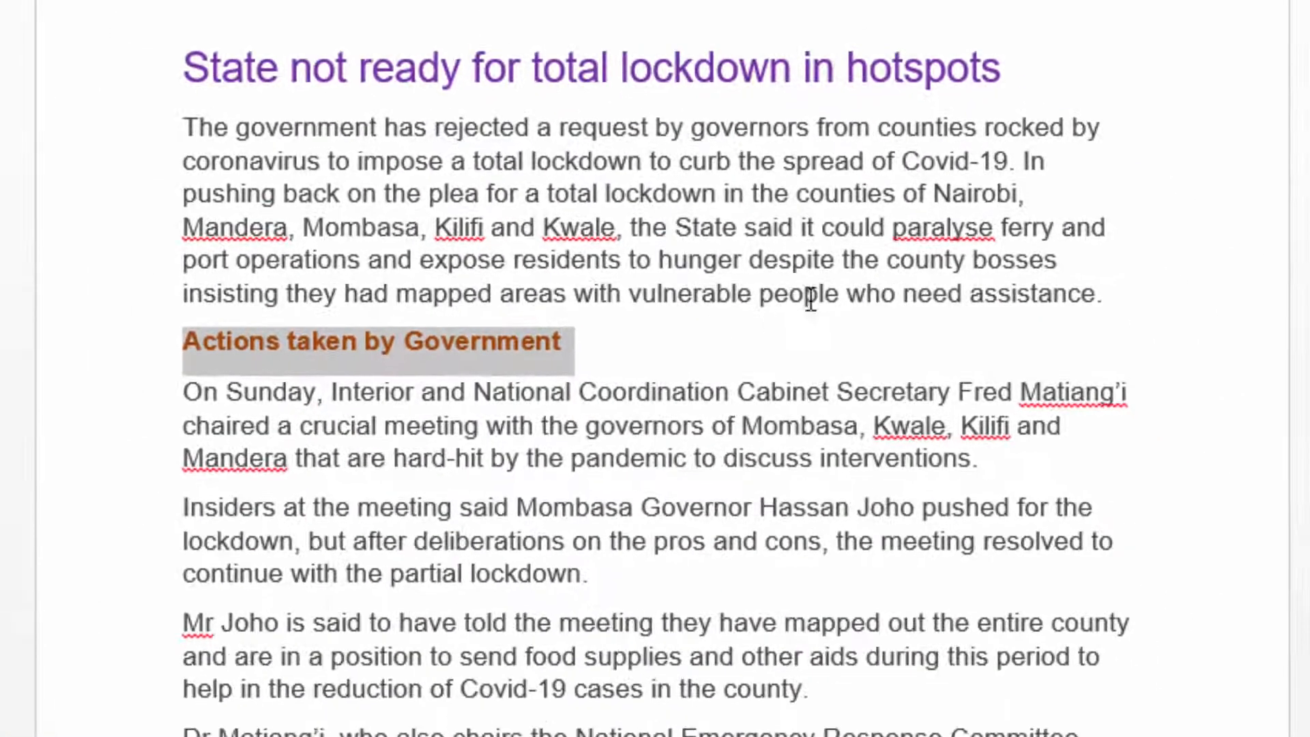
# Examine how the first story divides into the heading with its introduction and the text under the "Actions taken by Government" subheading.
pyautogui.click(1050, 232)
pyautogui.scroll(-5, 440, 41)
pyautogui.scroll(5, 450, 49)
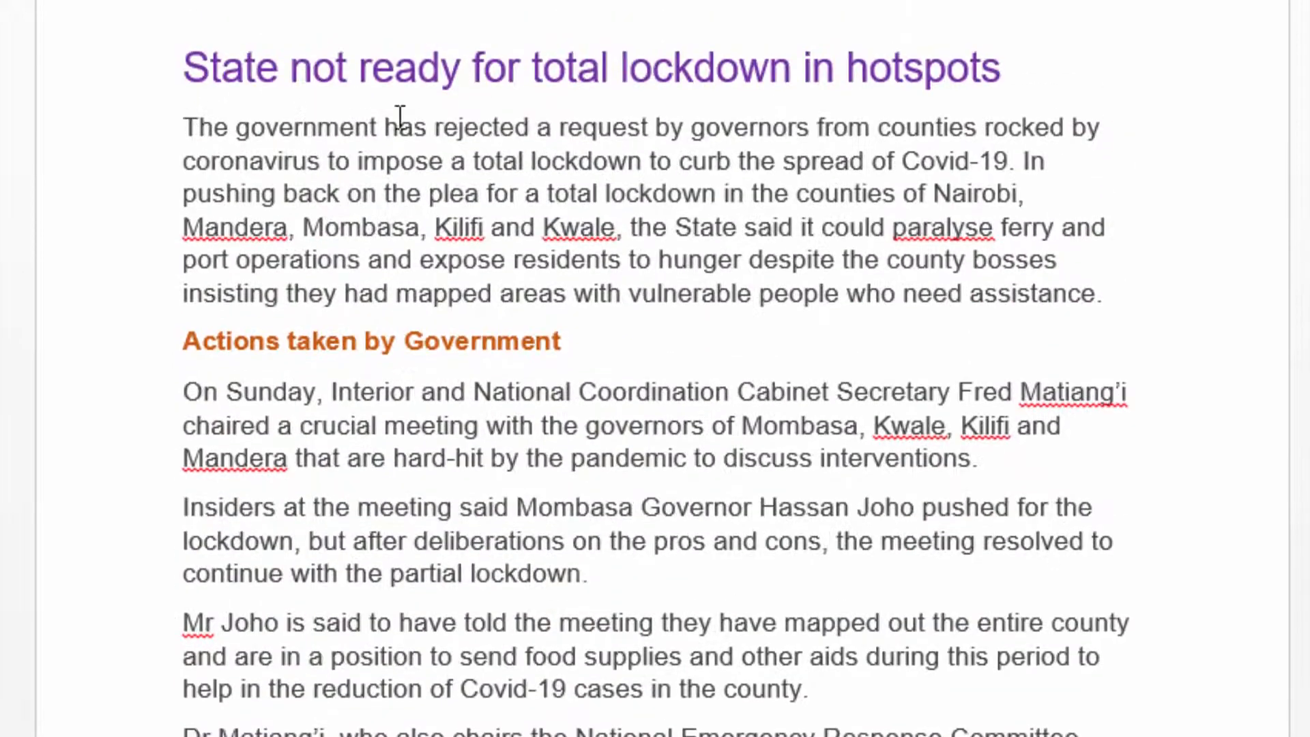
pyautogui.moveTo(1085, 298); pyautogui.dragTo(218, 82)
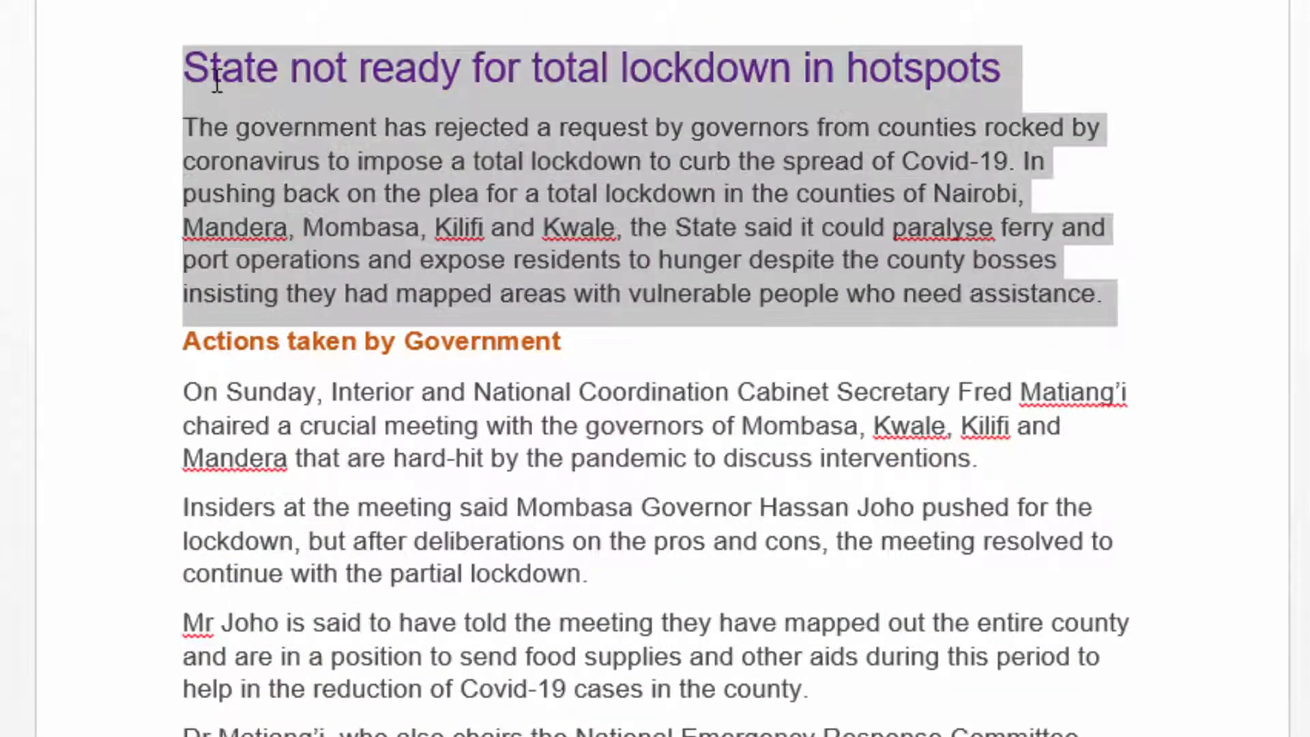
pyautogui.click(783, 381)
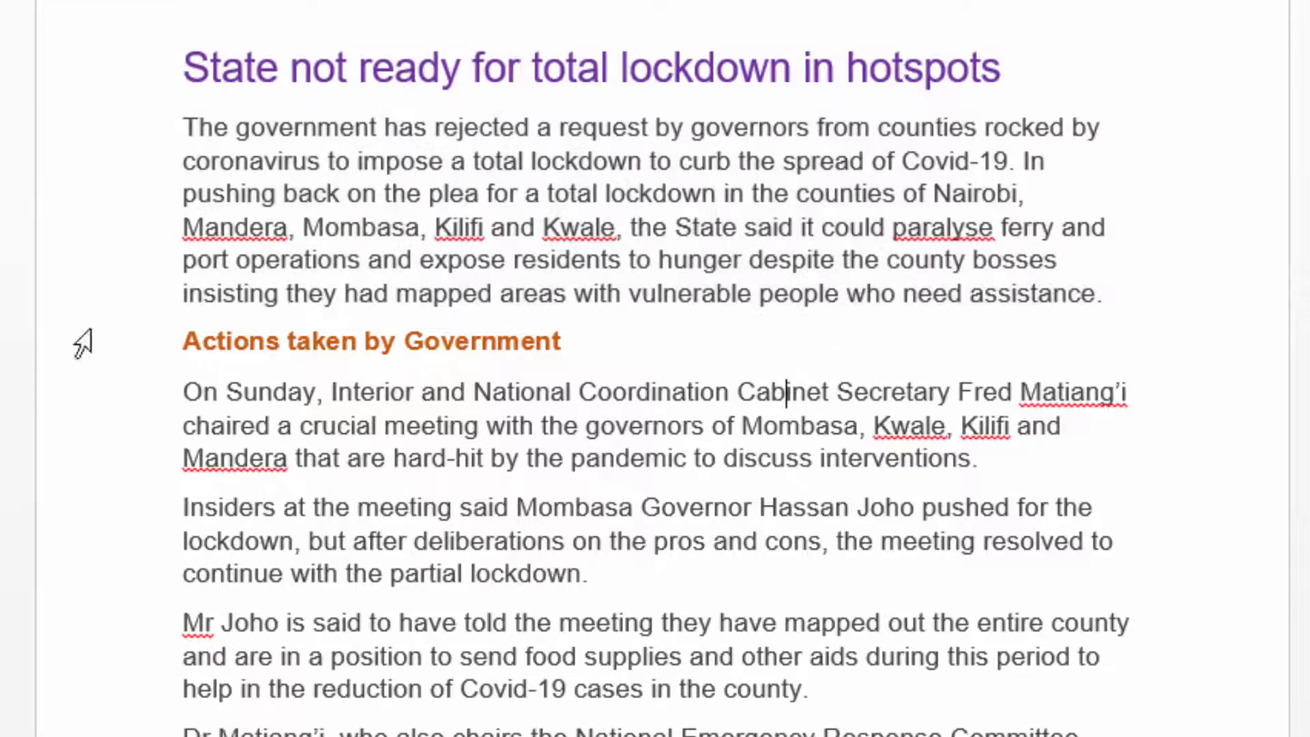
pyautogui.moveTo(183, 341); pyautogui.dragTo(909, 706)
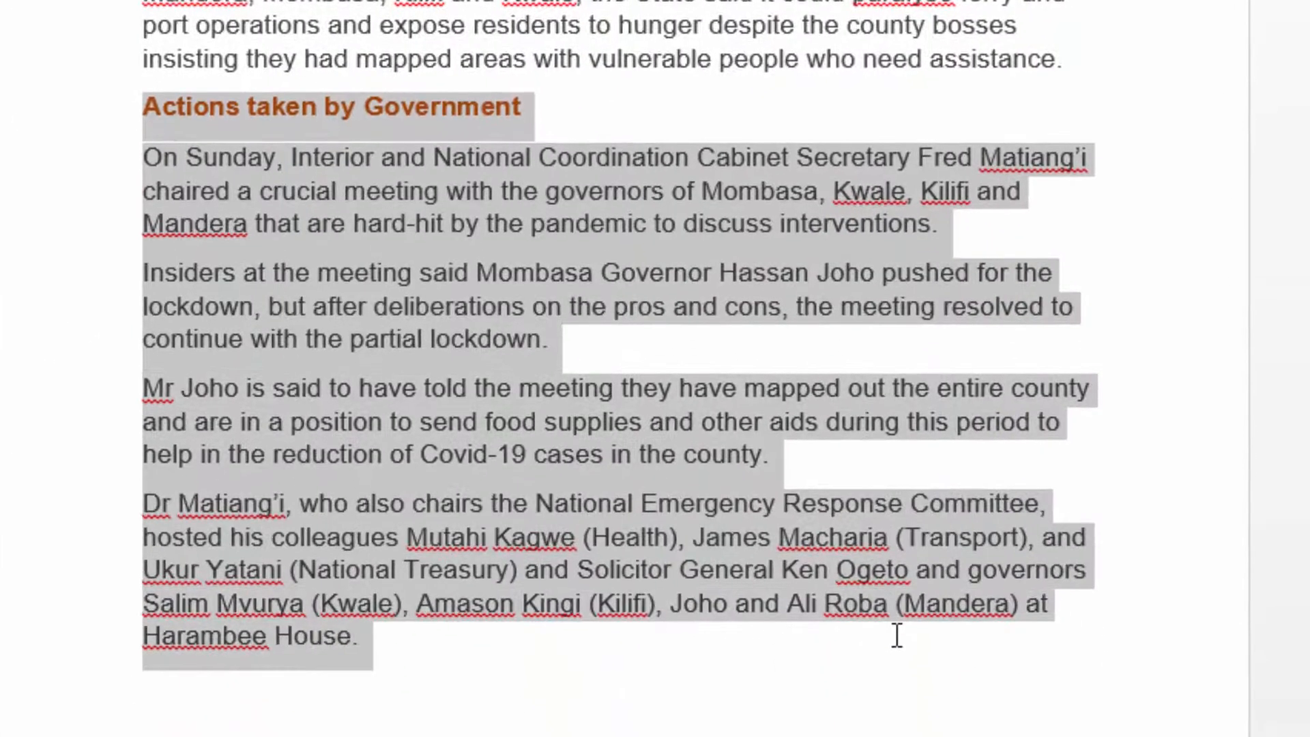
pyautogui.click(686, 97)
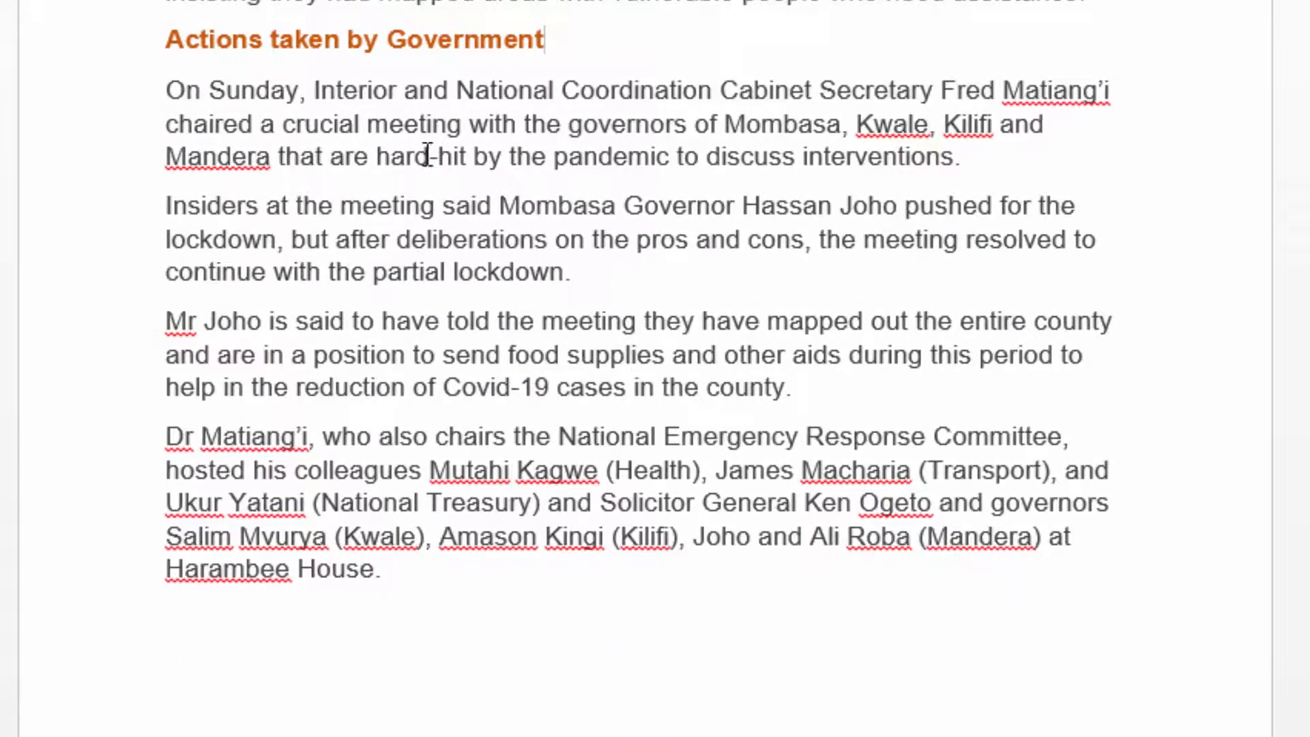
pyautogui.scroll(-2, 432, 143)
pyautogui.scroll(5, 430, 137)
pyautogui.scroll(-3, 429, 170)
pyautogui.scroll(3, 497, 163)
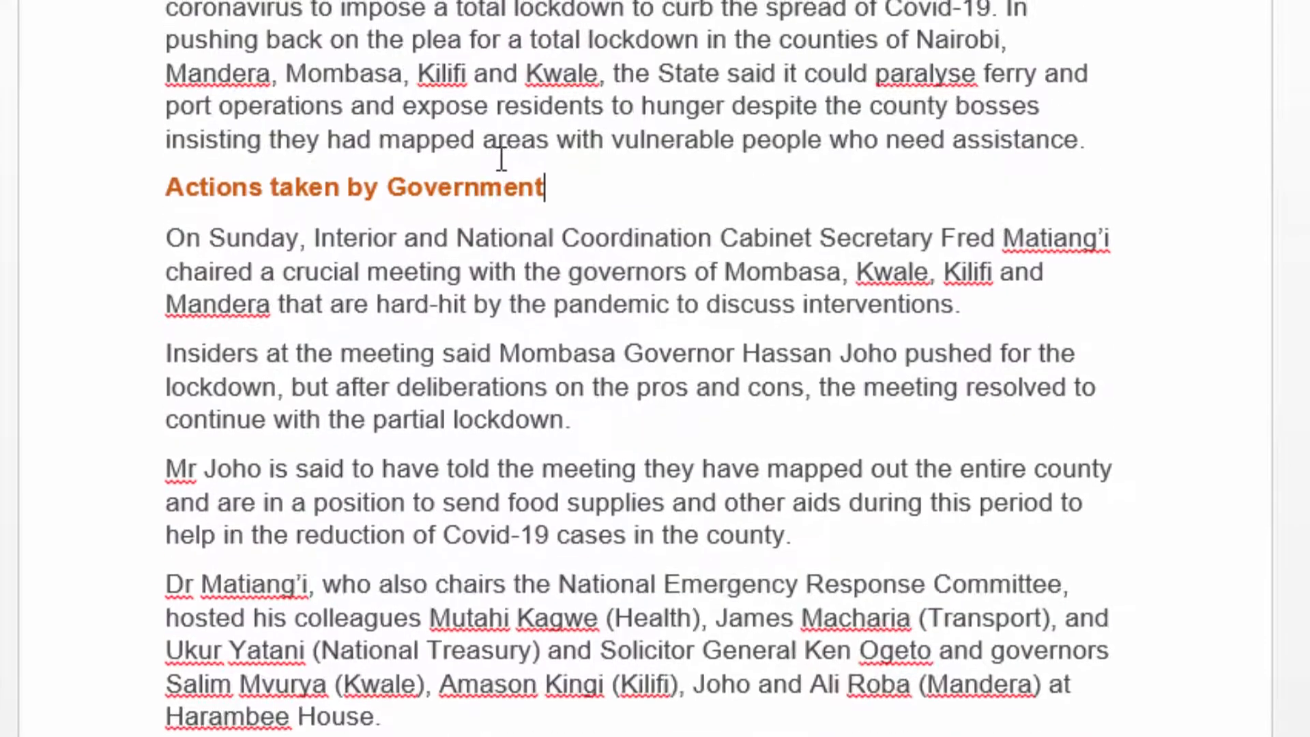
pyautogui.scroll(-2, 651, 245)
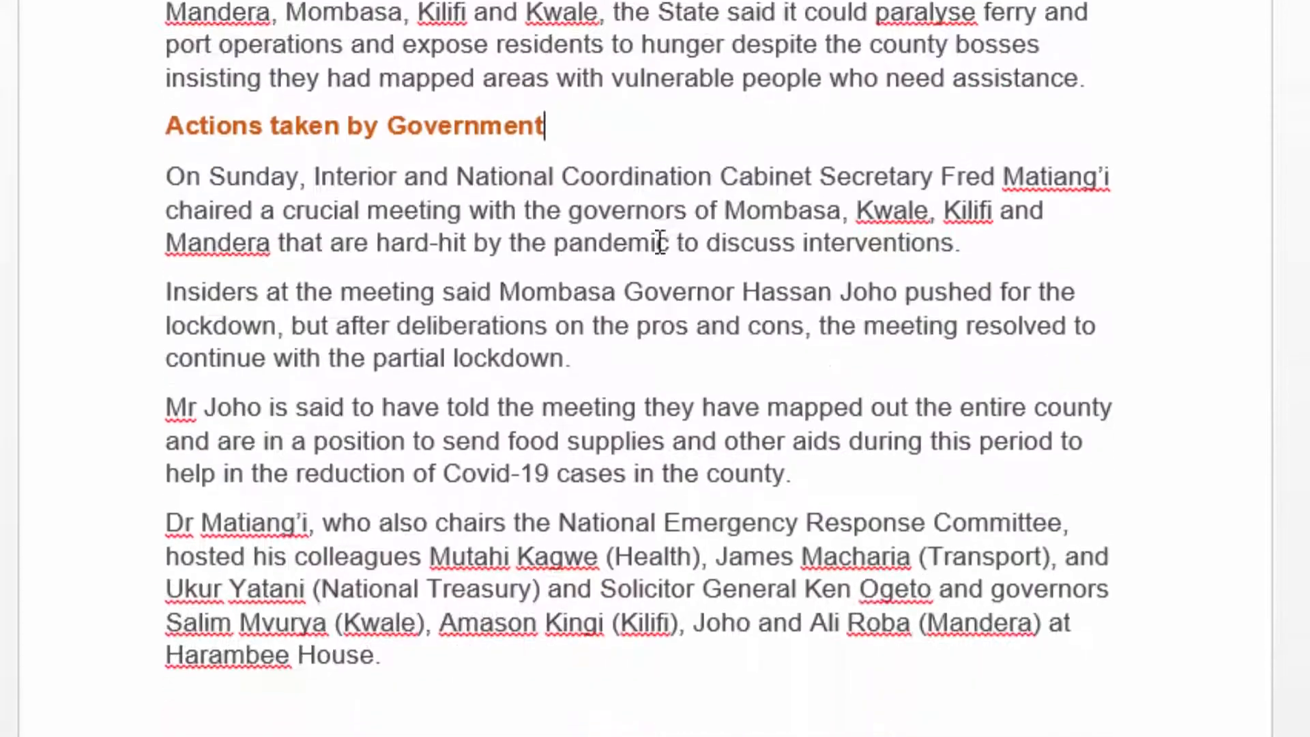
pyautogui.scroll(2, 647, 220)
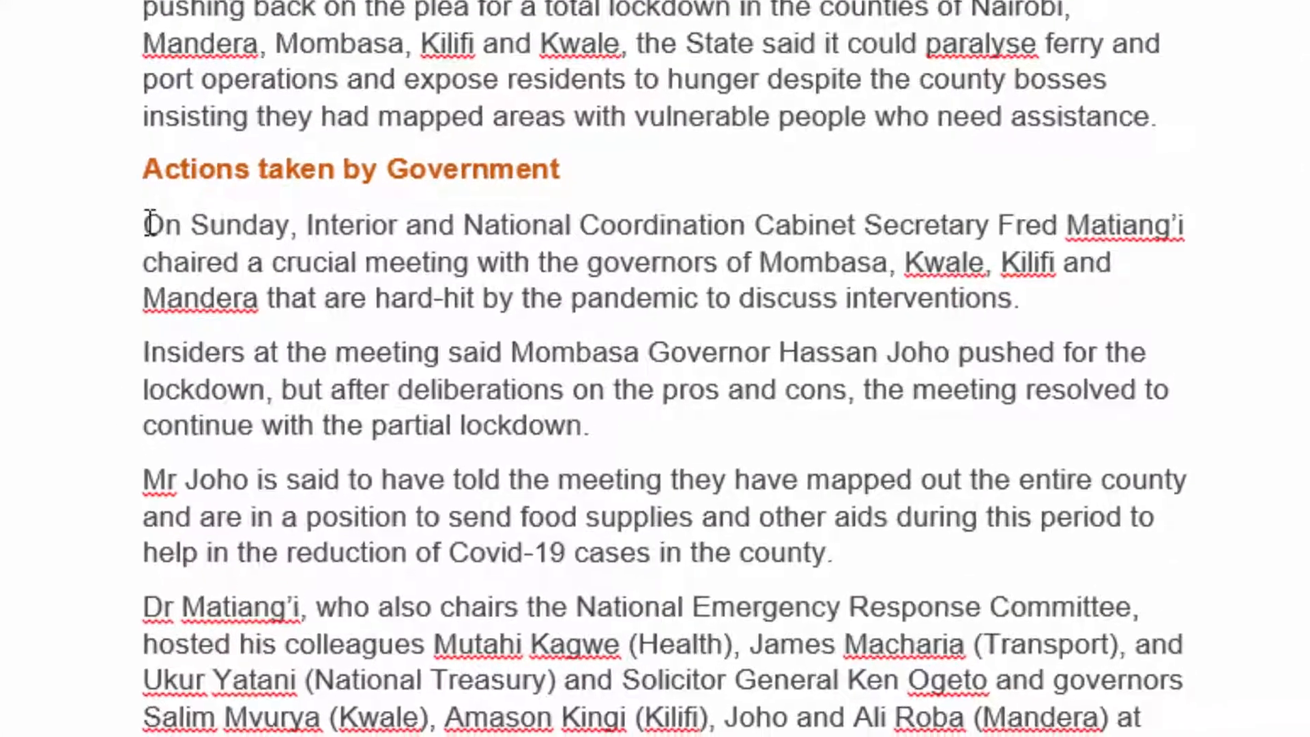
# Lay out the first story's paragraphs below the "Actions taken by Government" subheading in two columns.
pyautogui.moveTo(150, 224); pyautogui.dragTo(417, 736)
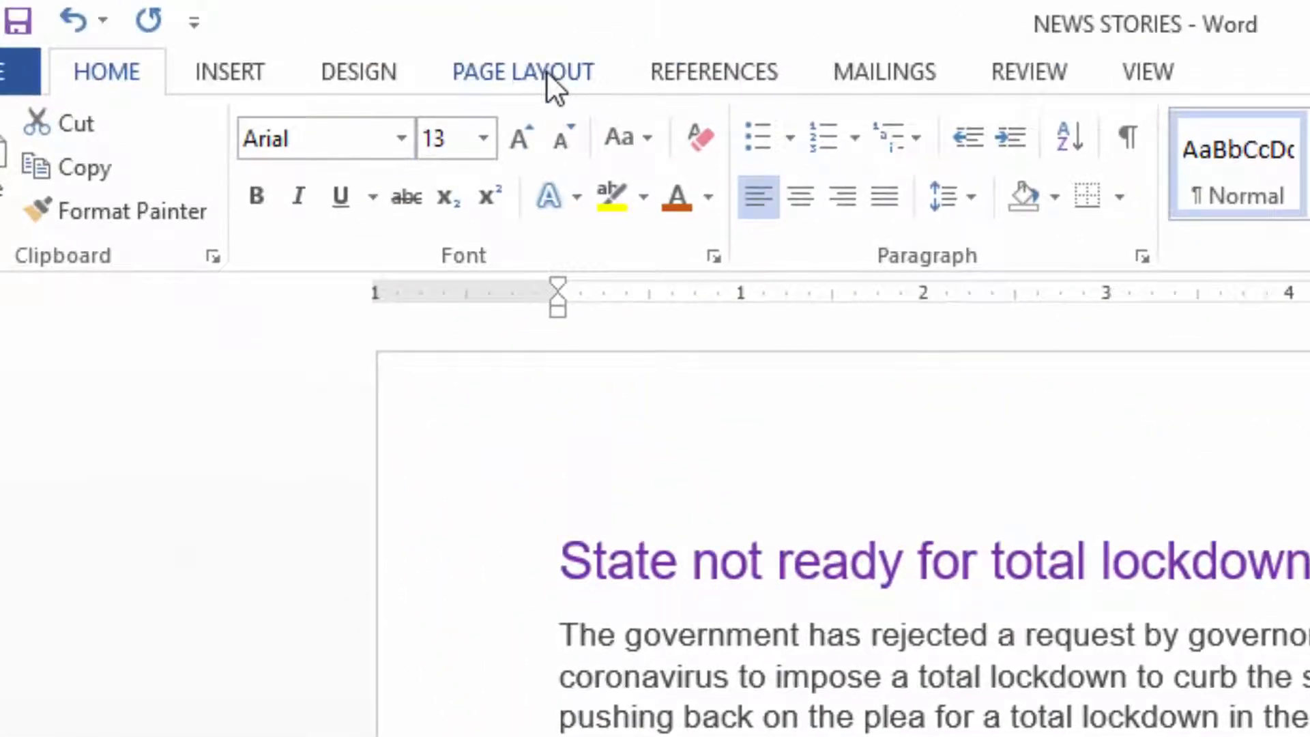
pyautogui.click(550, 75)
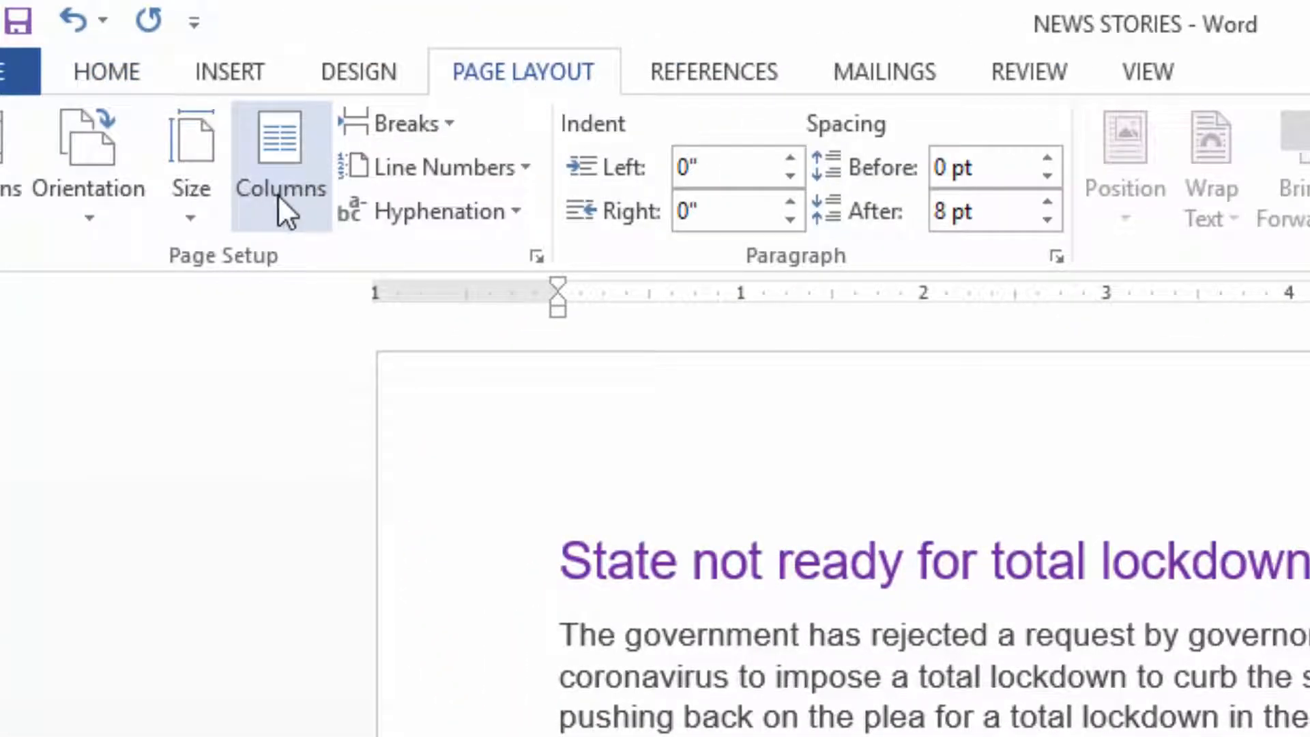
pyautogui.click(277, 195)
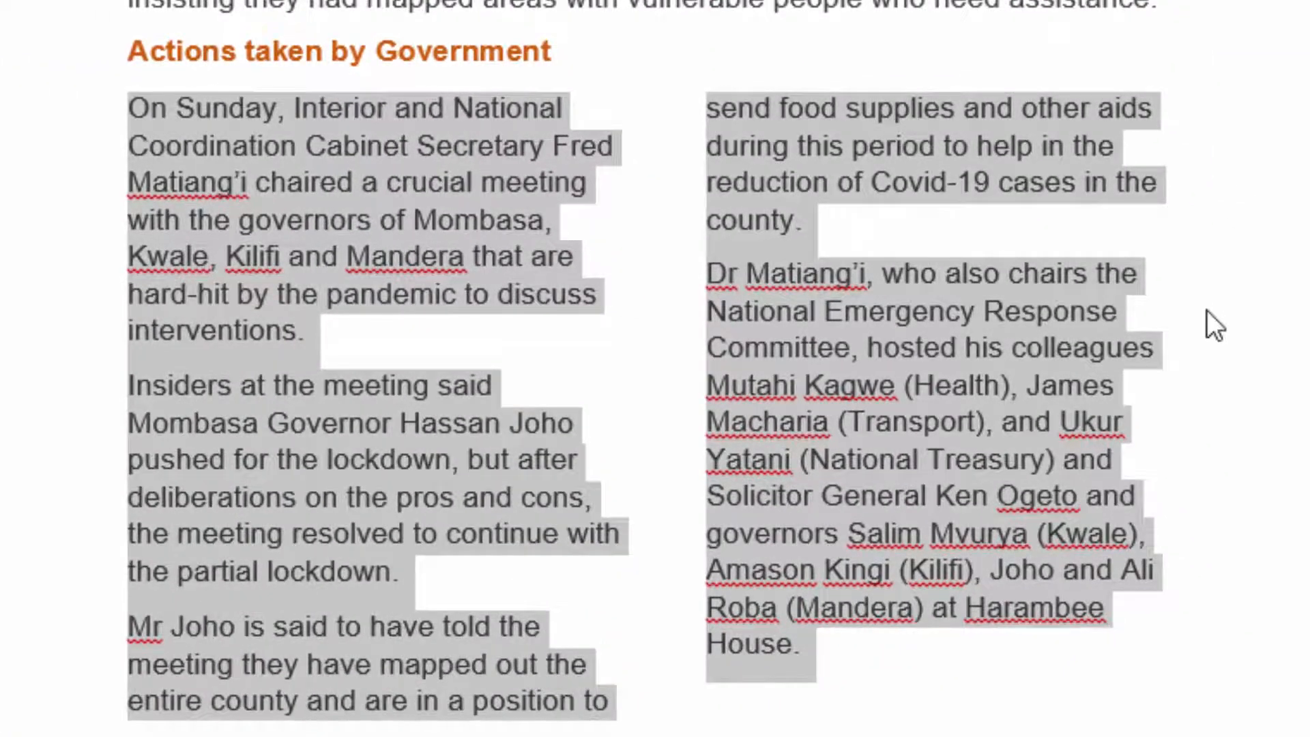
pyautogui.click(1206, 310)
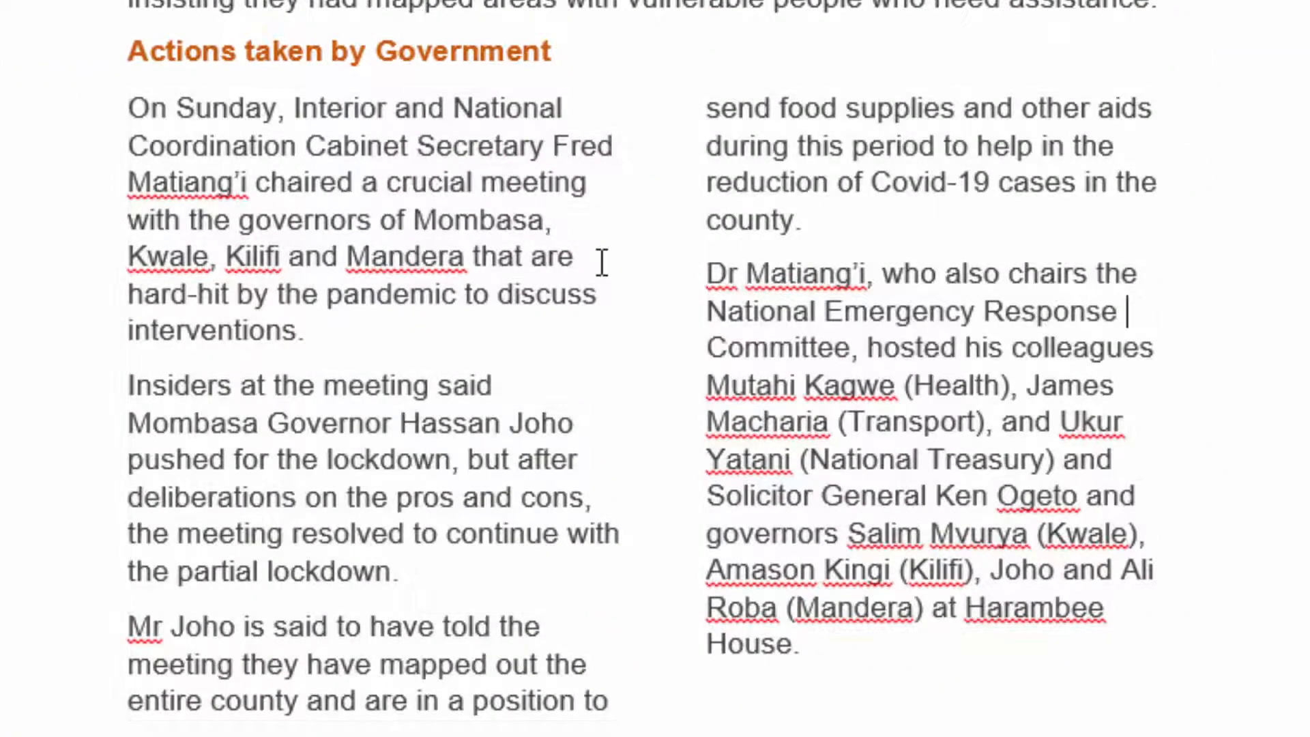
# Compare the single-column heading and introduction with the two-column text below the subheading in the first story.
pyautogui.scroll(-5, 623, 248)
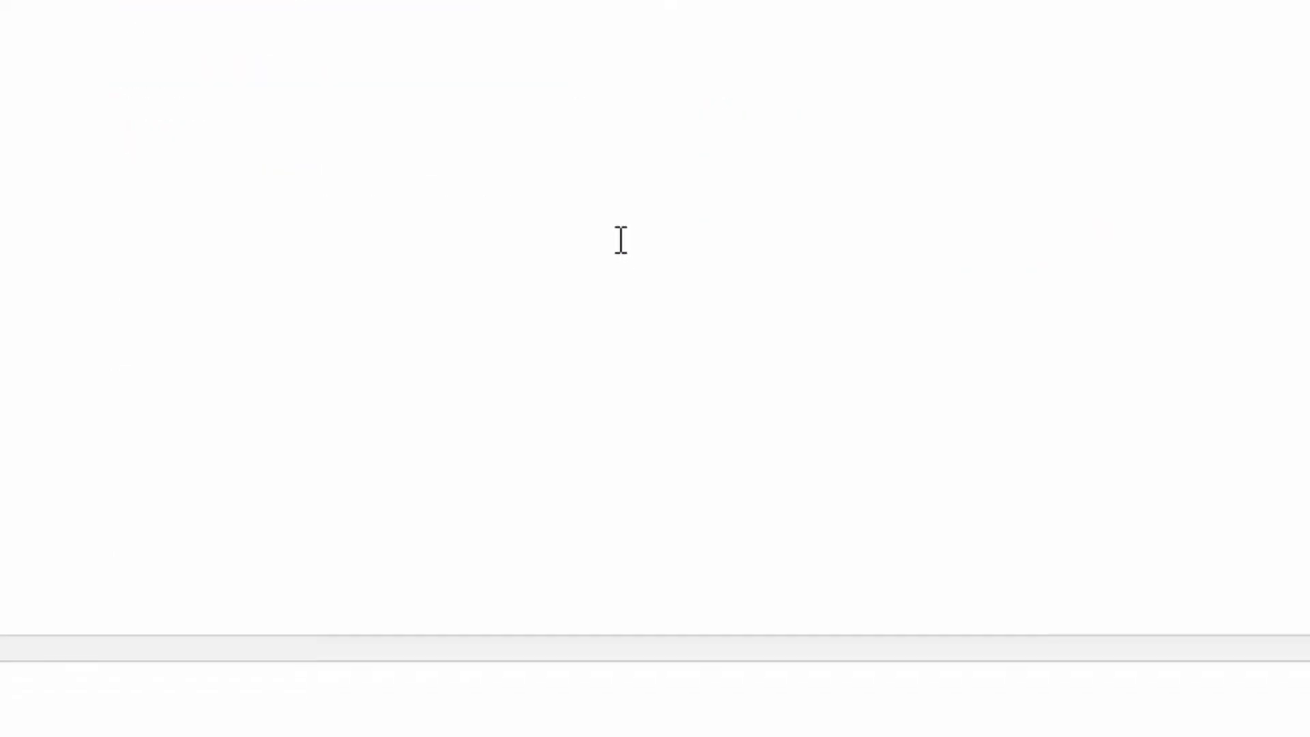
pyautogui.scroll(-4, 619, 240)
pyautogui.scroll(10, 620, 236)
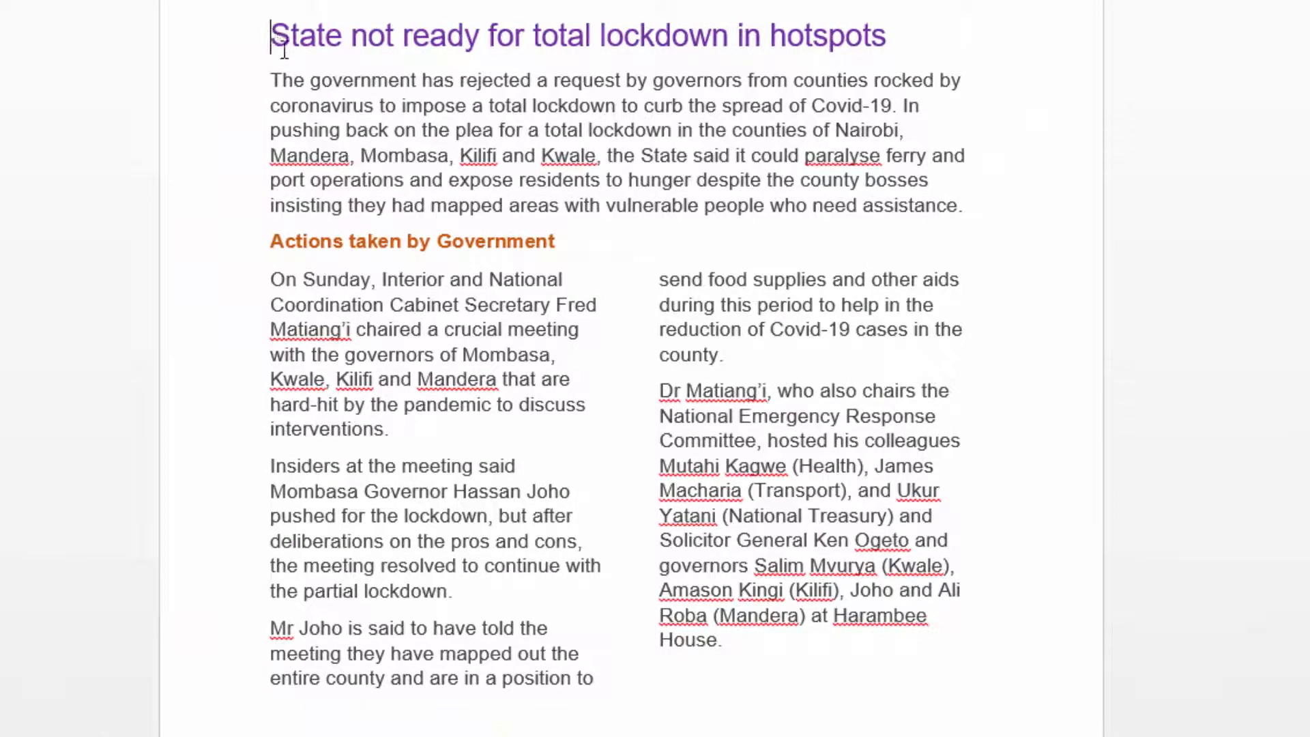
pyautogui.moveTo(284, 49); pyautogui.dragTo(931, 198)
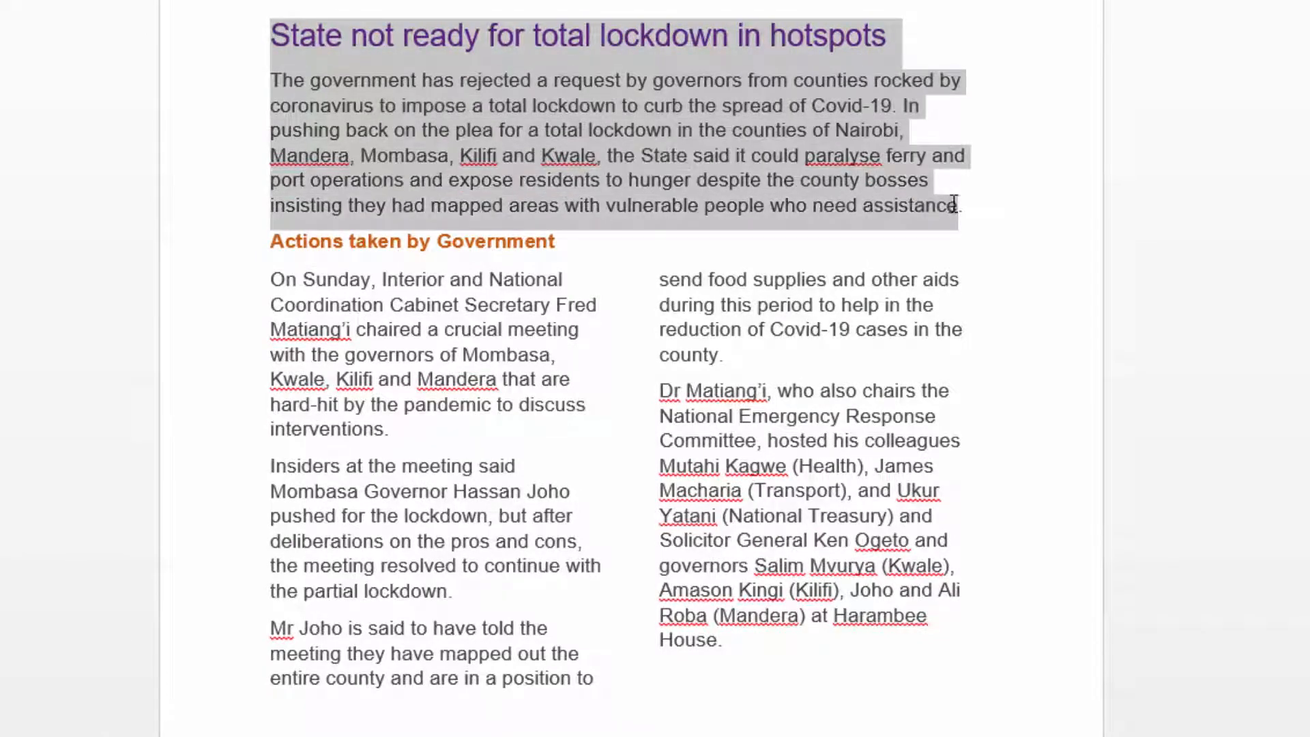
pyautogui.click(689, 308)
pyautogui.moveTo(305, 254); pyautogui.dragTo(912, 645)
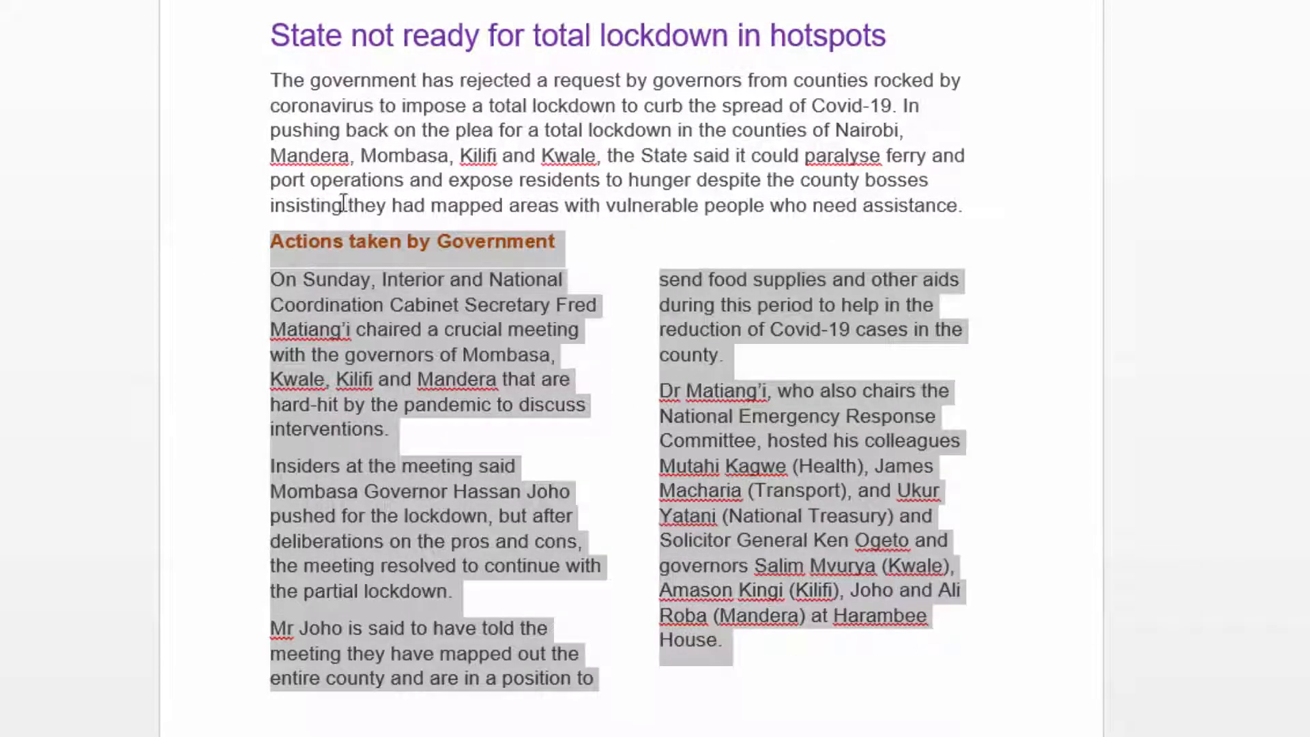
pyautogui.click(617, 335)
pyautogui.scroll(-3, 588, 368)
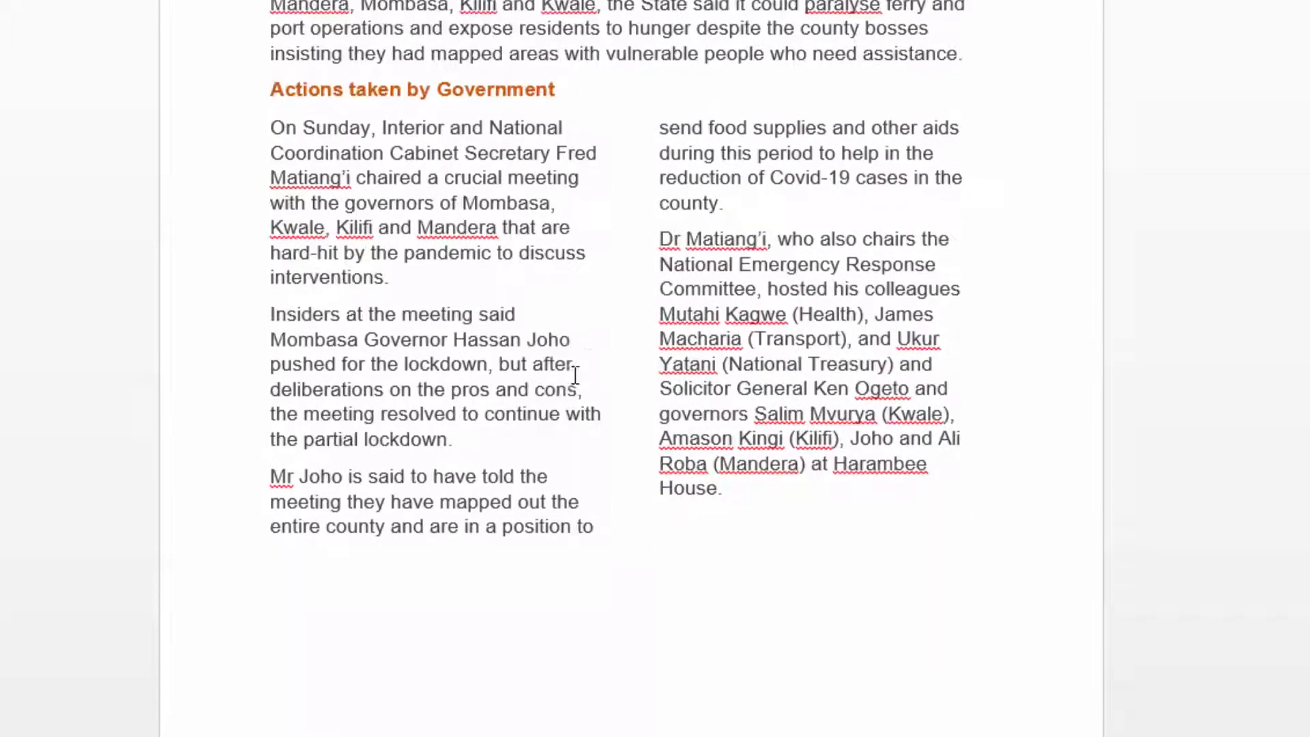
pyautogui.scroll(1, 535, 375)
pyautogui.scroll(1, 451, 338)
pyautogui.scroll(-1, 426, 337)
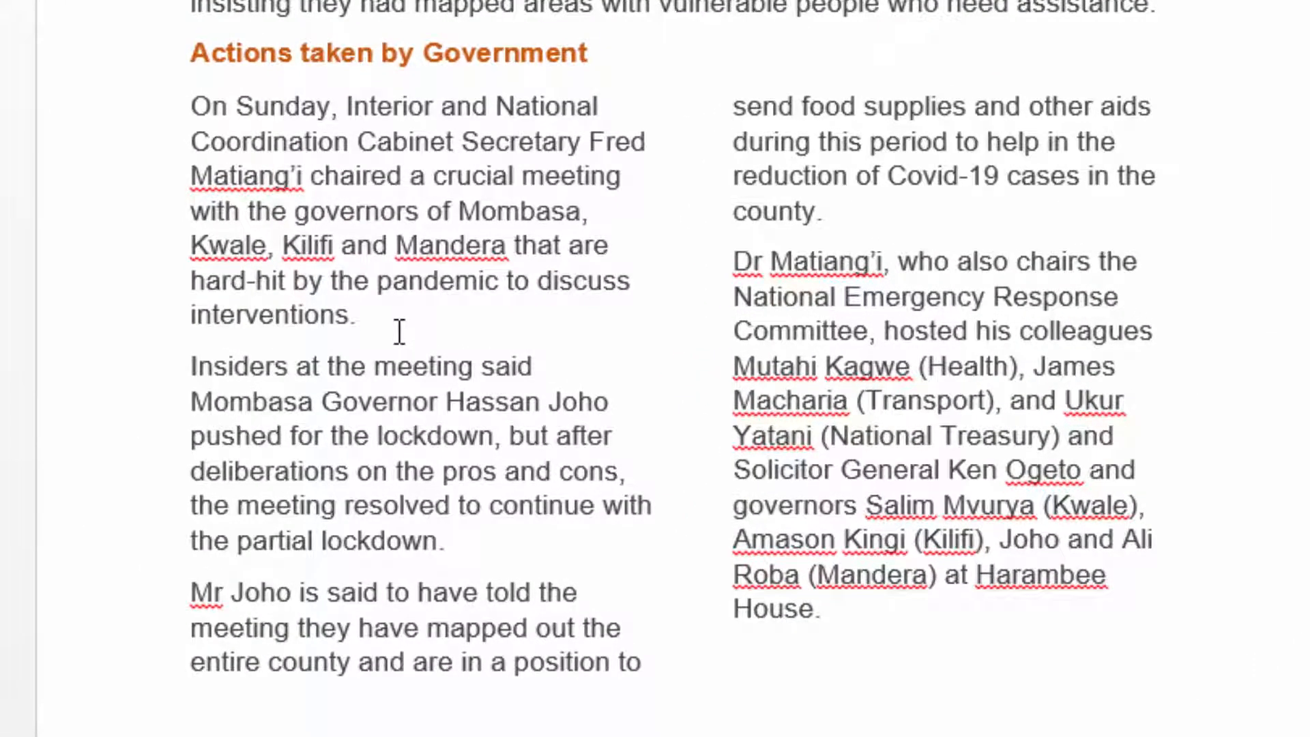
# Insert the HAND WASHING picture from the BREAKS folder on a new line after the paragraph ending "to discuss interventions.".
pyautogui.press('Return')
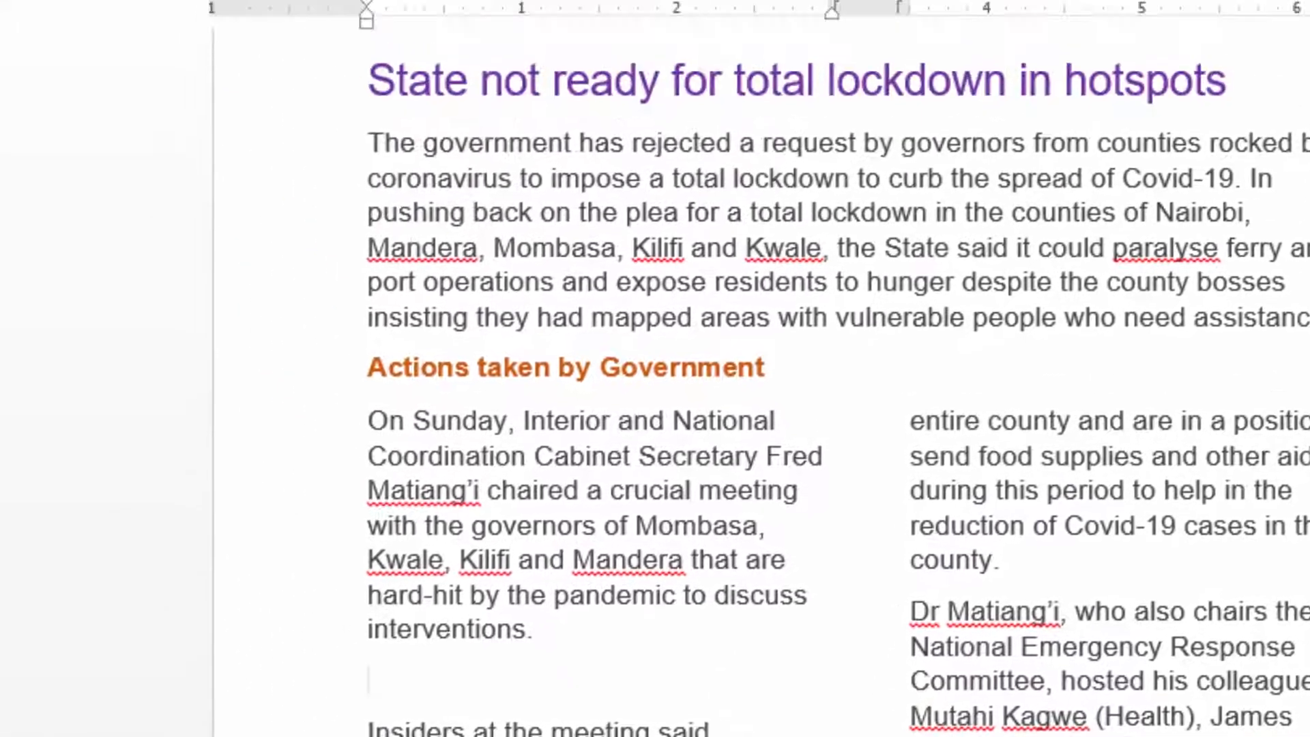
pyautogui.click(222, 63)
pyautogui.click(259, 147)
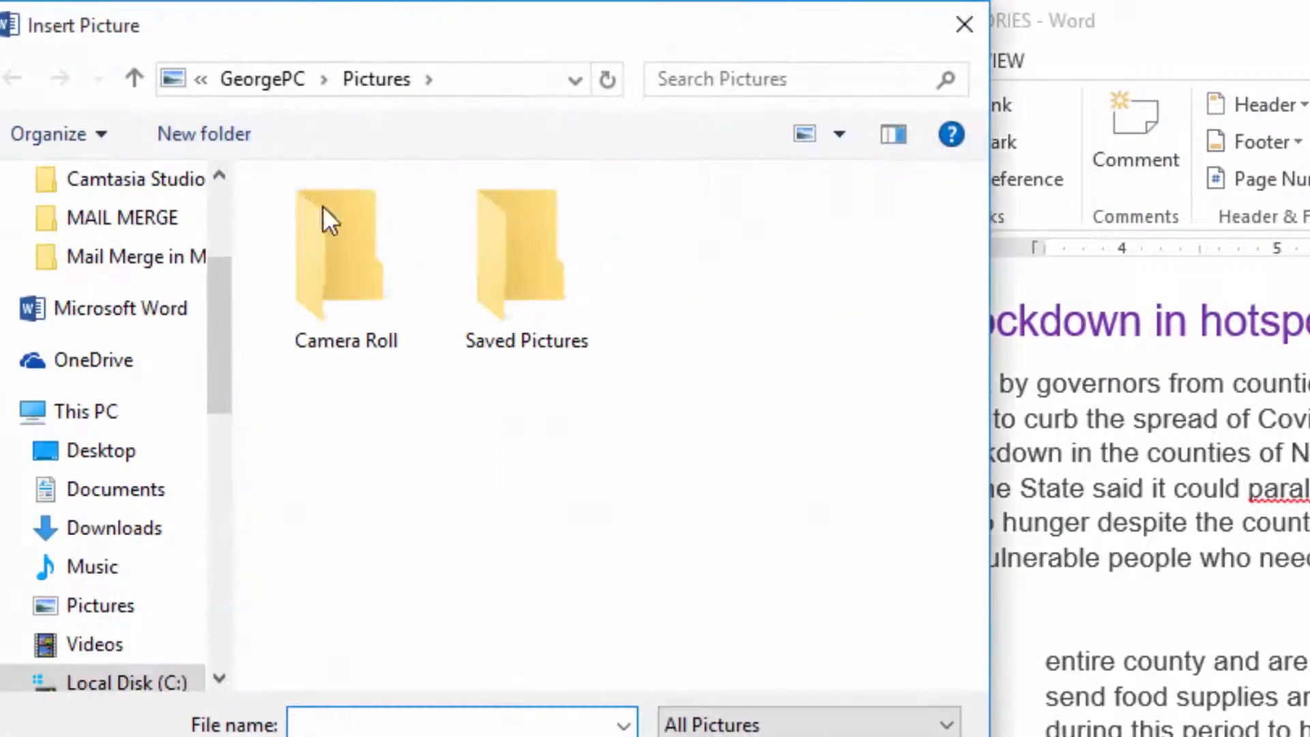
pyautogui.scroll(1, 116, 286)
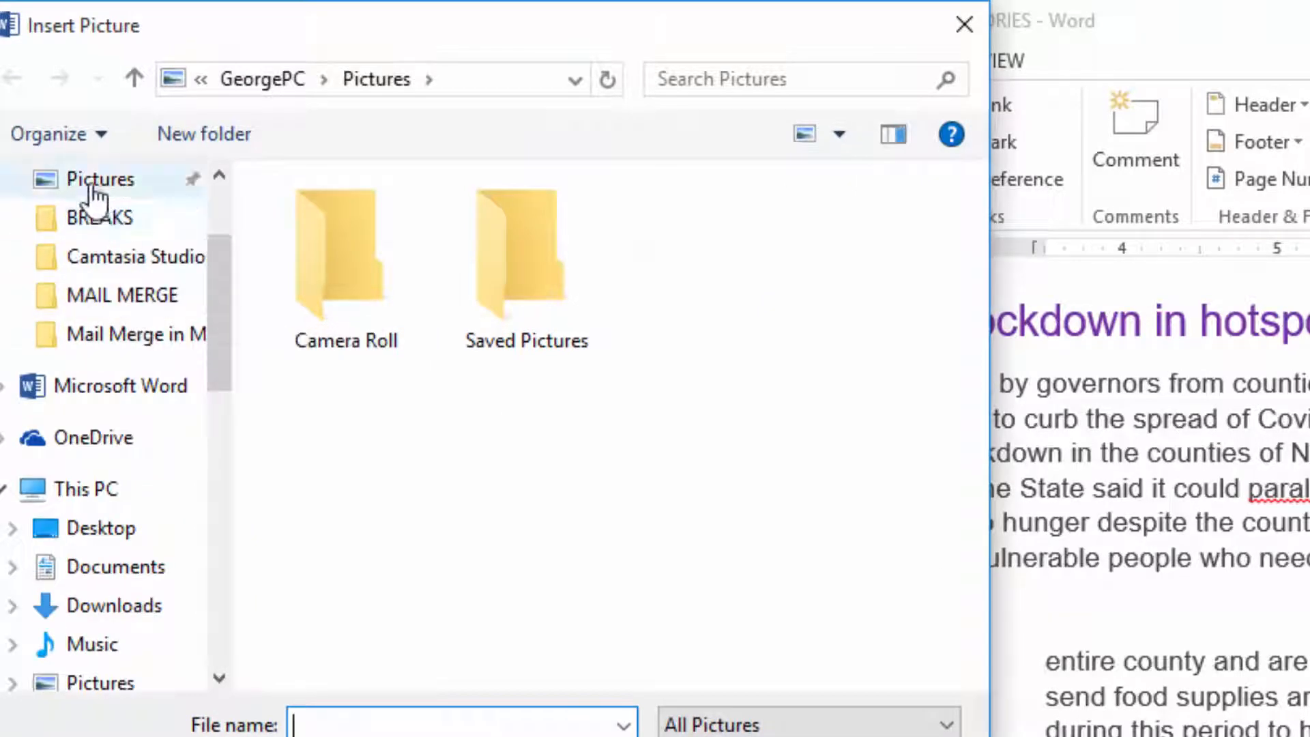
pyautogui.click(102, 217)
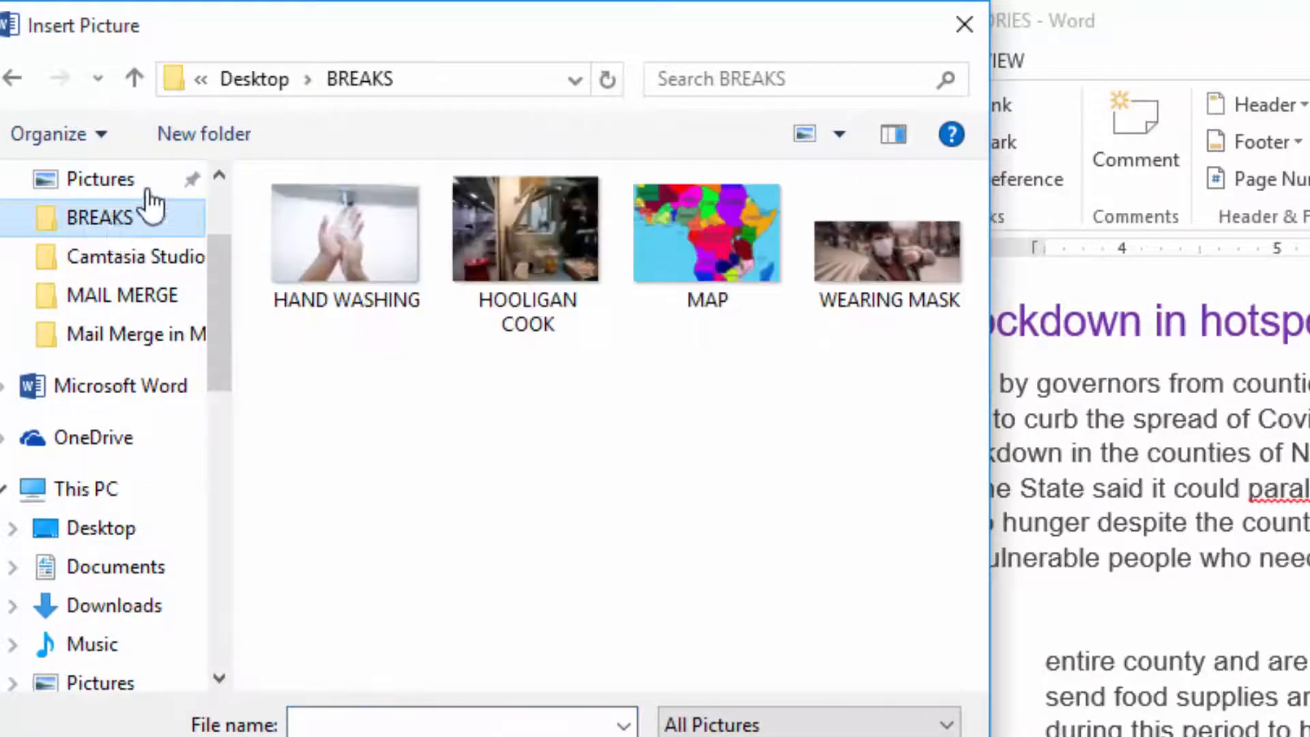
pyautogui.click(324, 239)
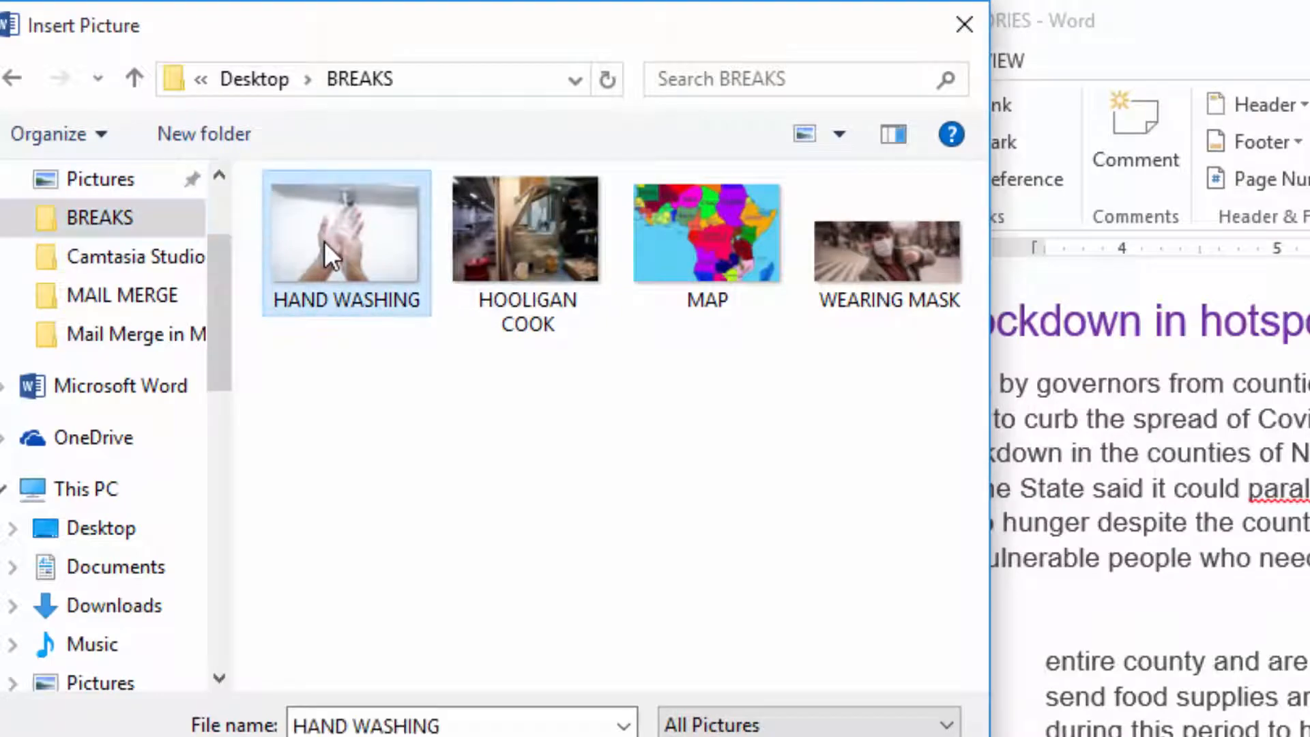
pyautogui.click(700, 736)
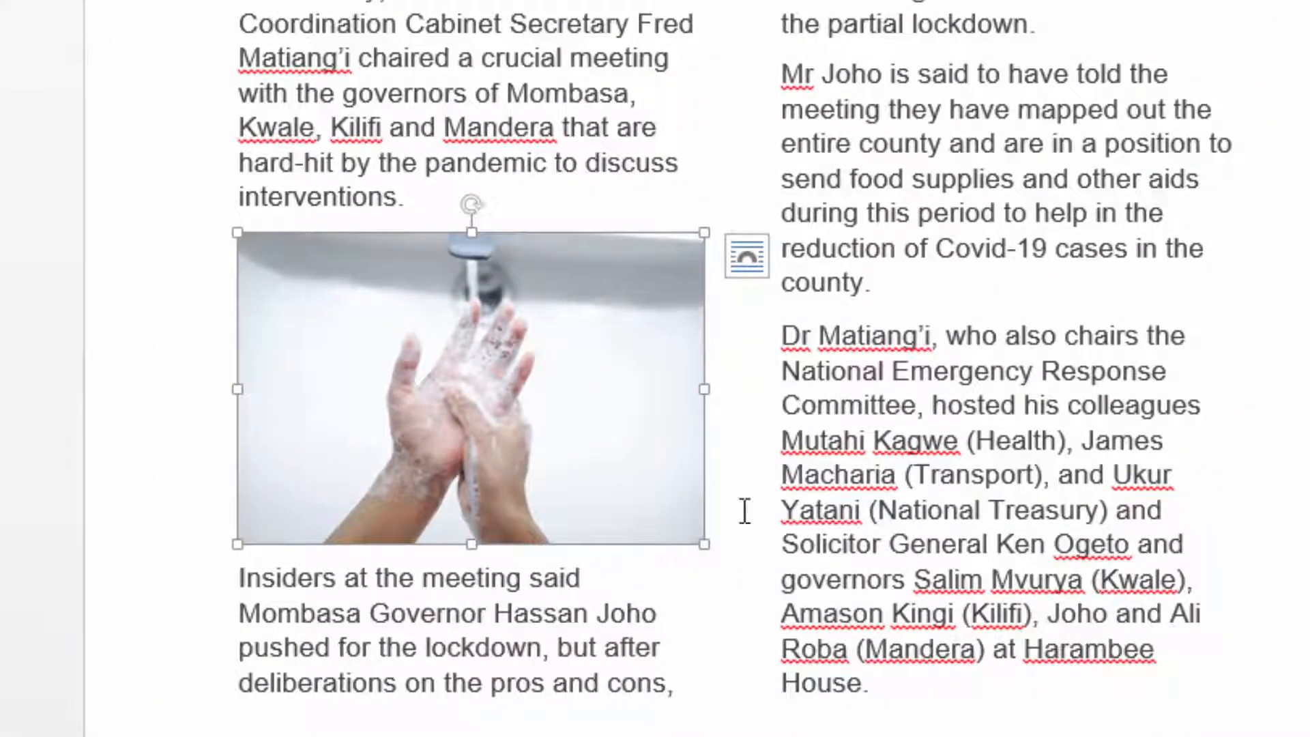
# Shrink the hand washing picture slightly from its lower corner so it is narrower than the first column.
pyautogui.click(1253, 313)
pyautogui.scroll(-4, 644, 304)
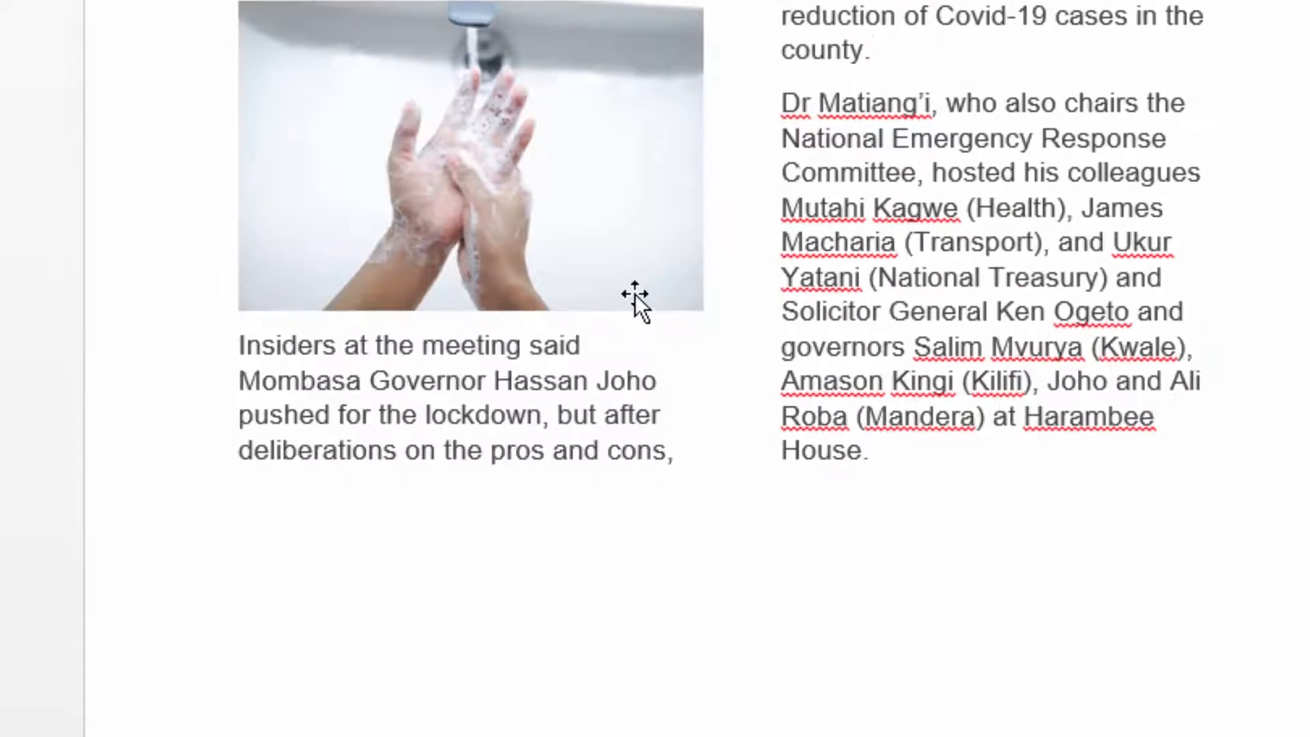
pyautogui.scroll(5, 880, 293)
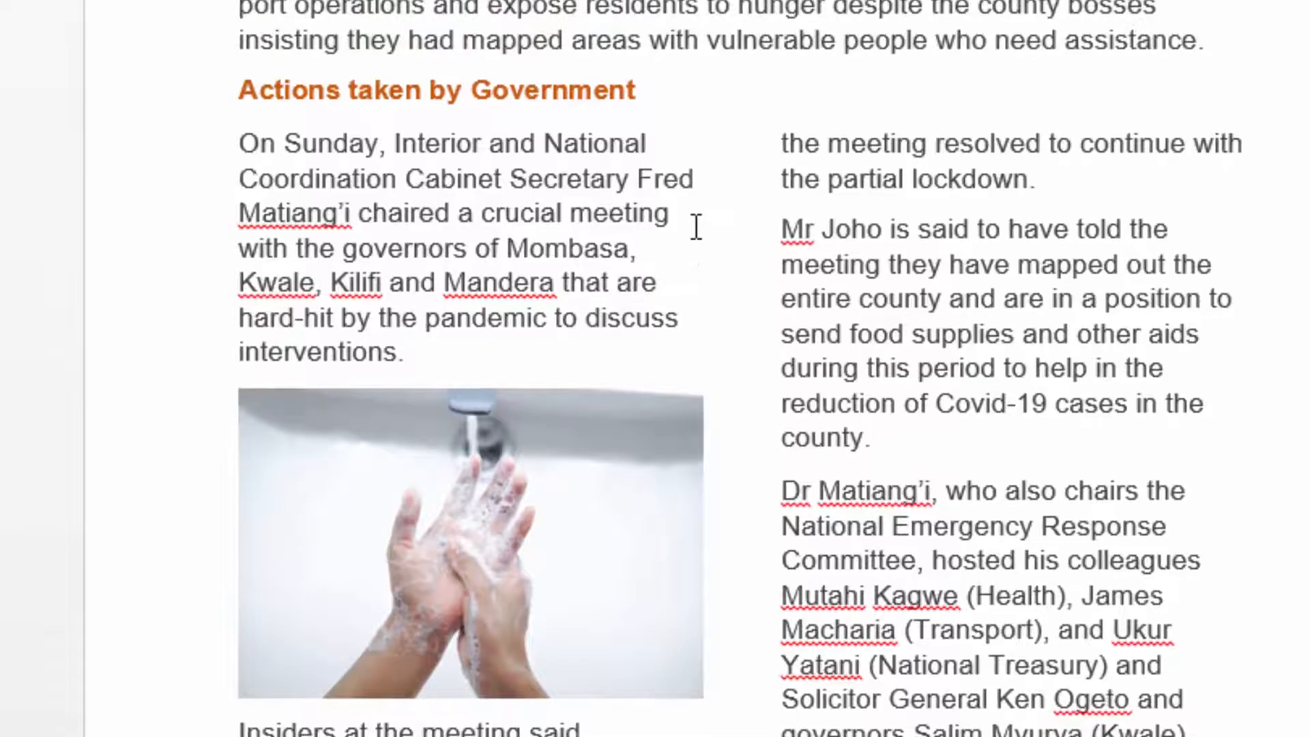
pyautogui.scroll(-4, 546, 314)
pyautogui.click(580, 204)
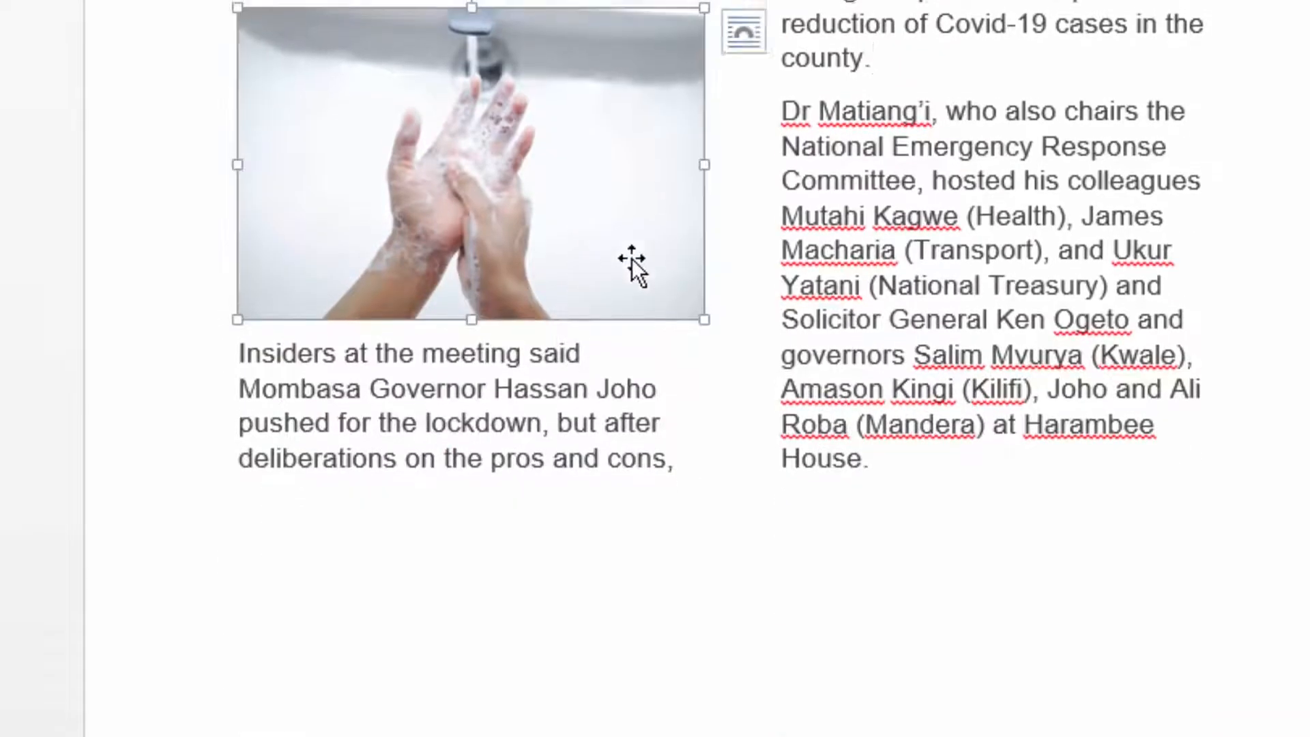
pyautogui.moveTo(684, 424); pyautogui.dragTo(654, 398)
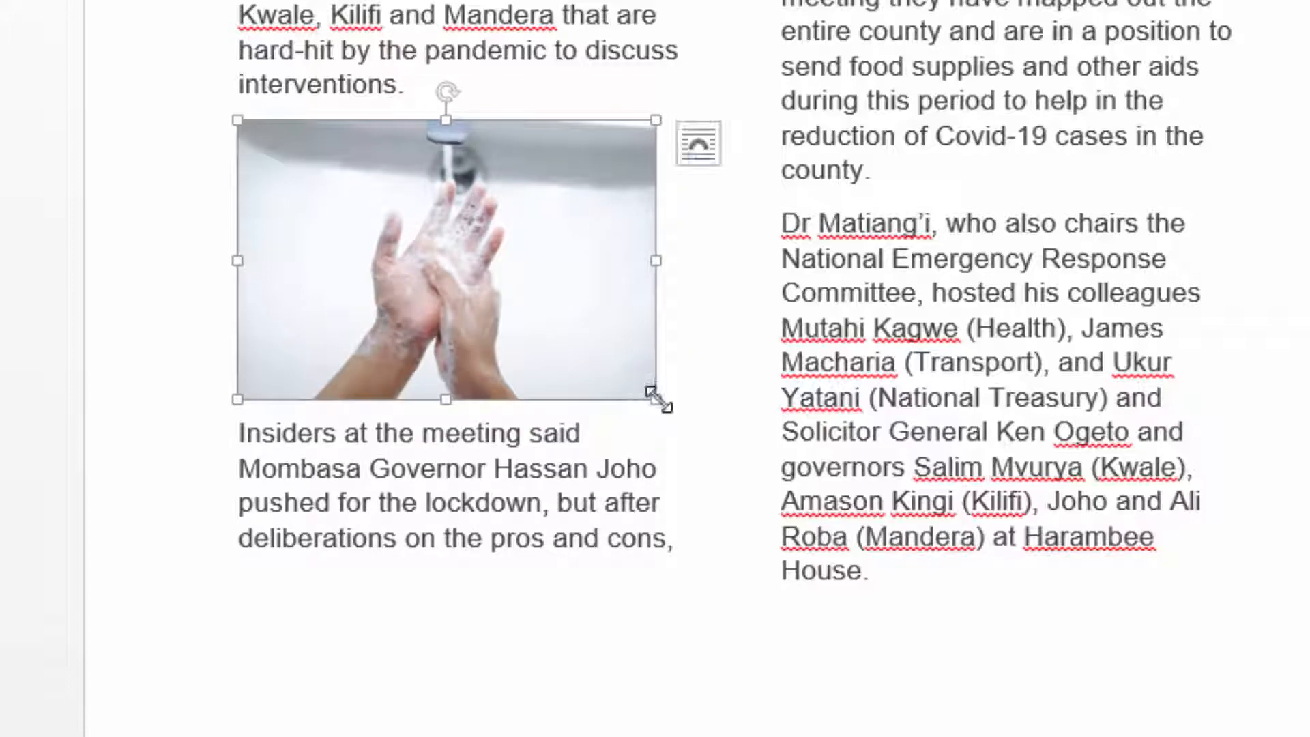
# Add an empty line in the second column after the paragraph ending "reduction of Covid-19 cases in the county.".
pyautogui.click(1211, 329)
pyautogui.scroll(4, 907, 371)
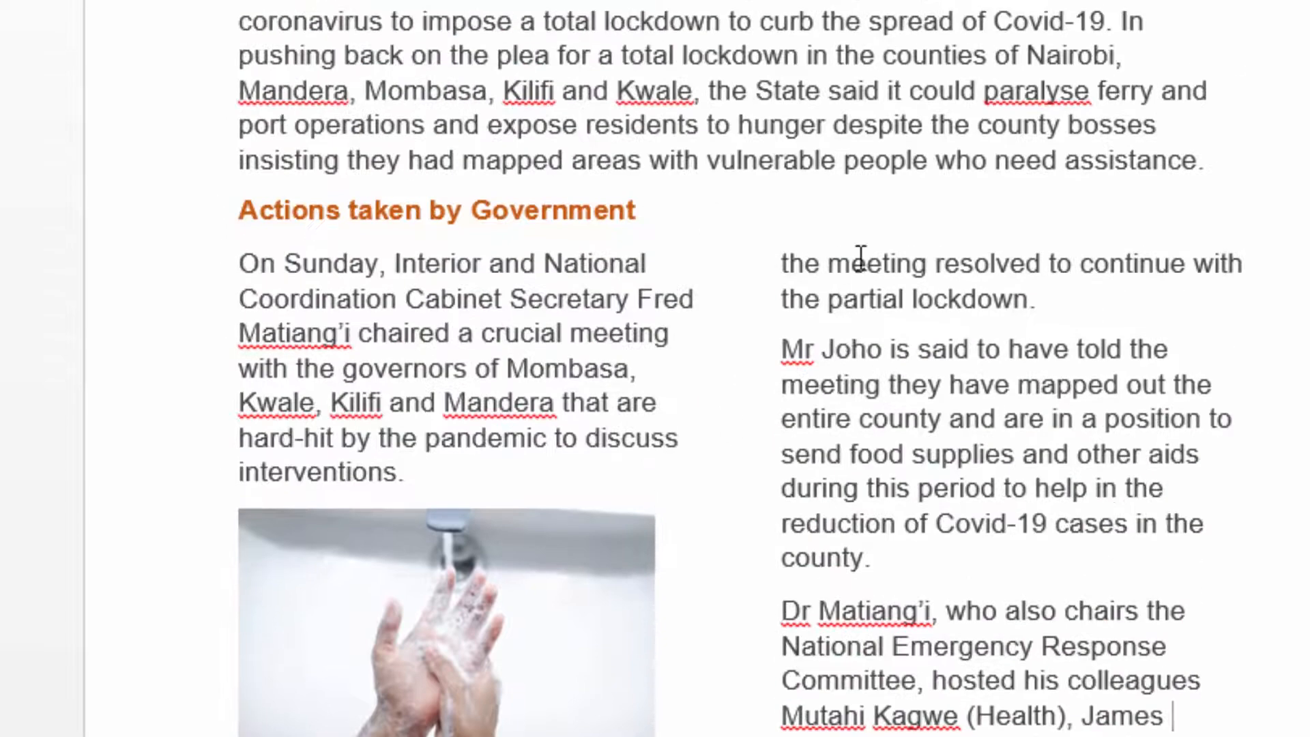
pyautogui.scroll(-2, 945, 461)
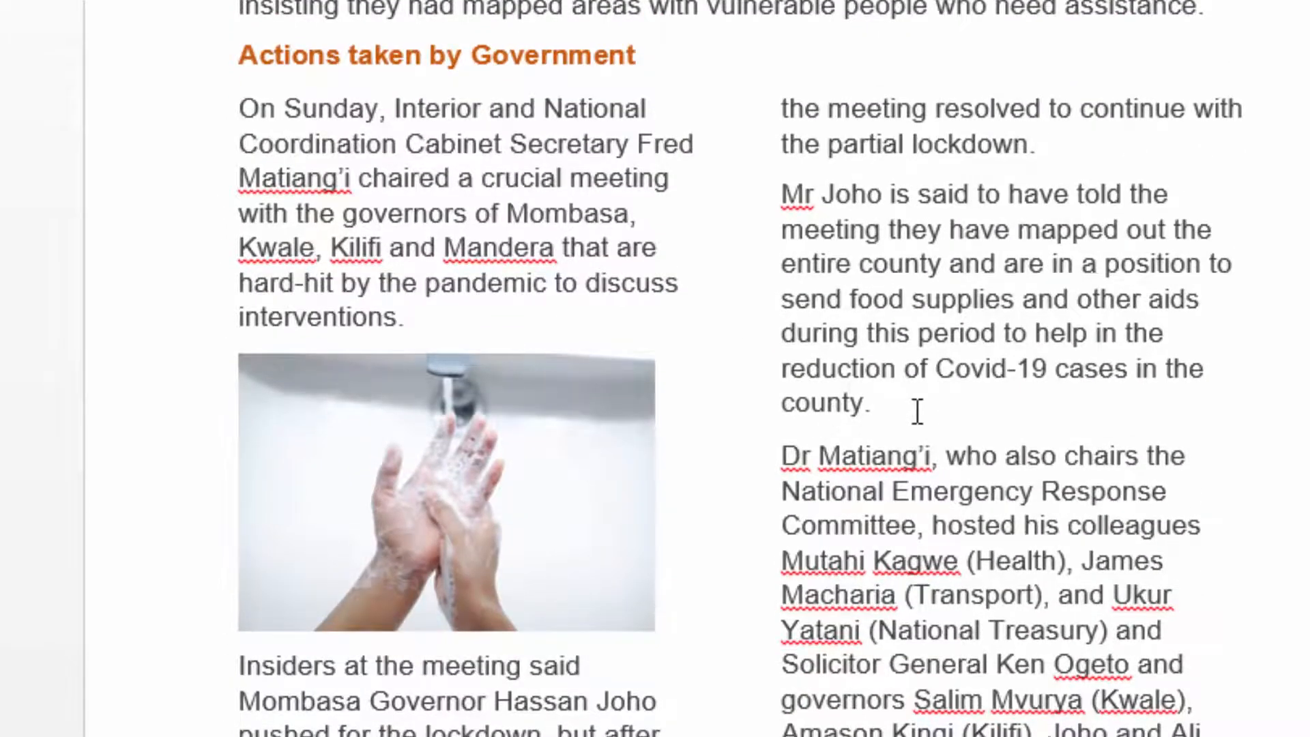
pyautogui.scroll(-4, 914, 396)
pyautogui.scroll(3, 921, 382)
pyautogui.scroll(-2, 838, 214)
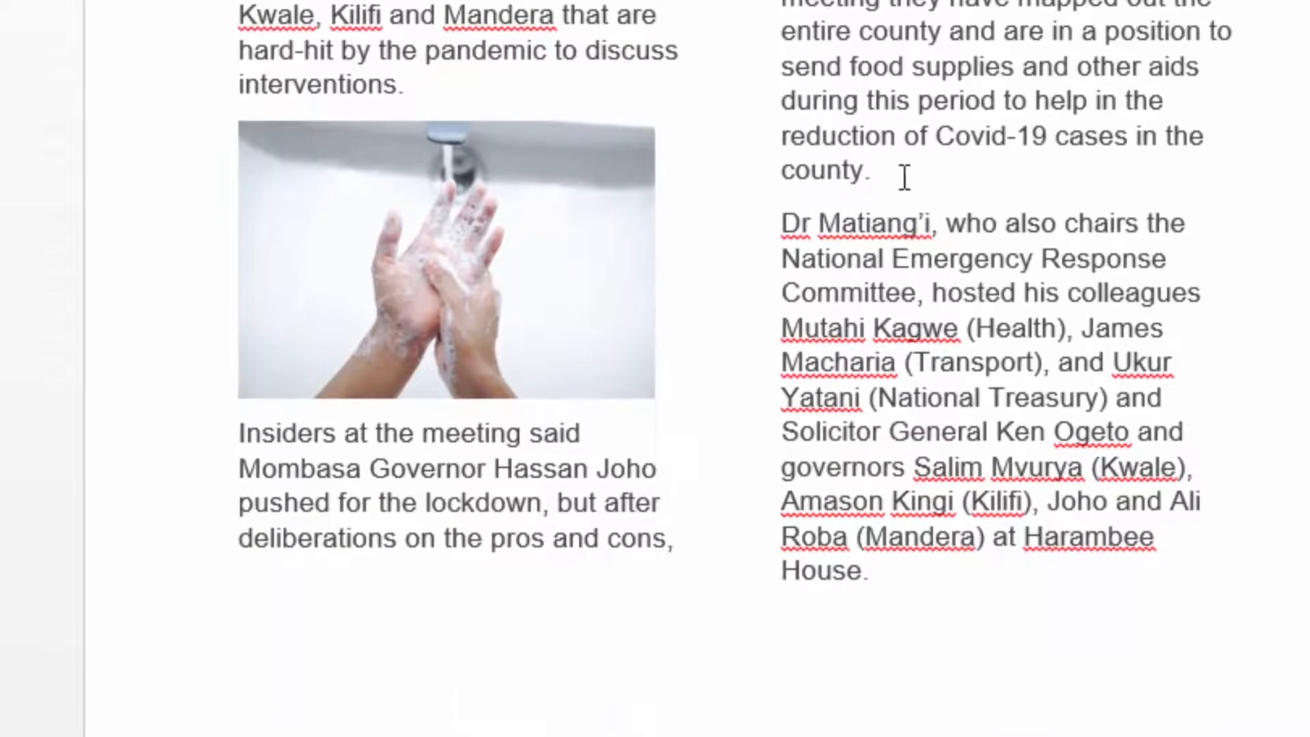
pyautogui.press('Return')
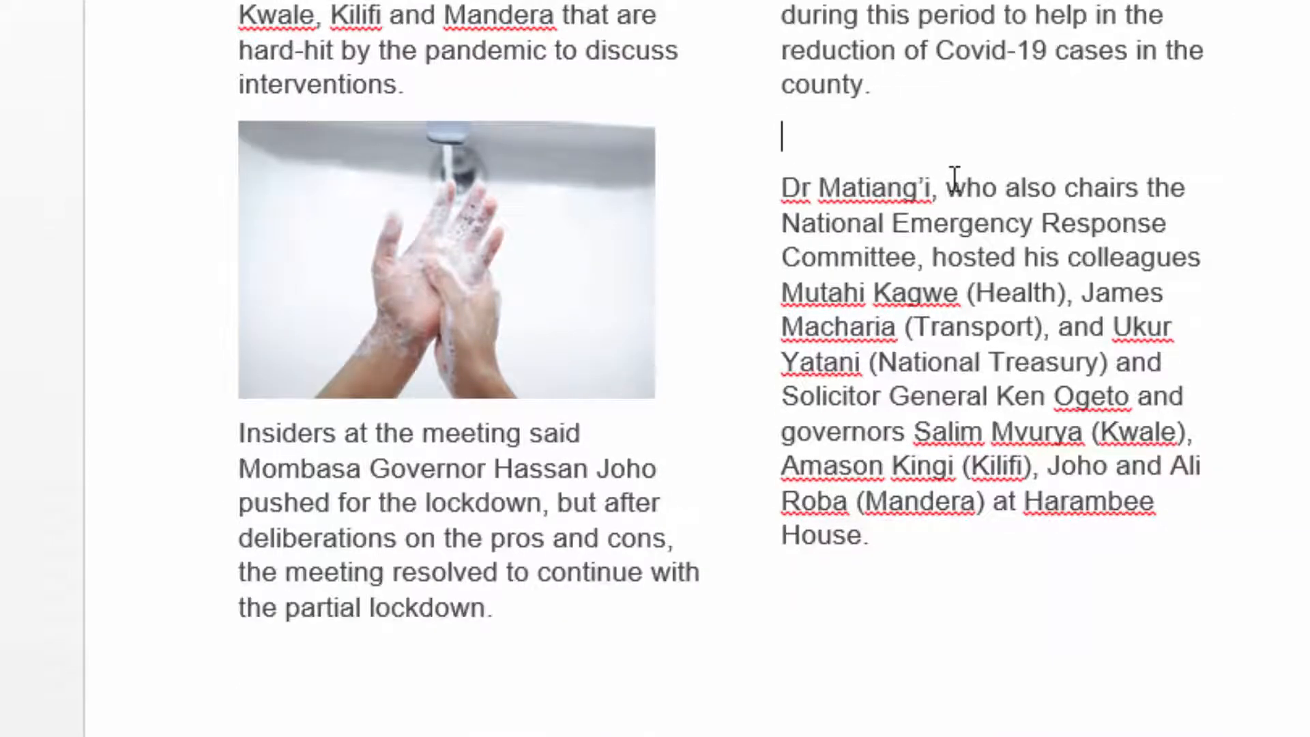
pyautogui.press('BackSpace')
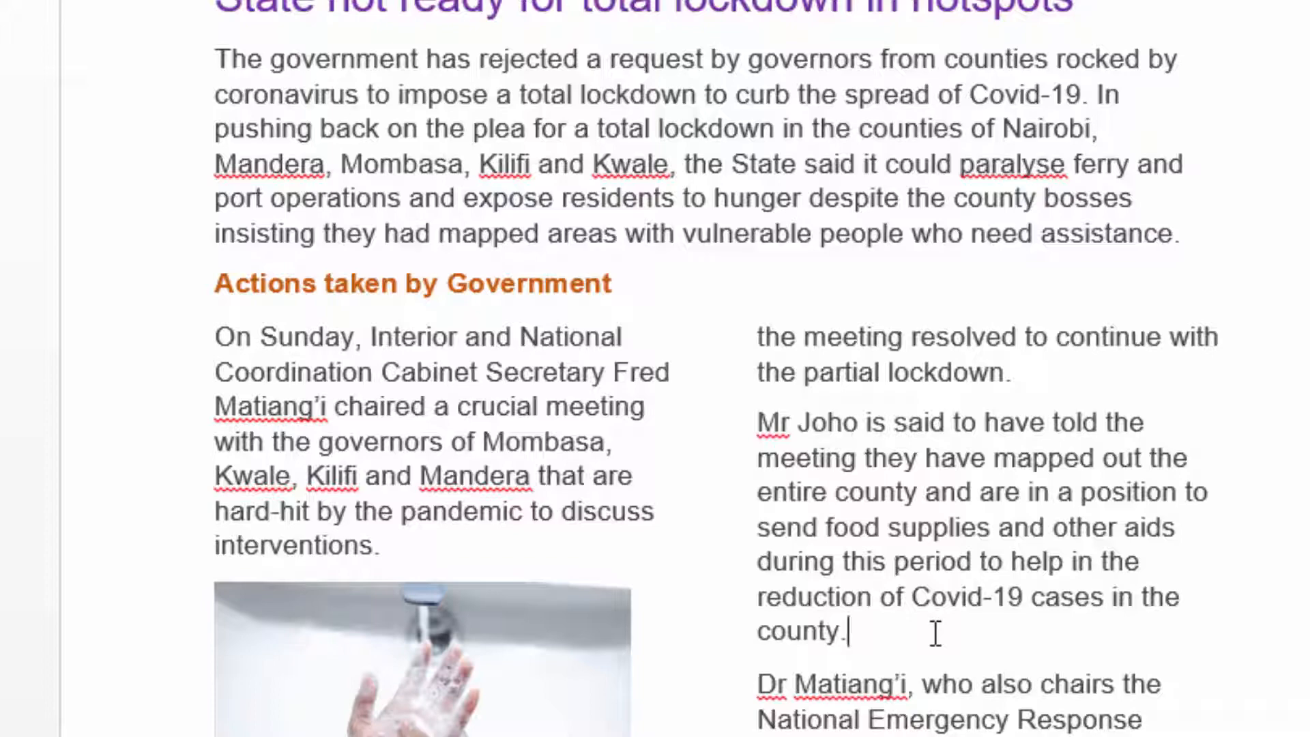
pyautogui.press('Return')
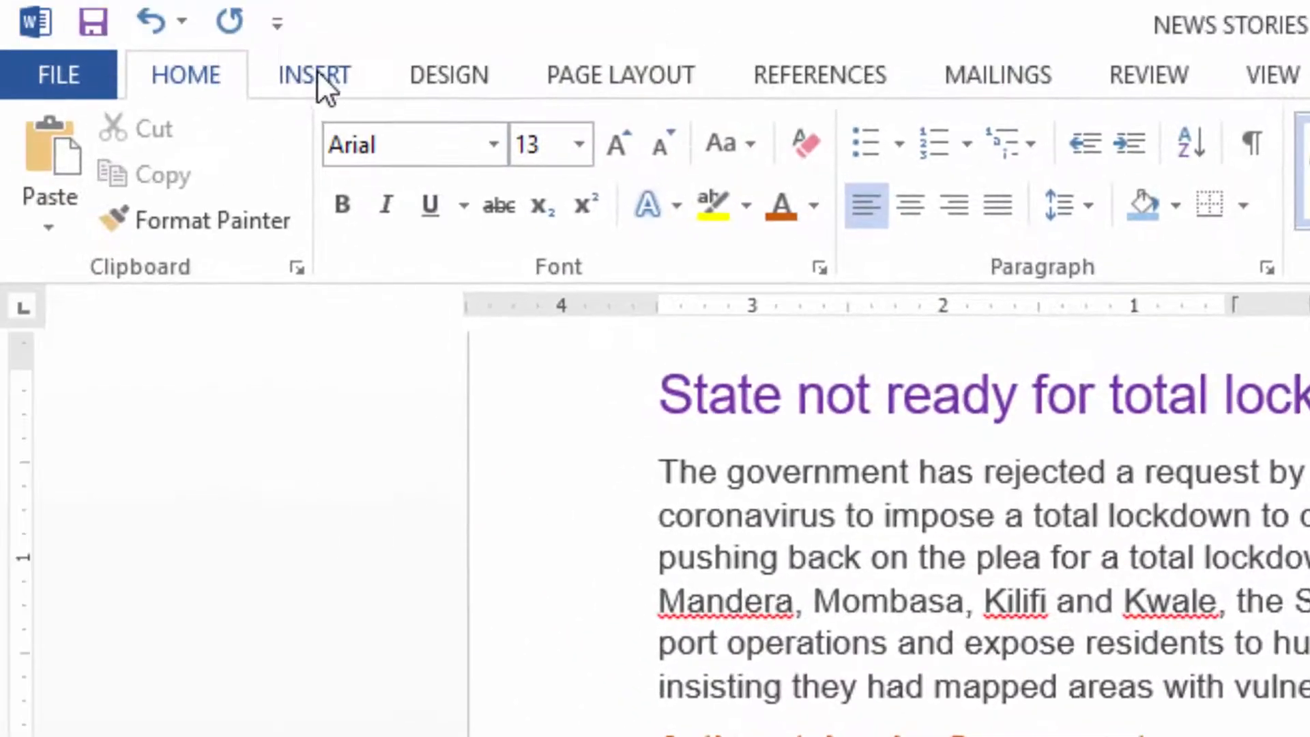
# Insert a table with two columns and four rows on the empty line in the first story's second column.
pyautogui.click(317, 70)
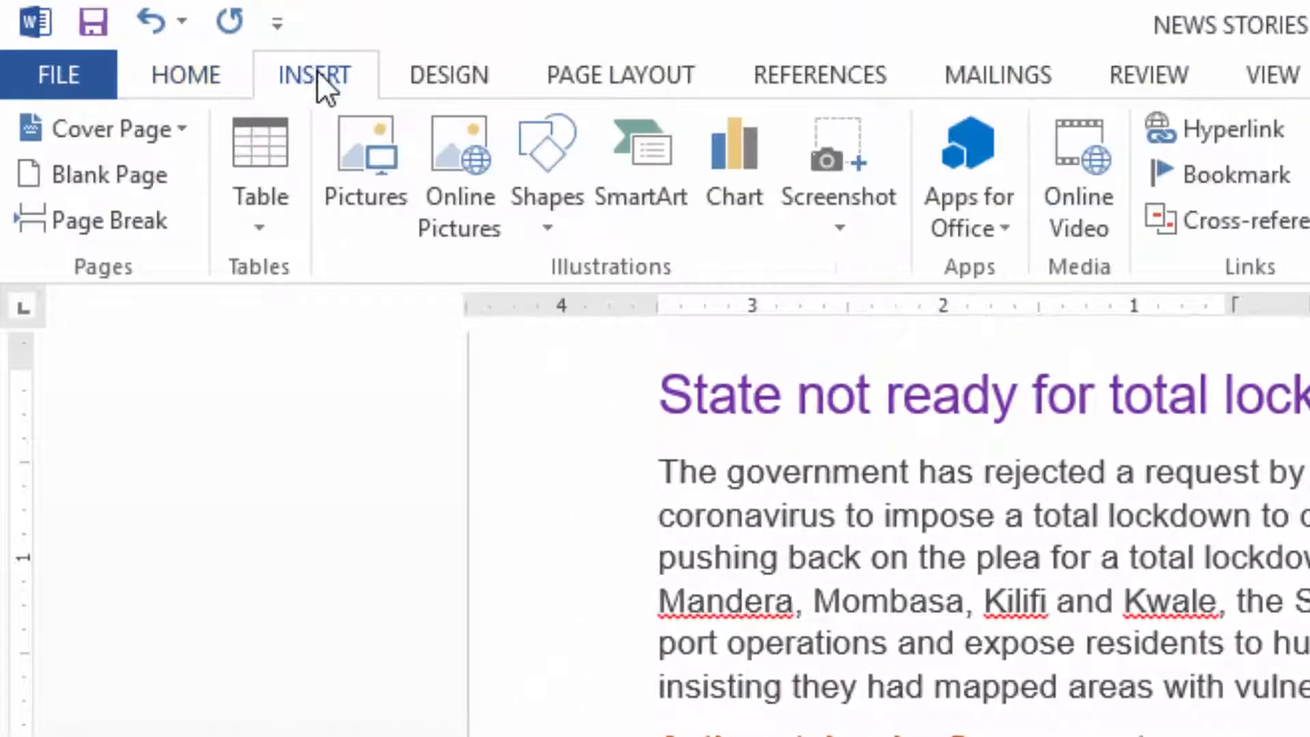
pyautogui.click(281, 229)
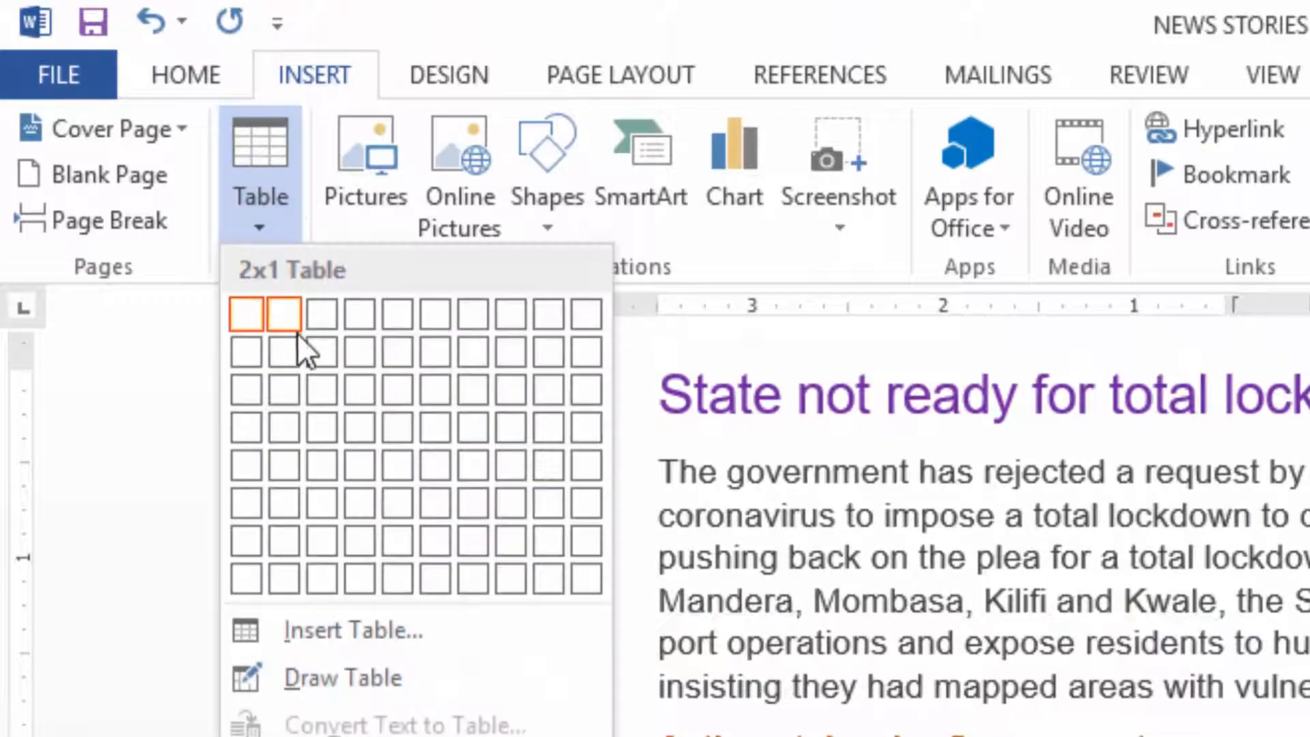
pyautogui.click(285, 416)
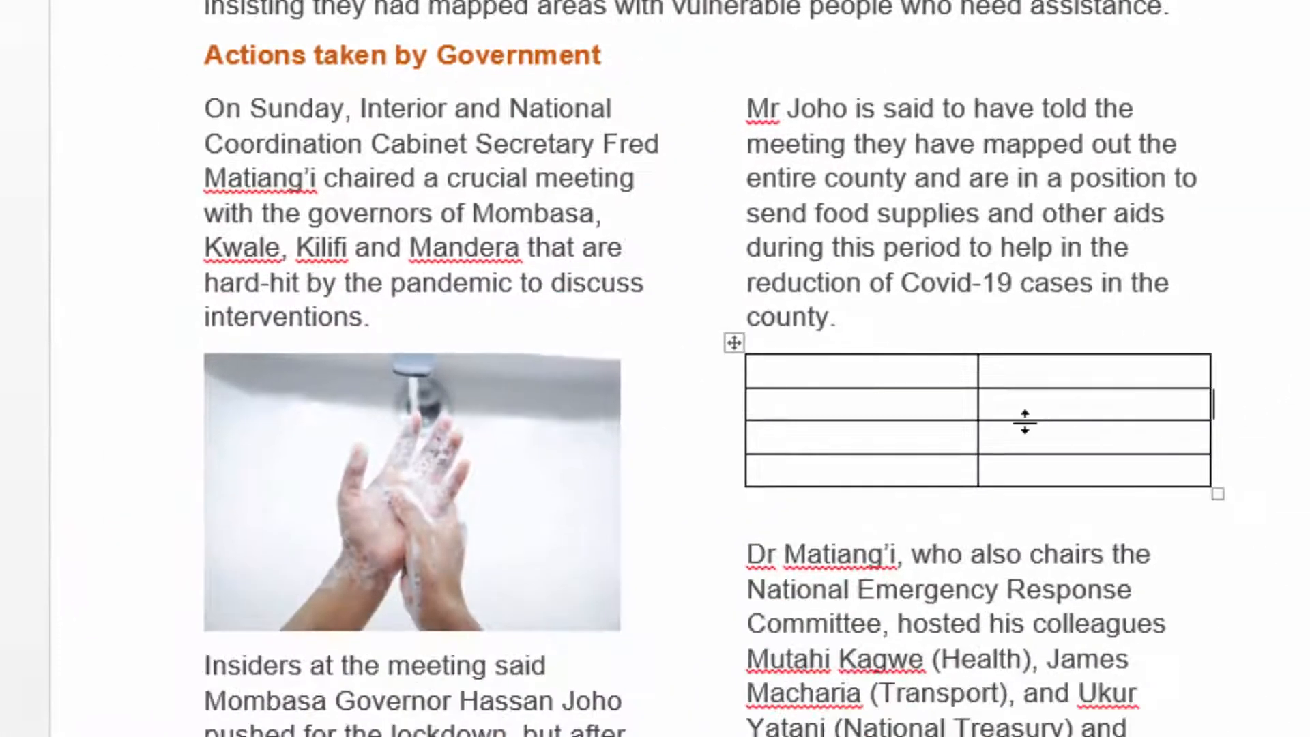
# Look through the pages of the three stories, comparing the first story's columns, picture and table with the single-column layout of the others.
pyautogui.scroll(-4, 1030, 421)
pyautogui.scroll(5, 1070, 325)
pyautogui.scroll(-5, 1056, 323)
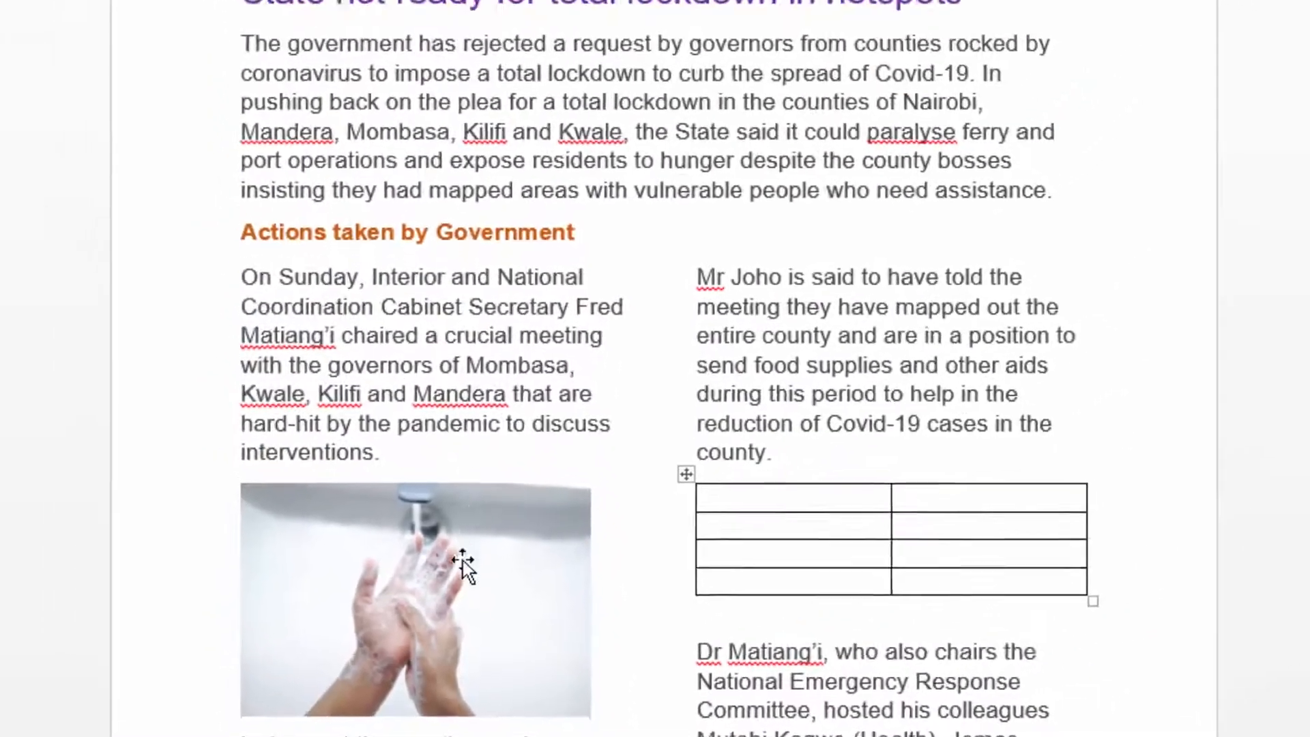
pyautogui.scroll(-4, 949, 462)
pyautogui.scroll(4, 736, 444)
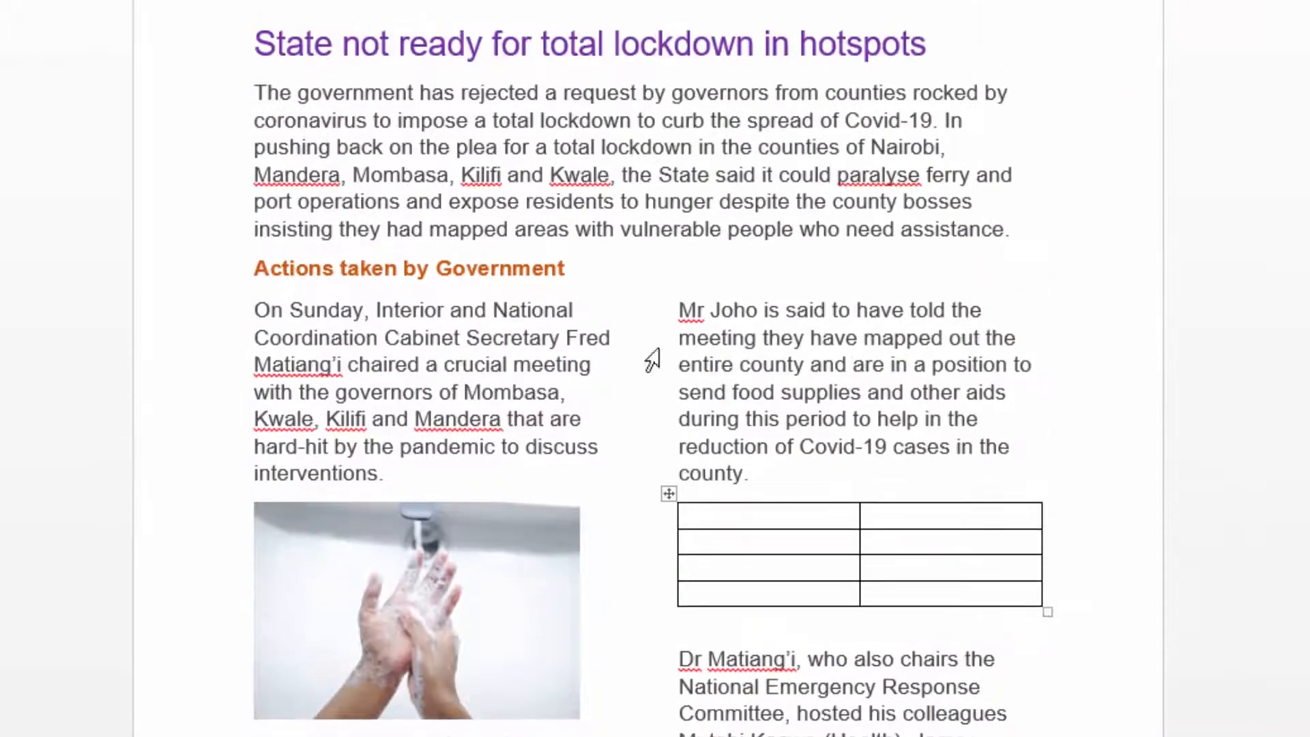
pyautogui.scroll(1, 468, 55)
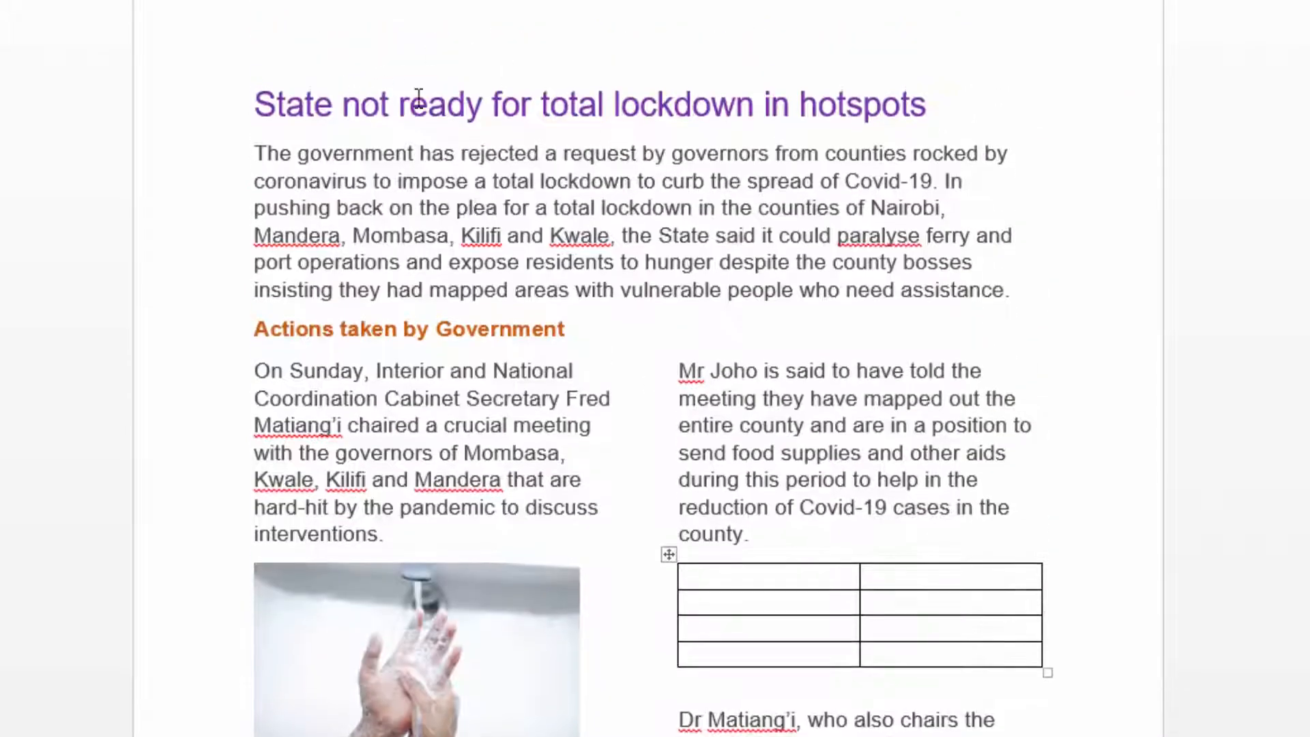
pyautogui.scroll(-18, 702, 266)
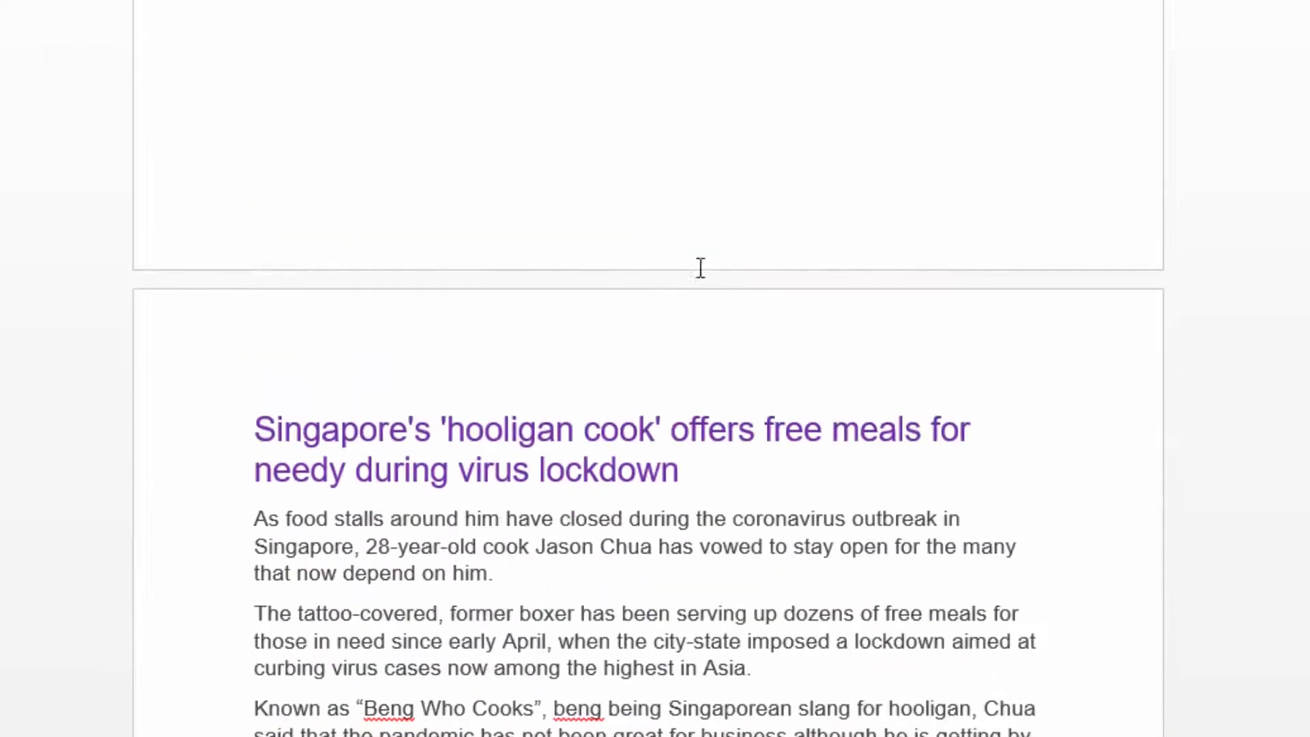
pyautogui.scroll(-5, 692, 262)
pyautogui.scroll(10, 690, 254)
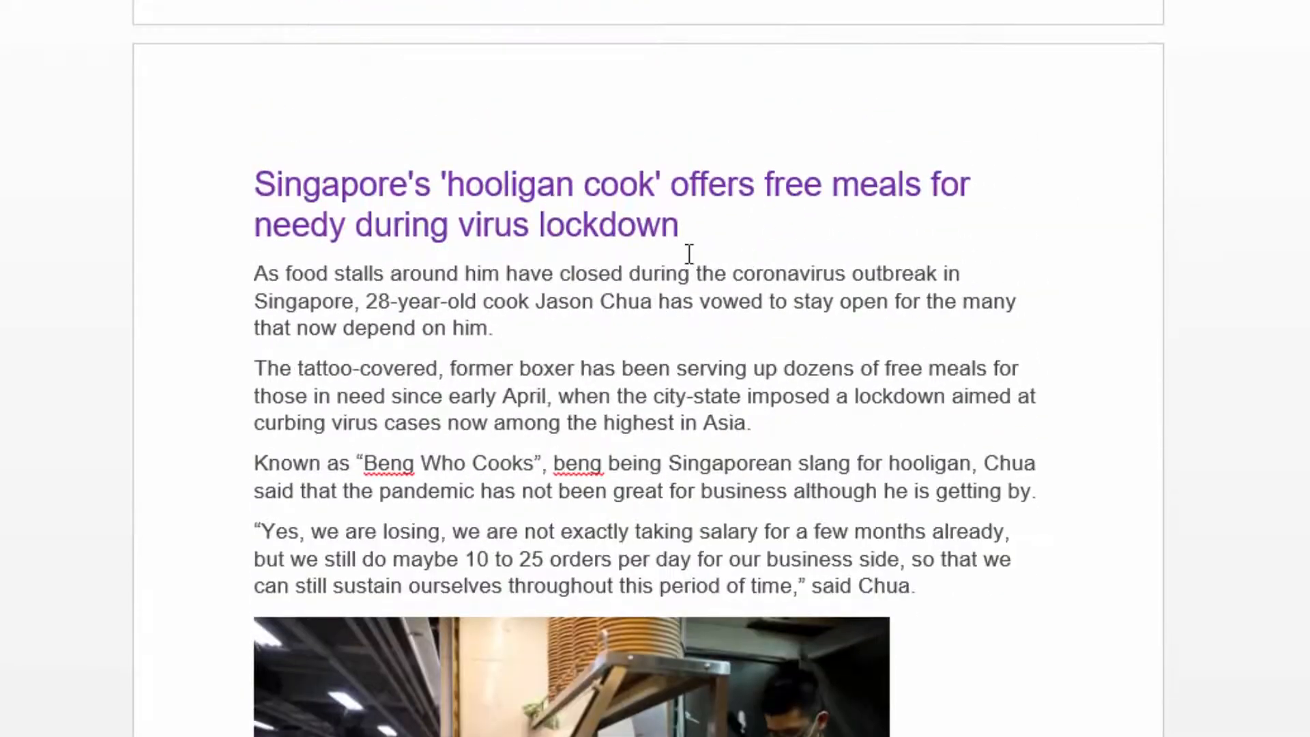
pyautogui.scroll(13, 689, 253)
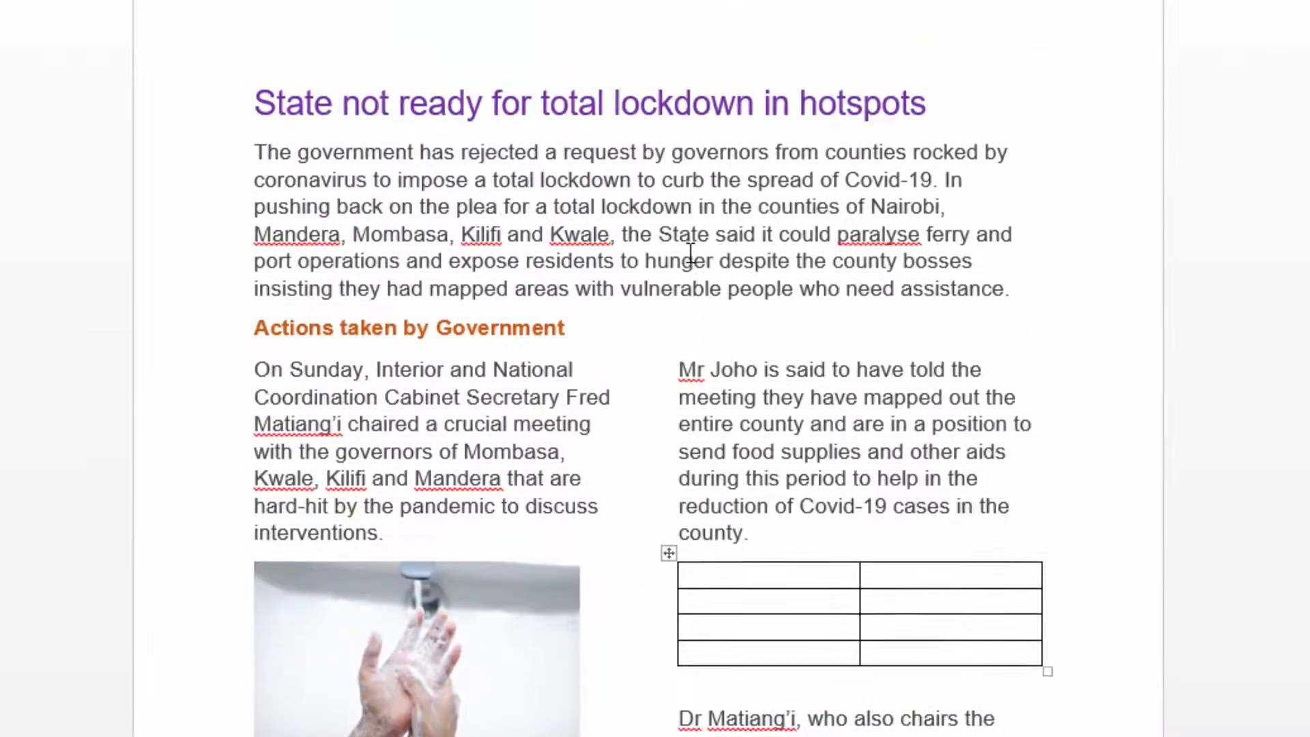
pyautogui.scroll(-20, 691, 256)
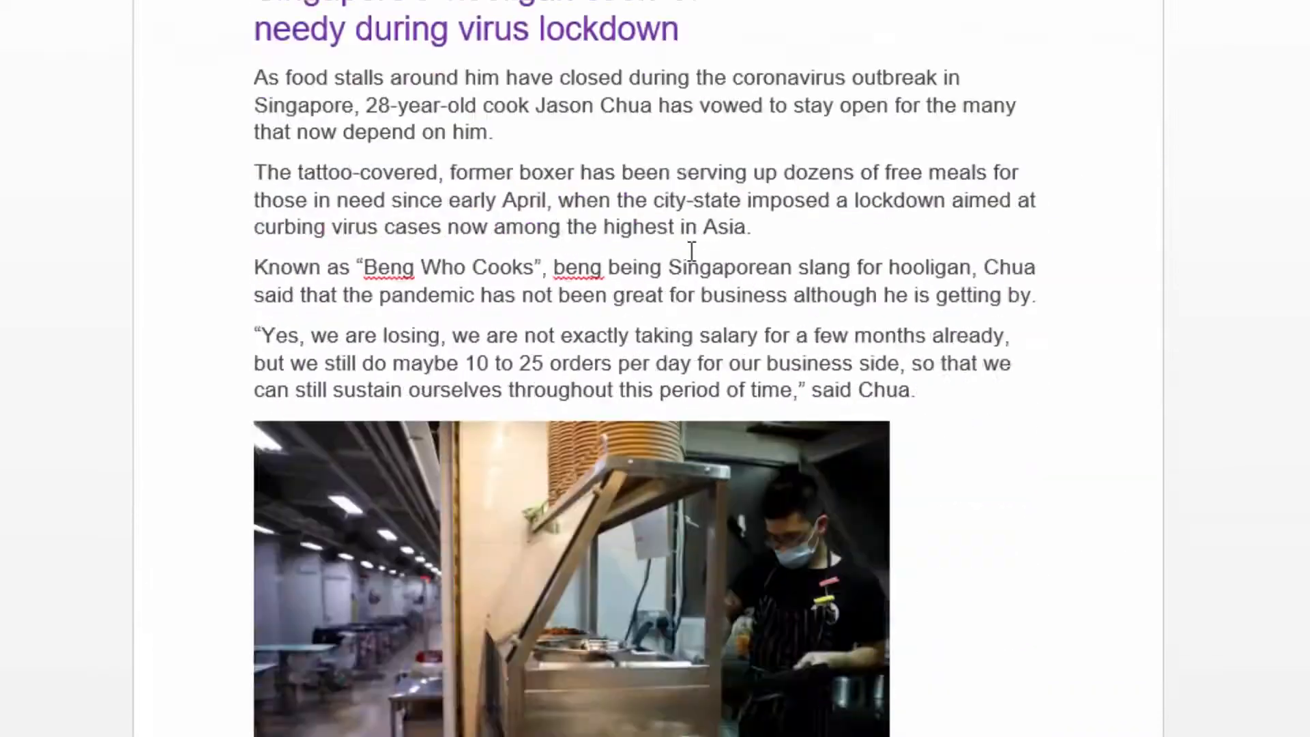
pyautogui.scroll(-17, 689, 250)
pyautogui.scroll(6, 691, 243)
pyautogui.scroll(6, 690, 244)
pyautogui.scroll(-8, 690, 244)
pyautogui.scroll(3, 689, 244)
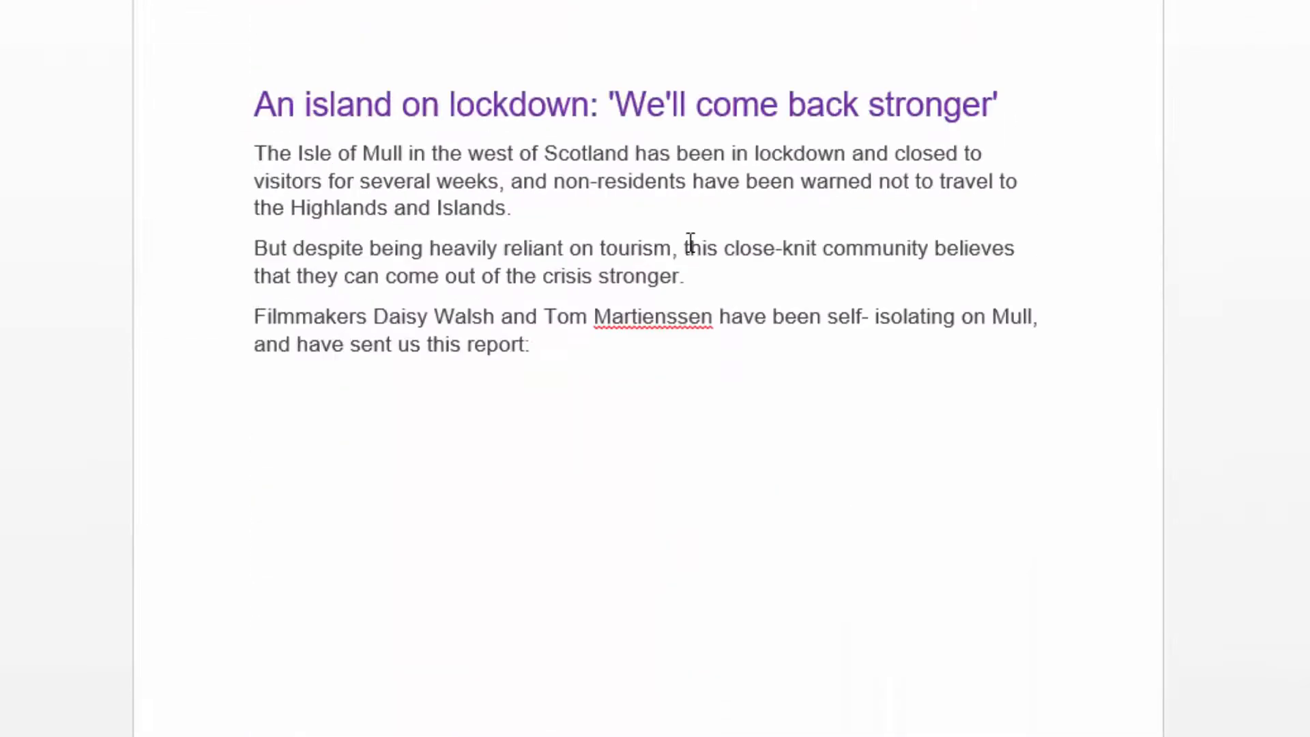
pyautogui.scroll(-3, 687, 243)
pyautogui.scroll(5, 585, 248)
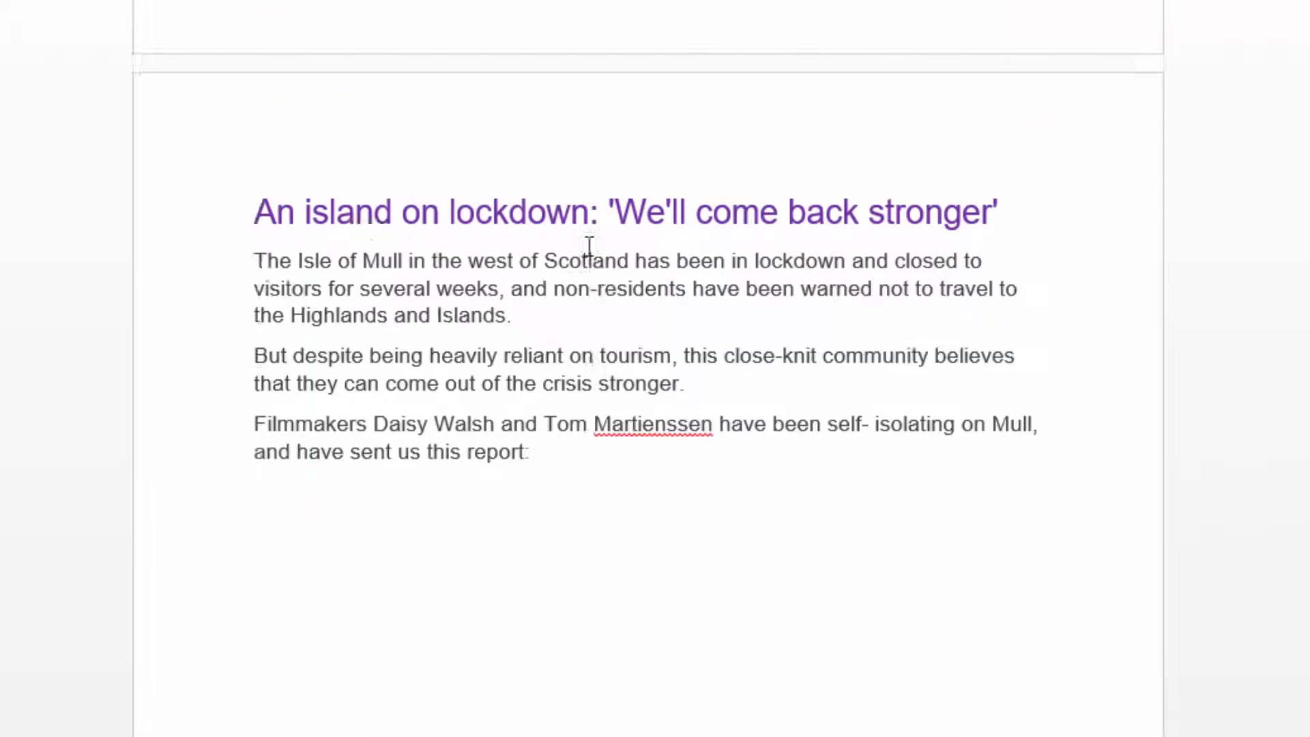
pyautogui.scroll(-7, 550, 242)
pyautogui.scroll(-2, 554, 242)
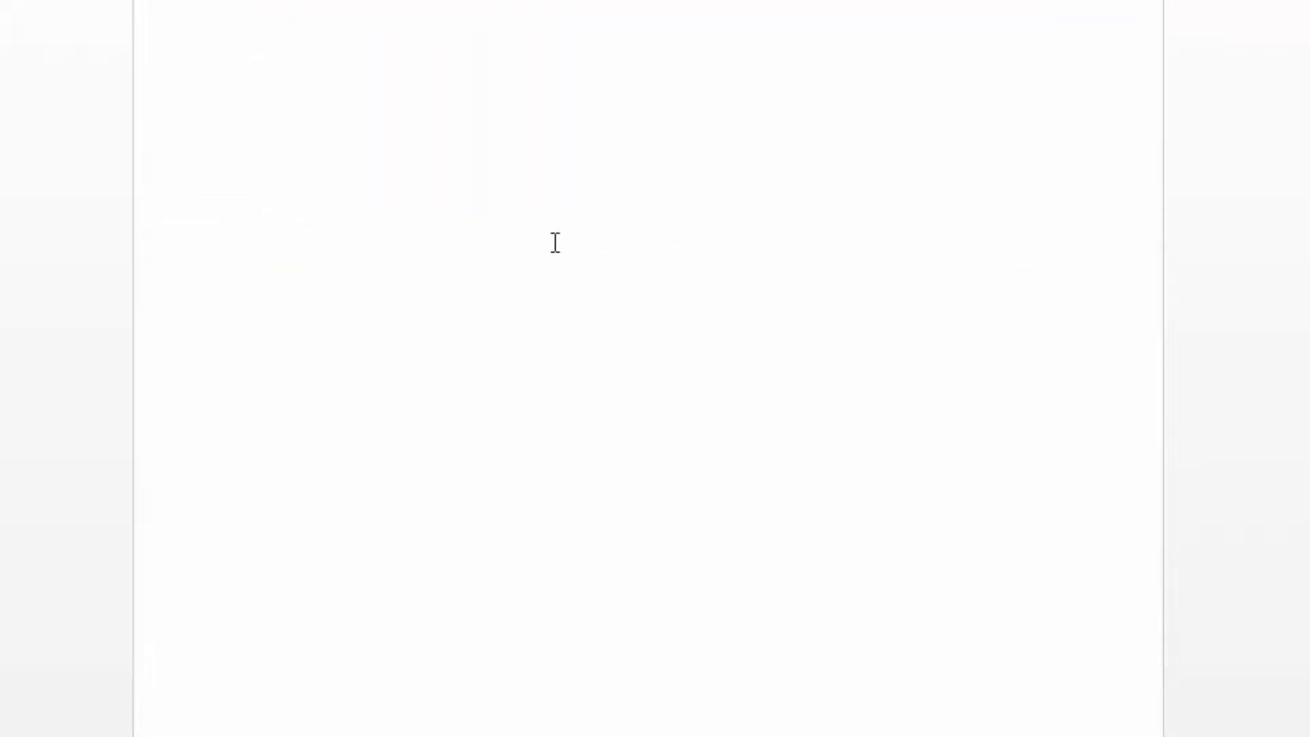
pyautogui.scroll(5, 556, 239)
pyautogui.scroll(-4, 567, 259)
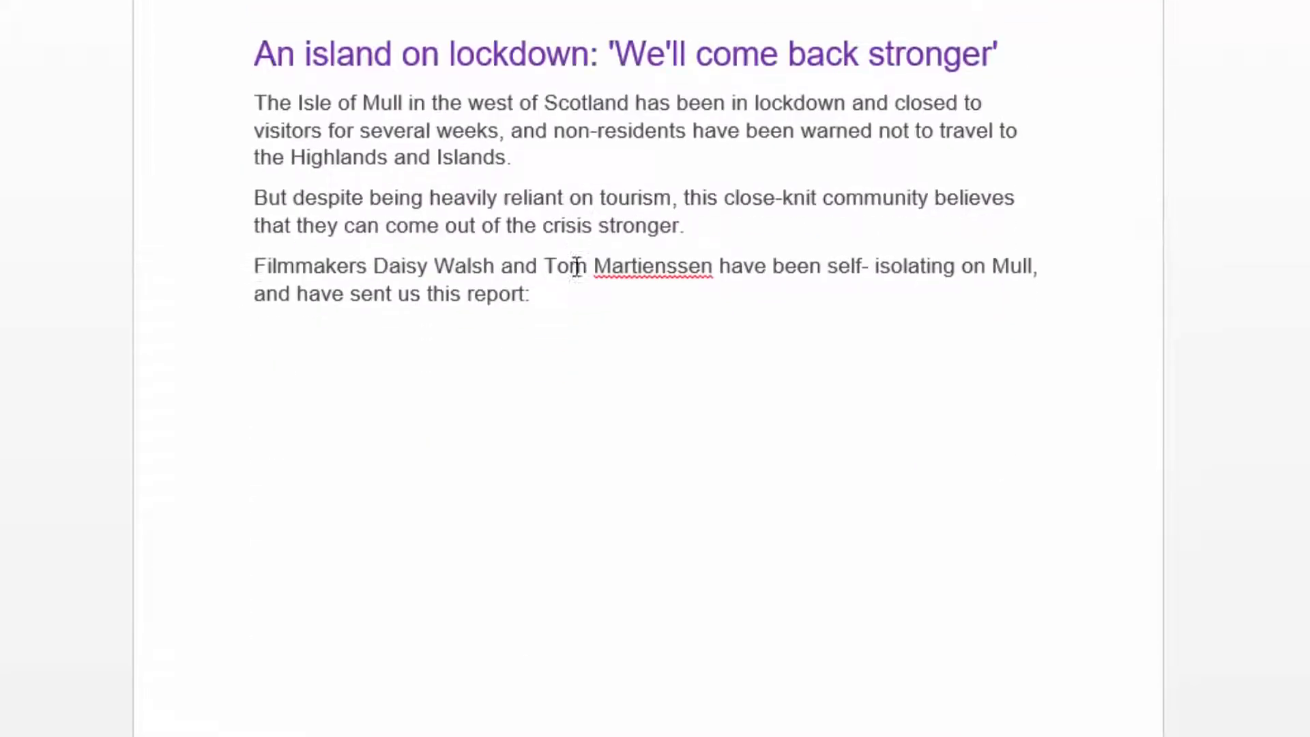
pyautogui.scroll(5, 597, 281)
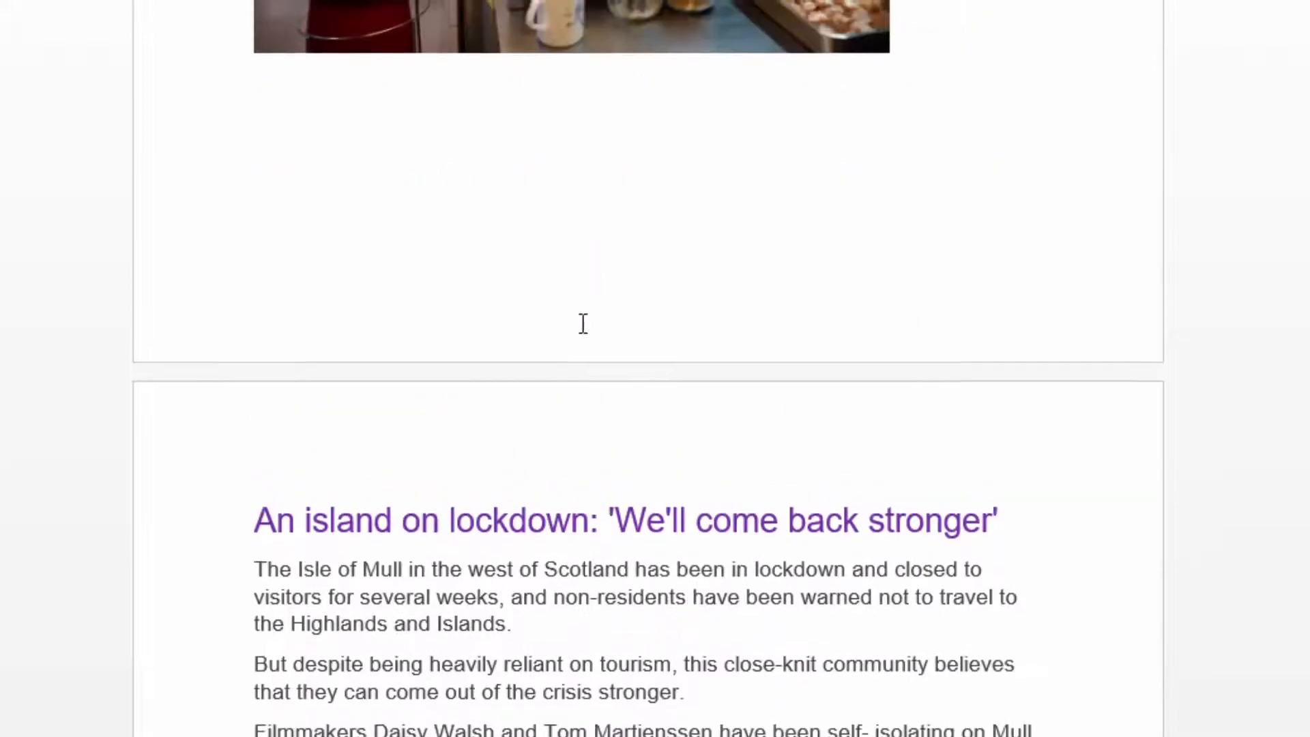
# Insert a Next Page section break after the island lockdown story so that a new section starts on a blank page.
pyautogui.scroll(-4, 582, 322)
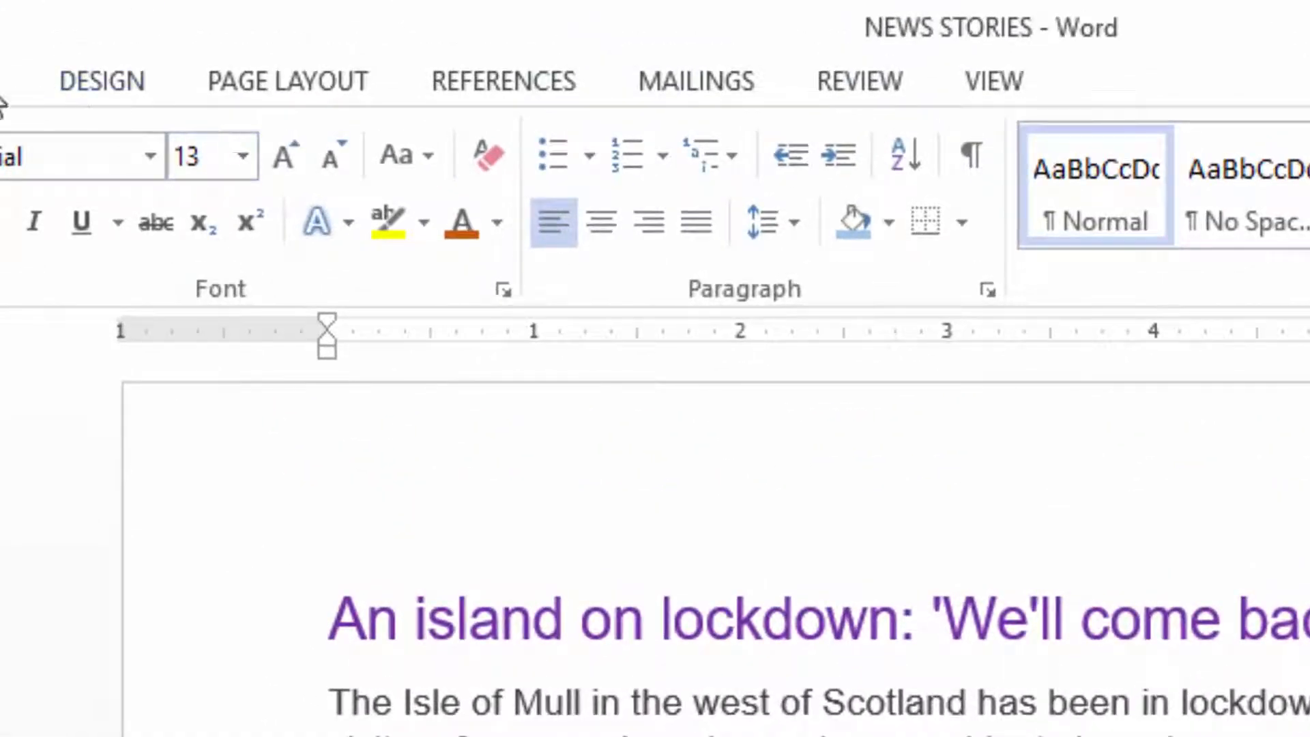
pyautogui.click(276, 82)
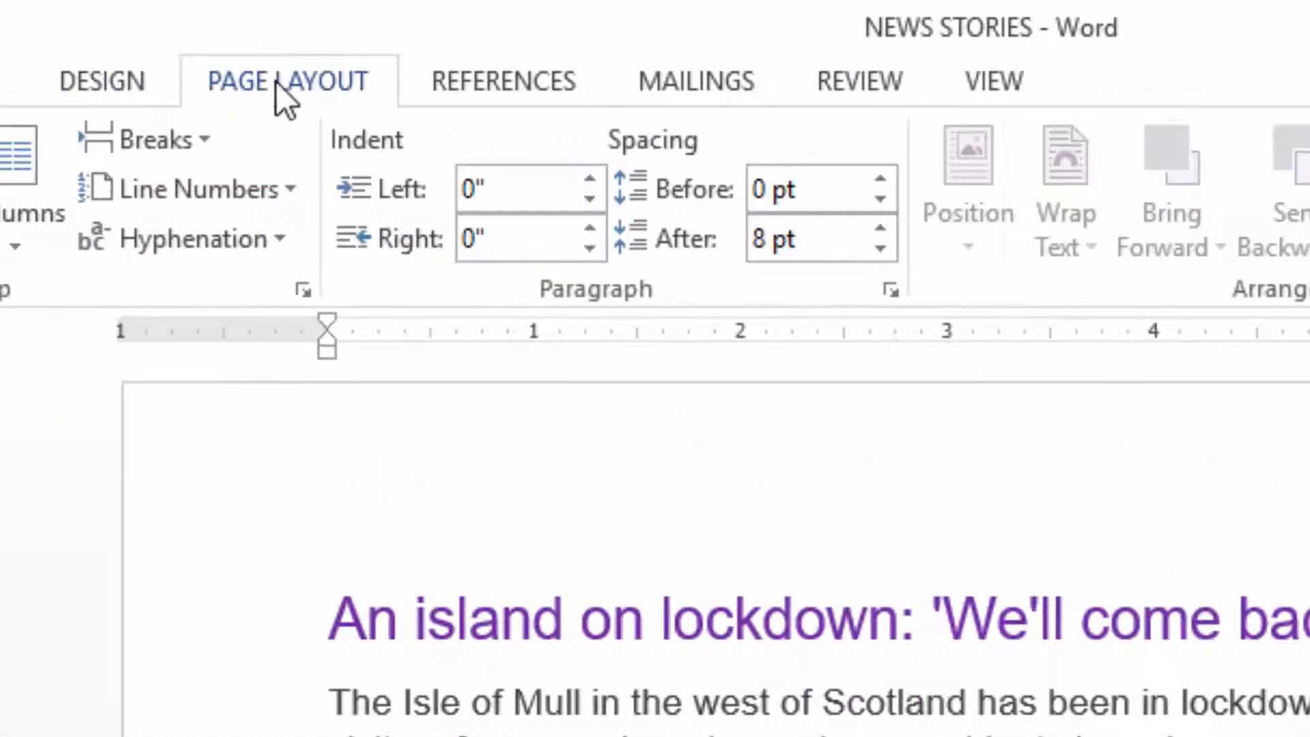
pyautogui.click(183, 140)
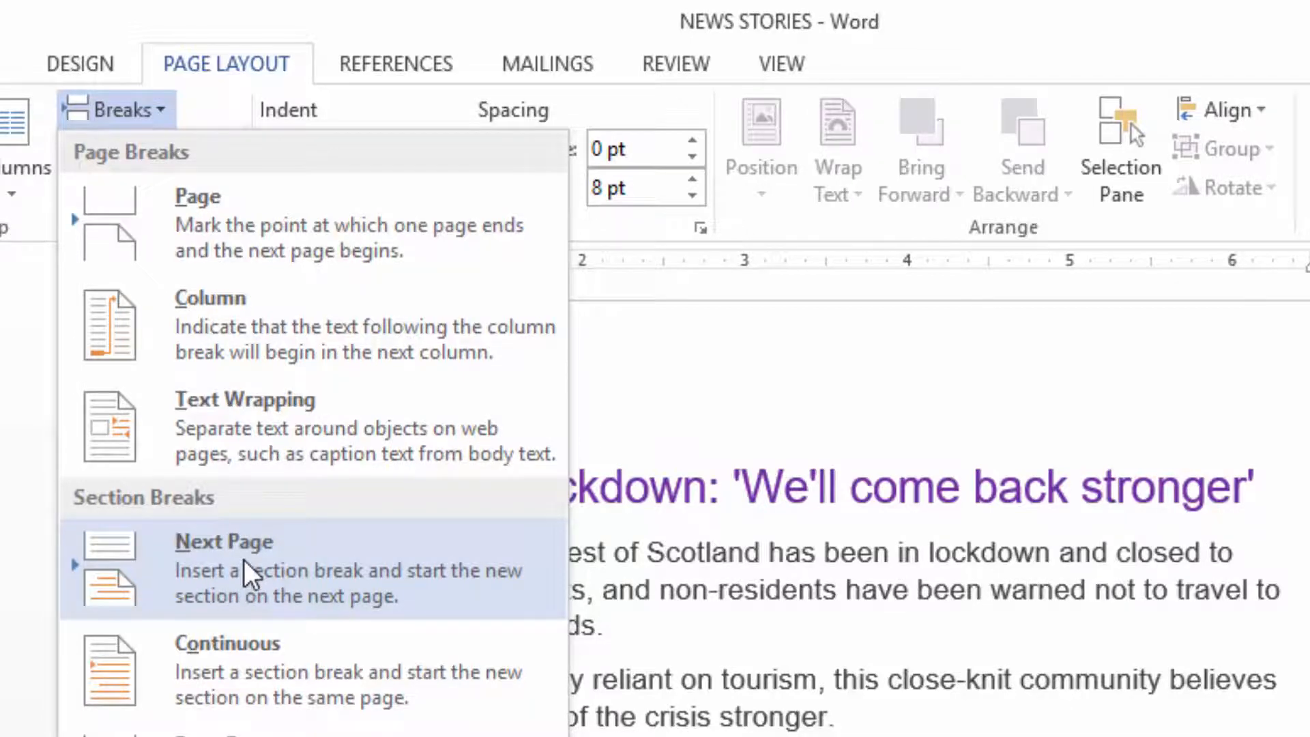
pyautogui.click(243, 559)
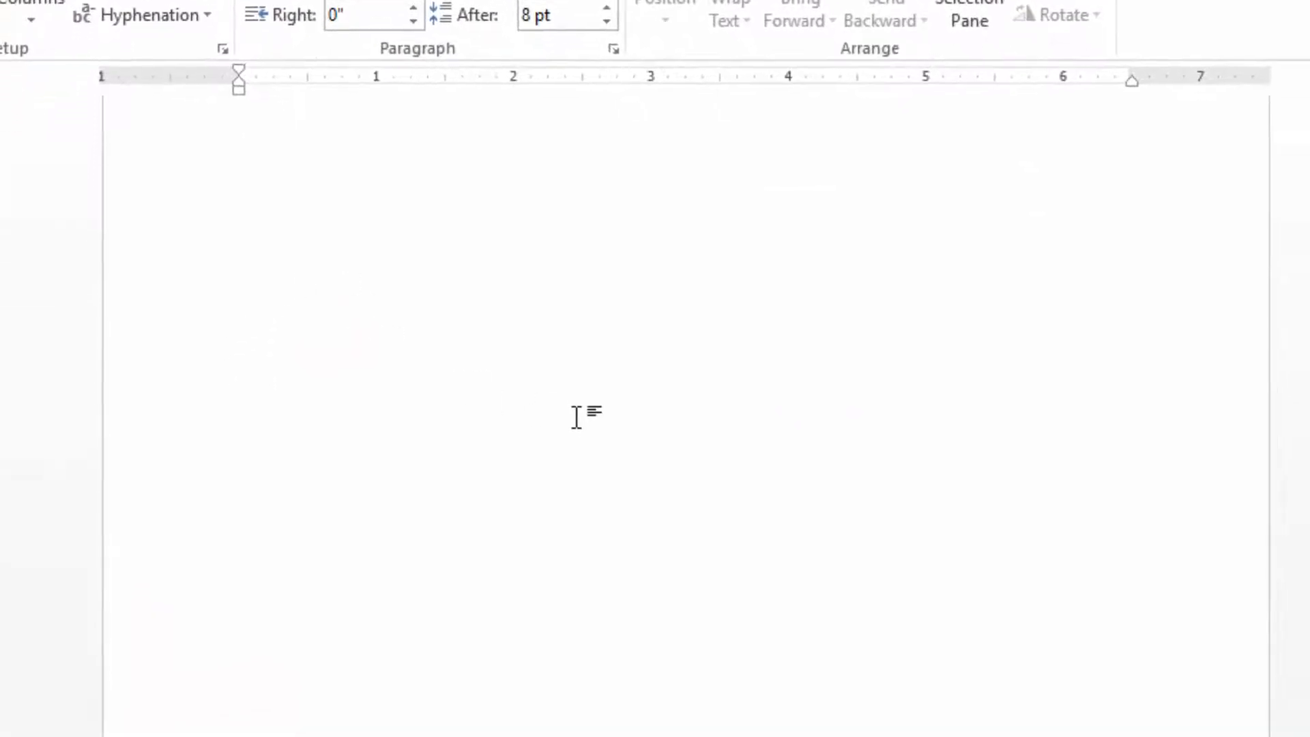
pyautogui.write("An island on lockdown: 'We'll come back stronger' The Isle of Mull in the west of Scotland has been in lockdown and closed to visitors for several weeks, and non-residents have been warned not to travel to the Highlands and Islands. But despite being heavily reliant on tourism, this close-knit community believes that they can come out of the crisis stronger. Filmmakers Daisy Walsh and Tom Martienssen have been self- isolating on Mull, and have sent us this report:")
pyautogui.scroll(-12, 560, 390)
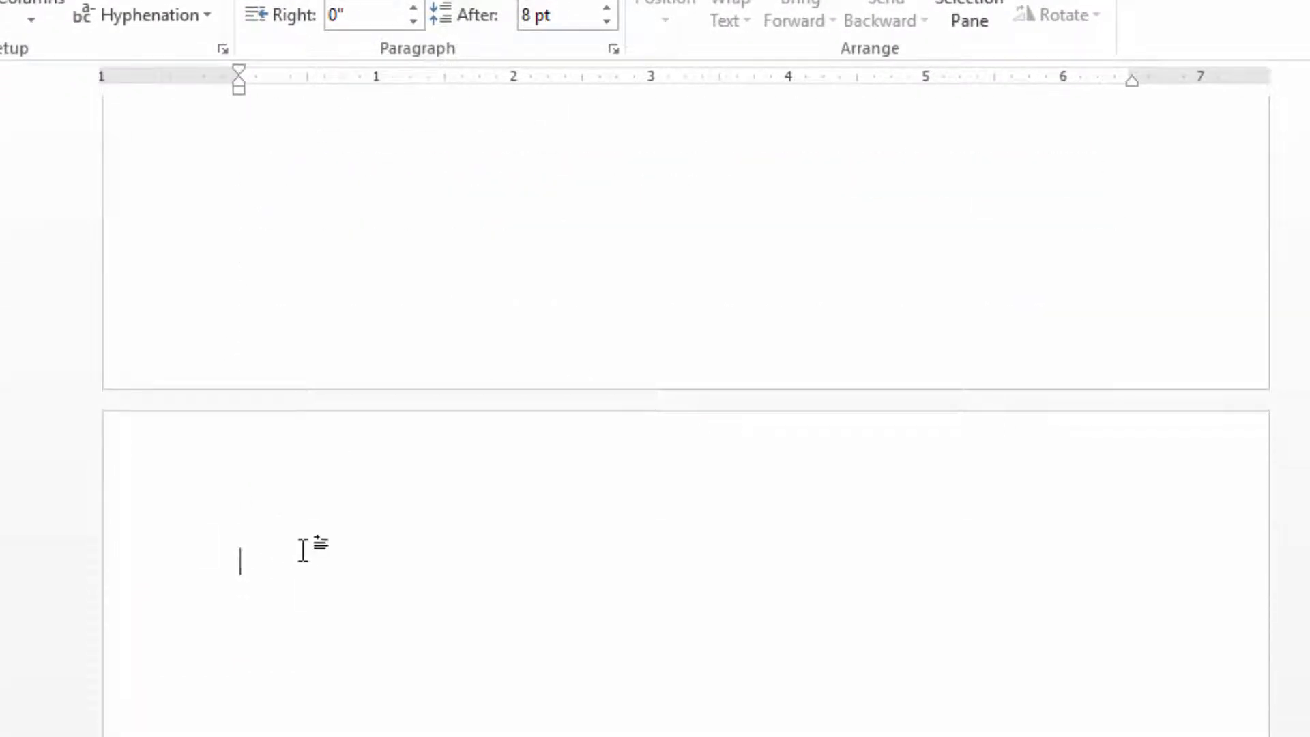
pyautogui.hotkey('ctrl', 'v')
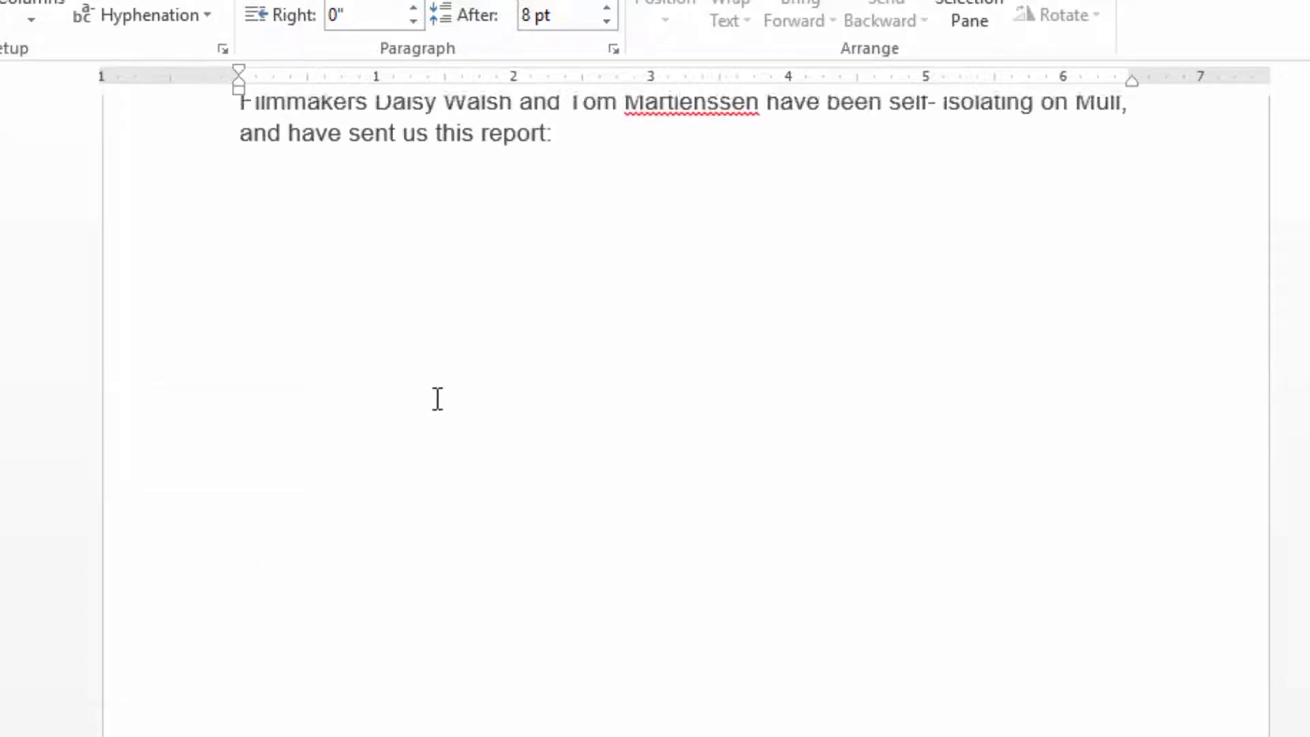
# Review the portrait pages from the first story through to the blank page of the new section.
pyautogui.scroll(20, 437, 399)
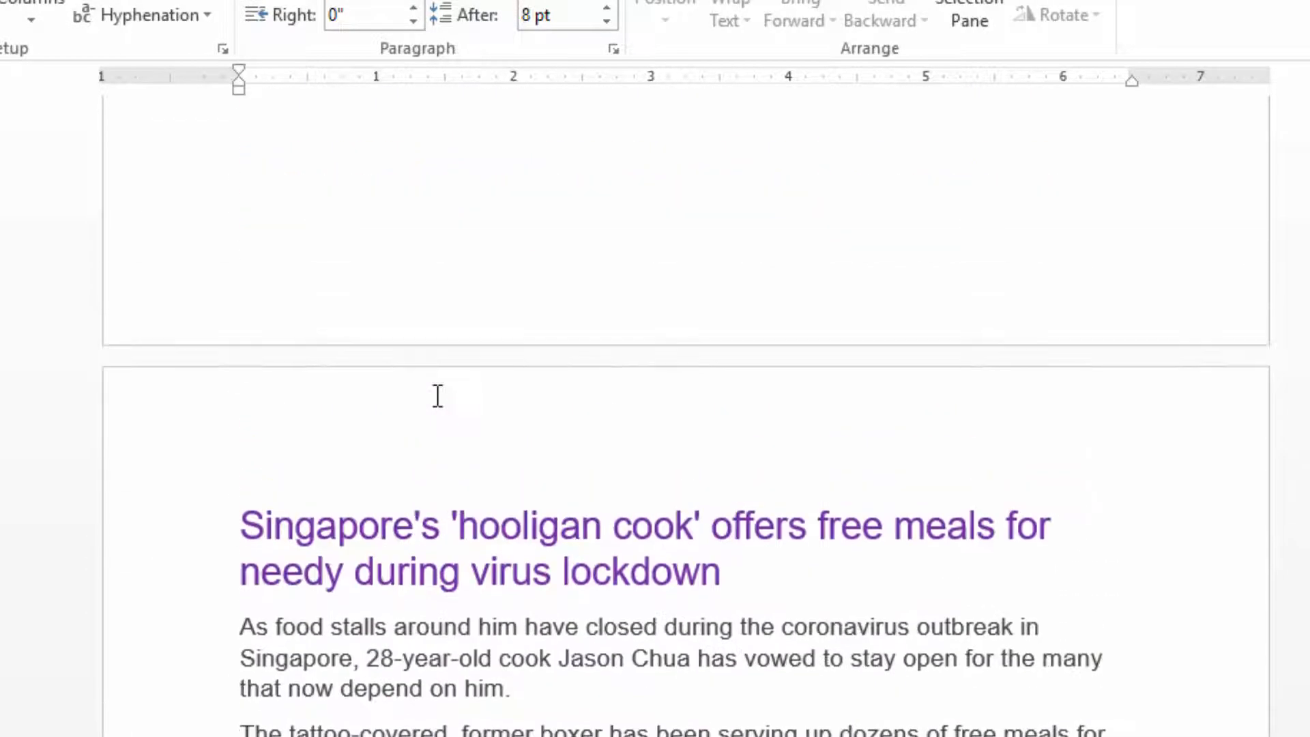
pyautogui.scroll(8, 437, 396)
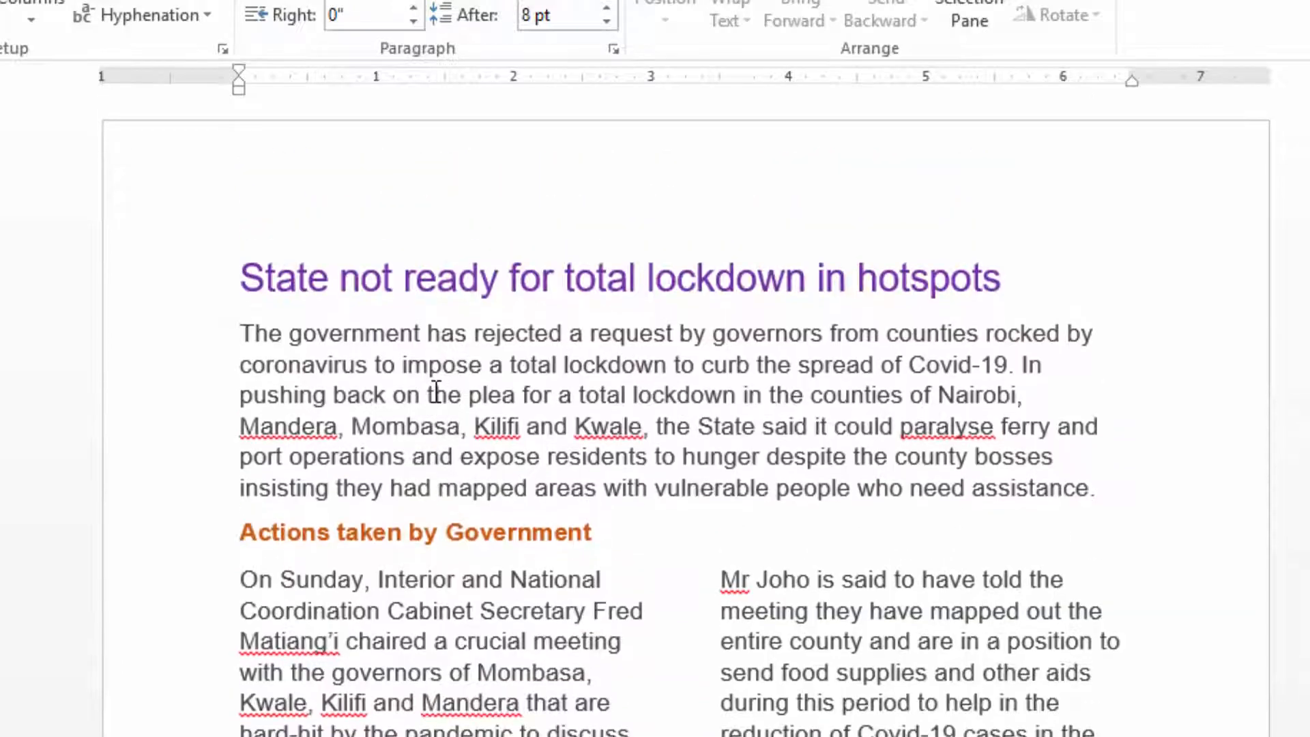
pyautogui.scroll(-12, 436, 392)
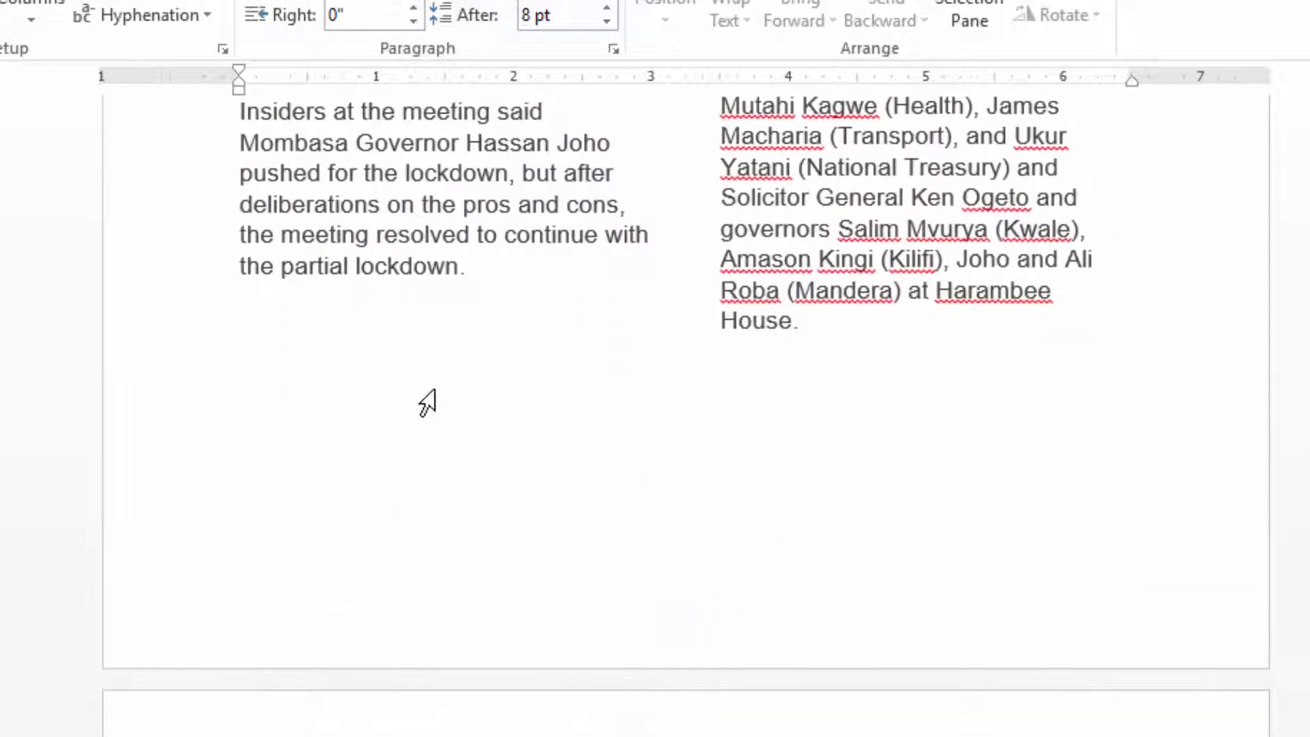
pyautogui.scroll(-5, 439, 390)
pyautogui.scroll(15, 437, 392)
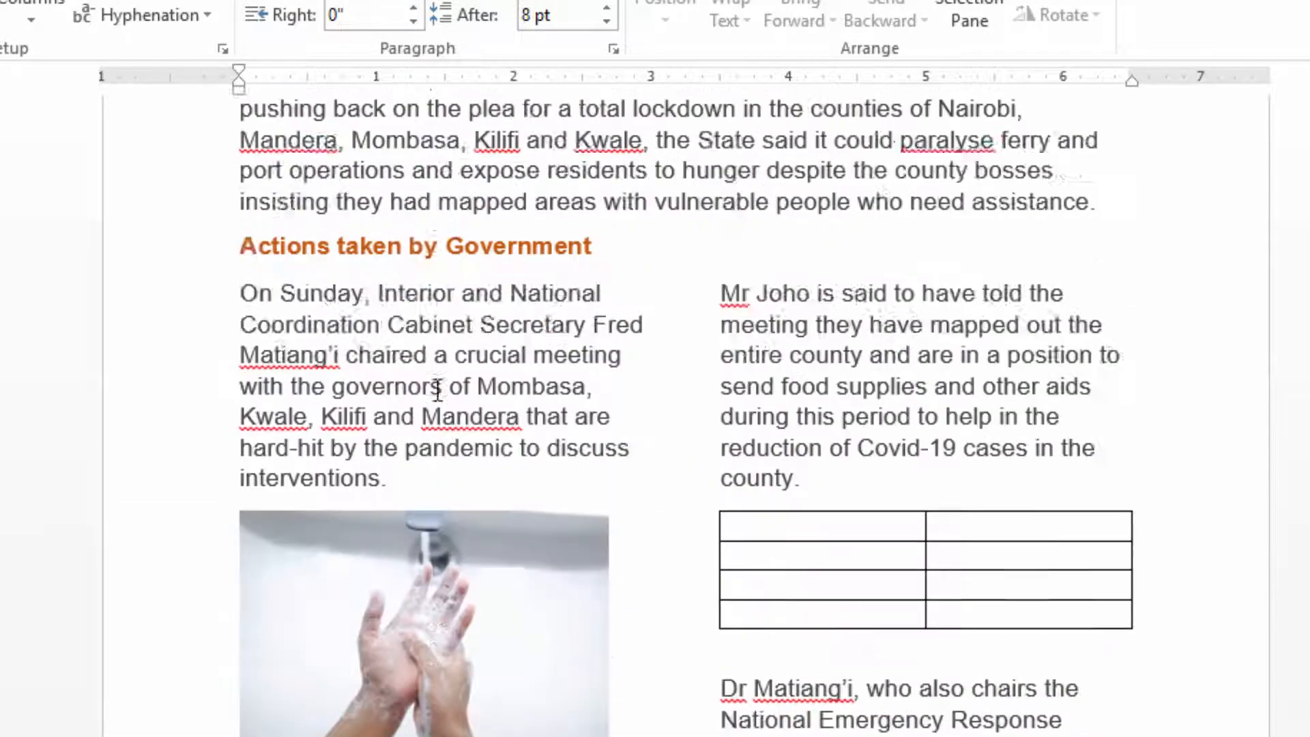
pyautogui.scroll(3, 437, 392)
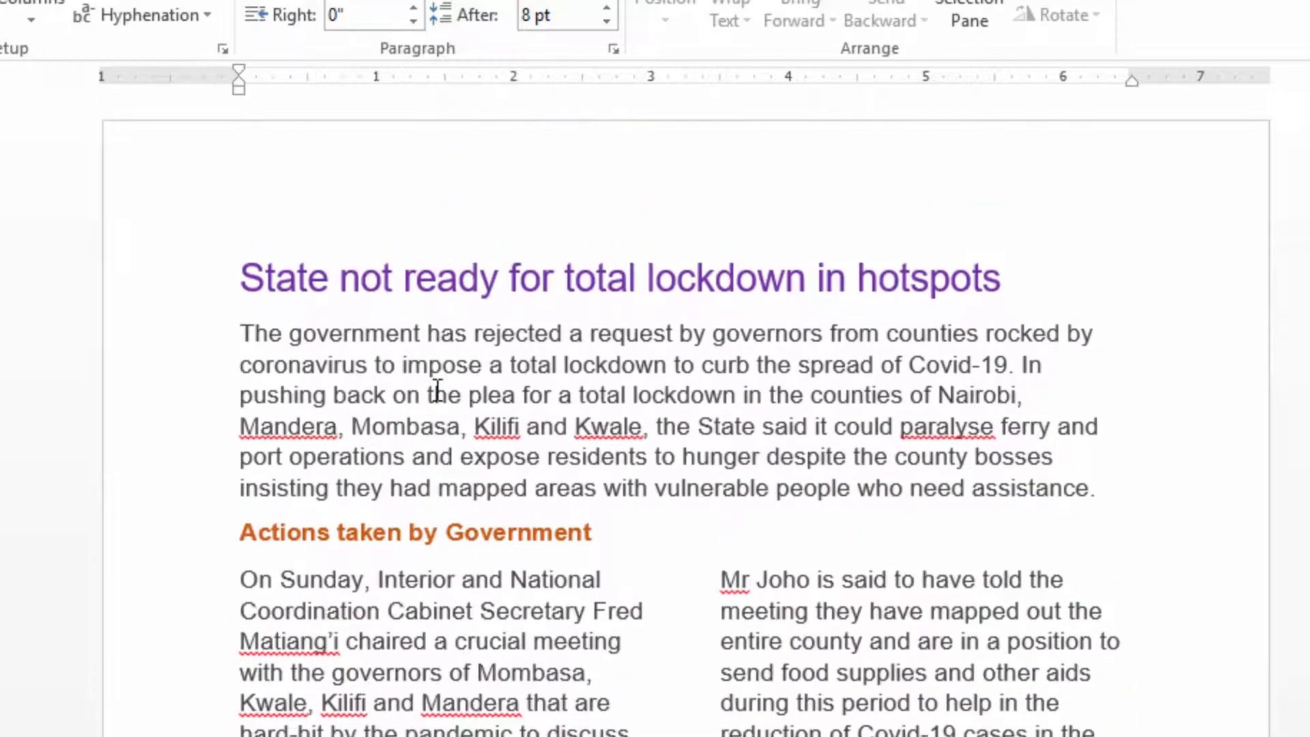
pyautogui.scroll(-15, 437, 393)
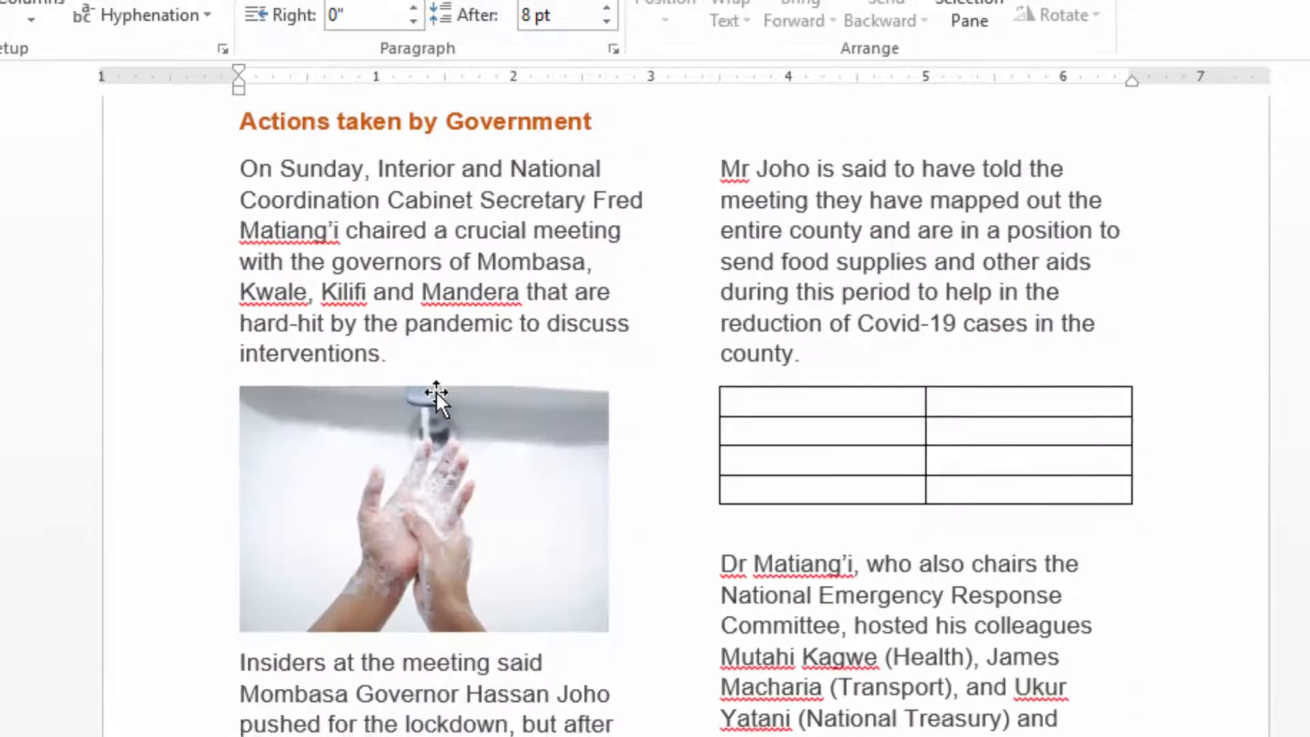
pyautogui.scroll(-12, 440, 386)
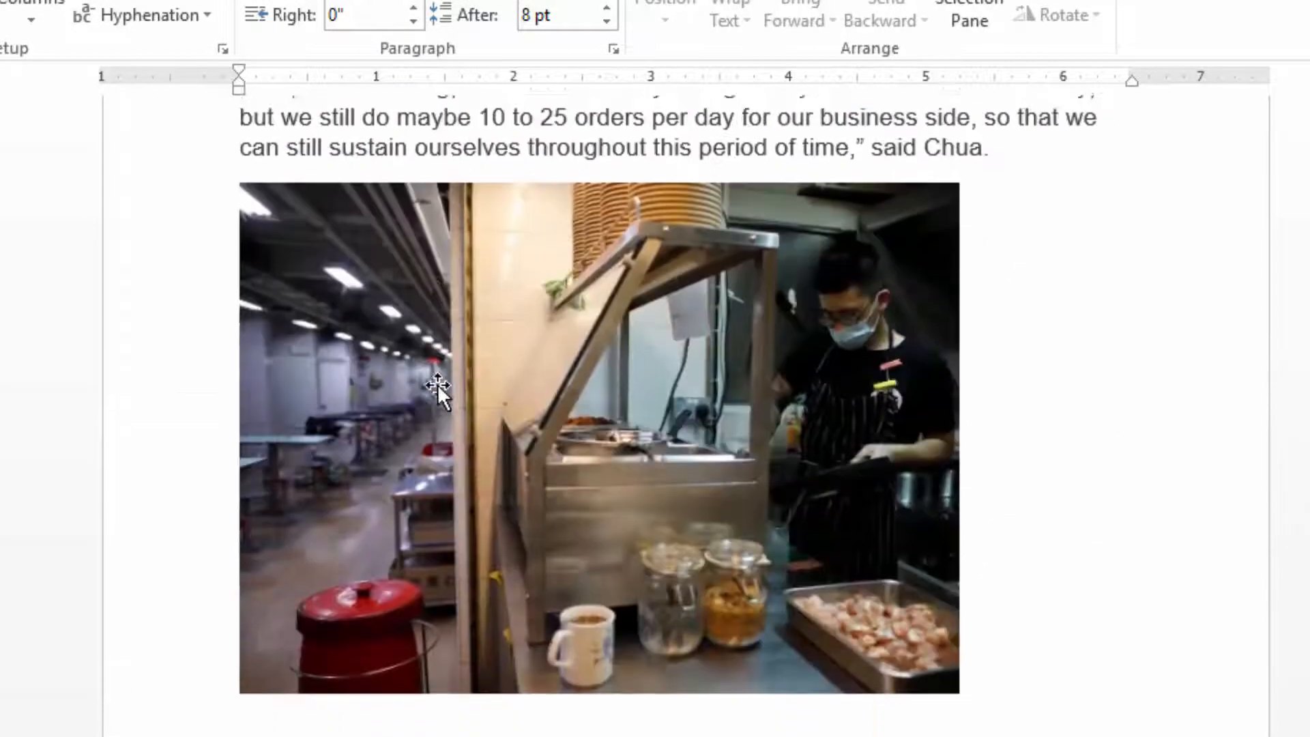
pyautogui.scroll(-10, 437, 385)
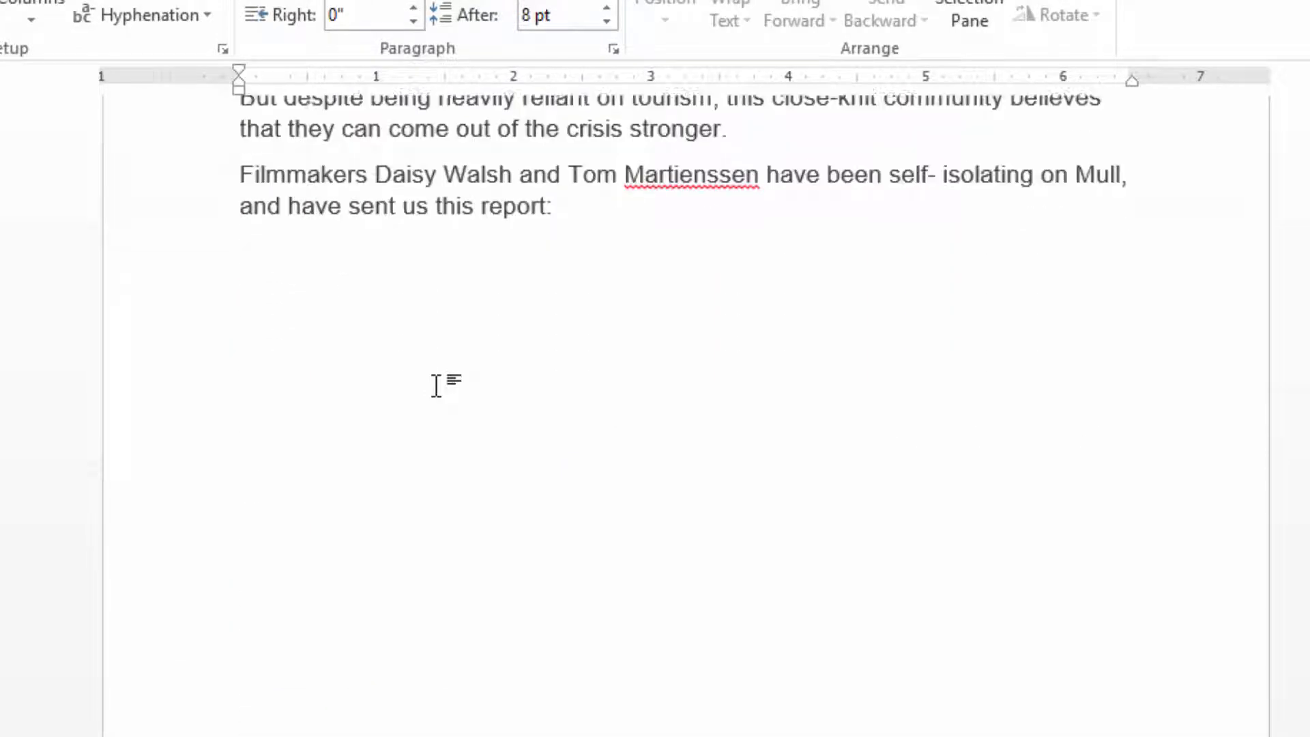
pyautogui.scroll(3, 357, 509)
pyautogui.scroll(3, 361, 492)
pyautogui.scroll(-3, 365, 491)
pyautogui.scroll(-3, 355, 497)
pyautogui.scroll(3, 298, 522)
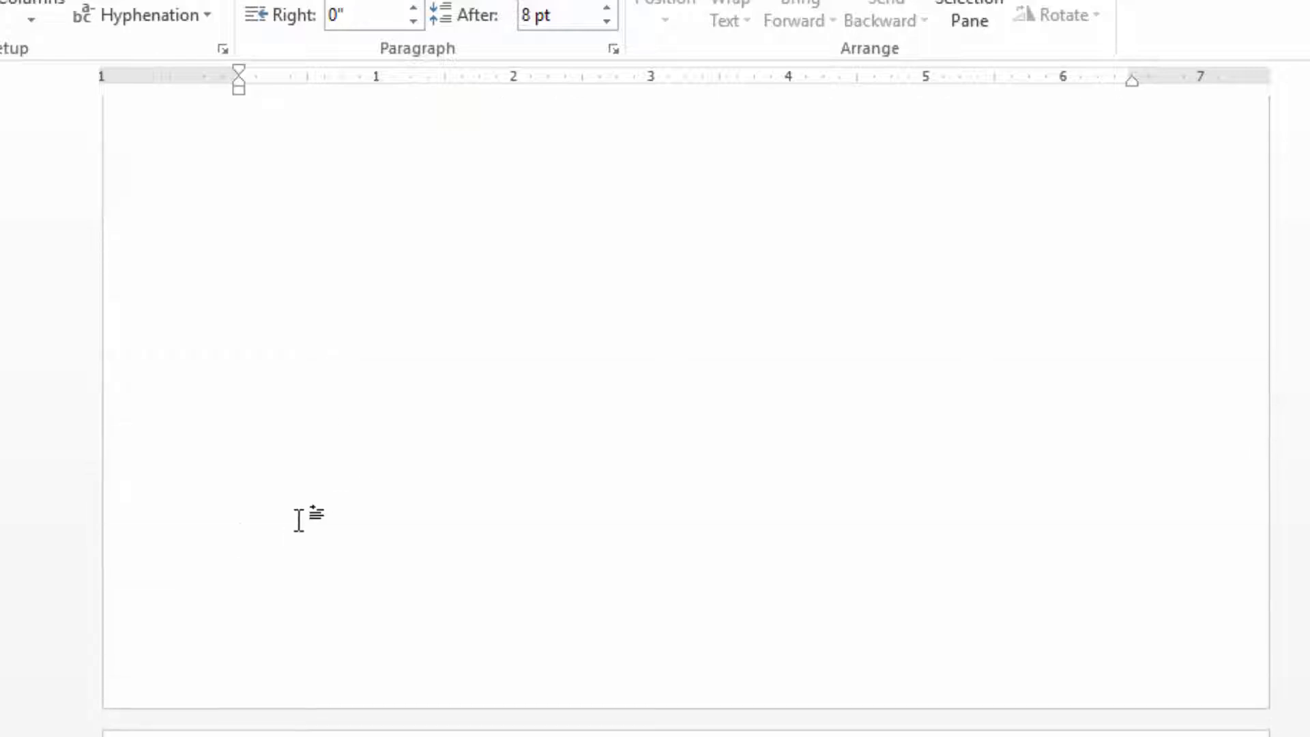
pyautogui.scroll(5, 299, 520)
pyautogui.scroll(-6, 300, 516)
pyautogui.scroll(-3, 300, 513)
pyautogui.scroll(-3, 294, 574)
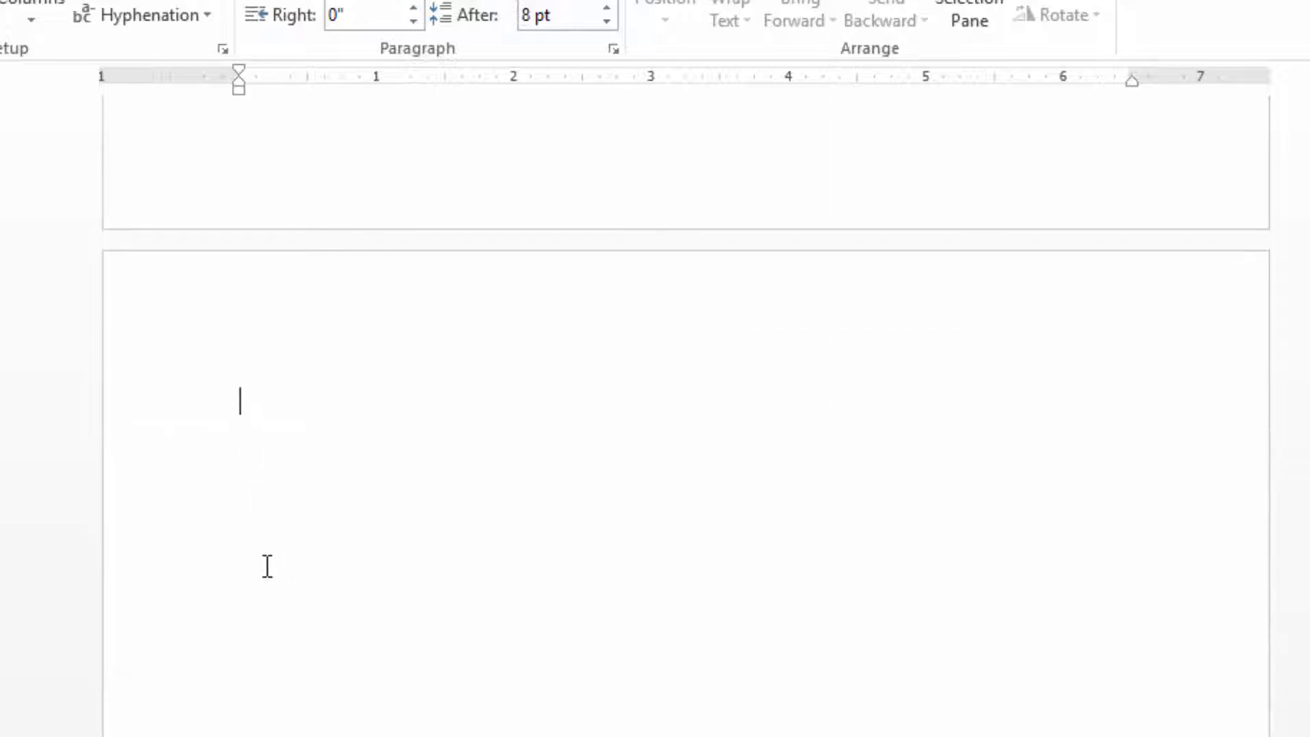
# Set the page orientation of the new blank section after the island lockdown story to Landscape.
pyautogui.scroll(3, 330, 485)
pyautogui.scroll(-3, 327, 483)
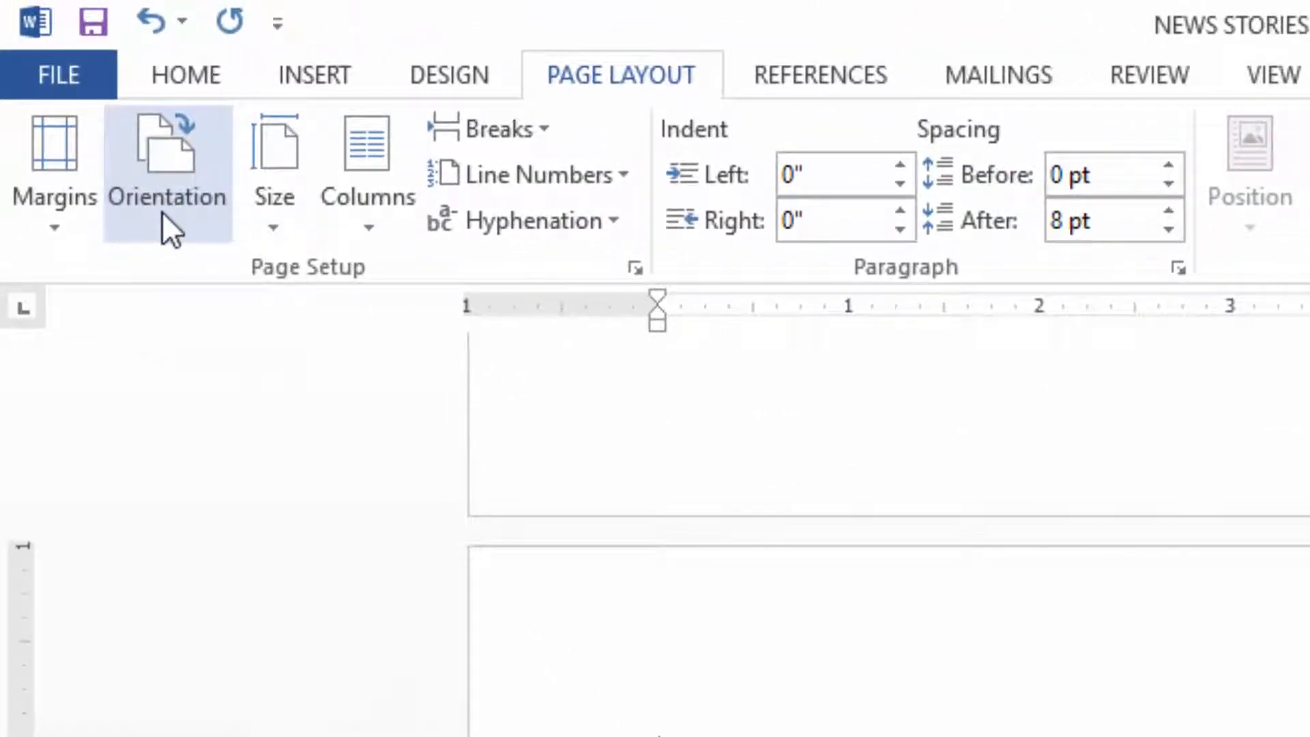
pyautogui.click(162, 212)
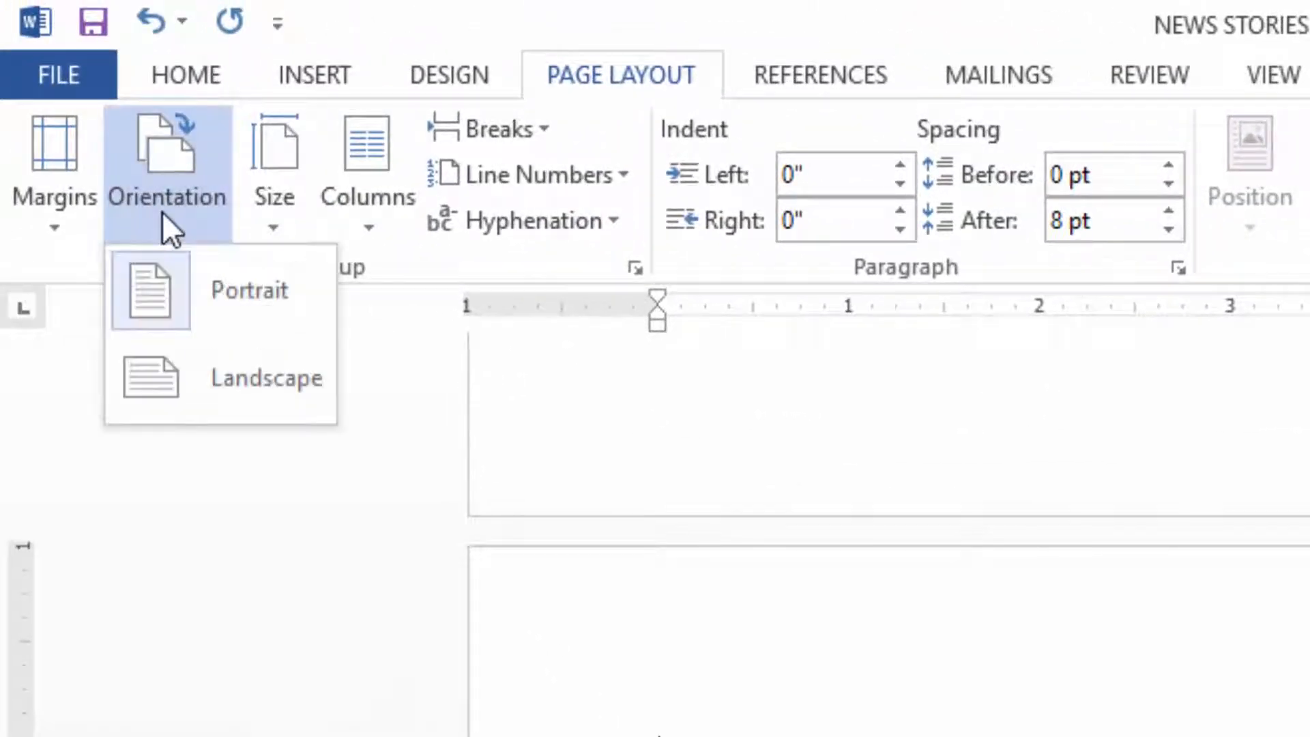
pyautogui.click(194, 396)
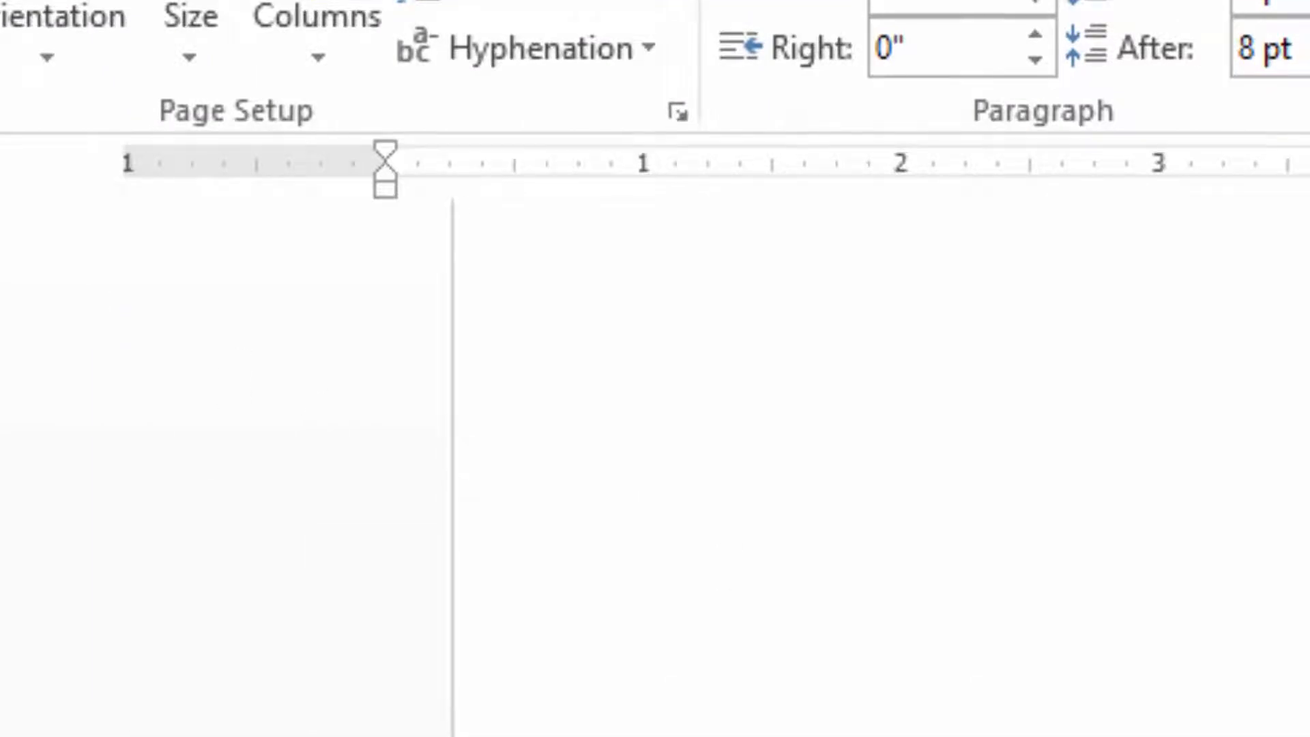
pyautogui.scroll(8, 437, 477)
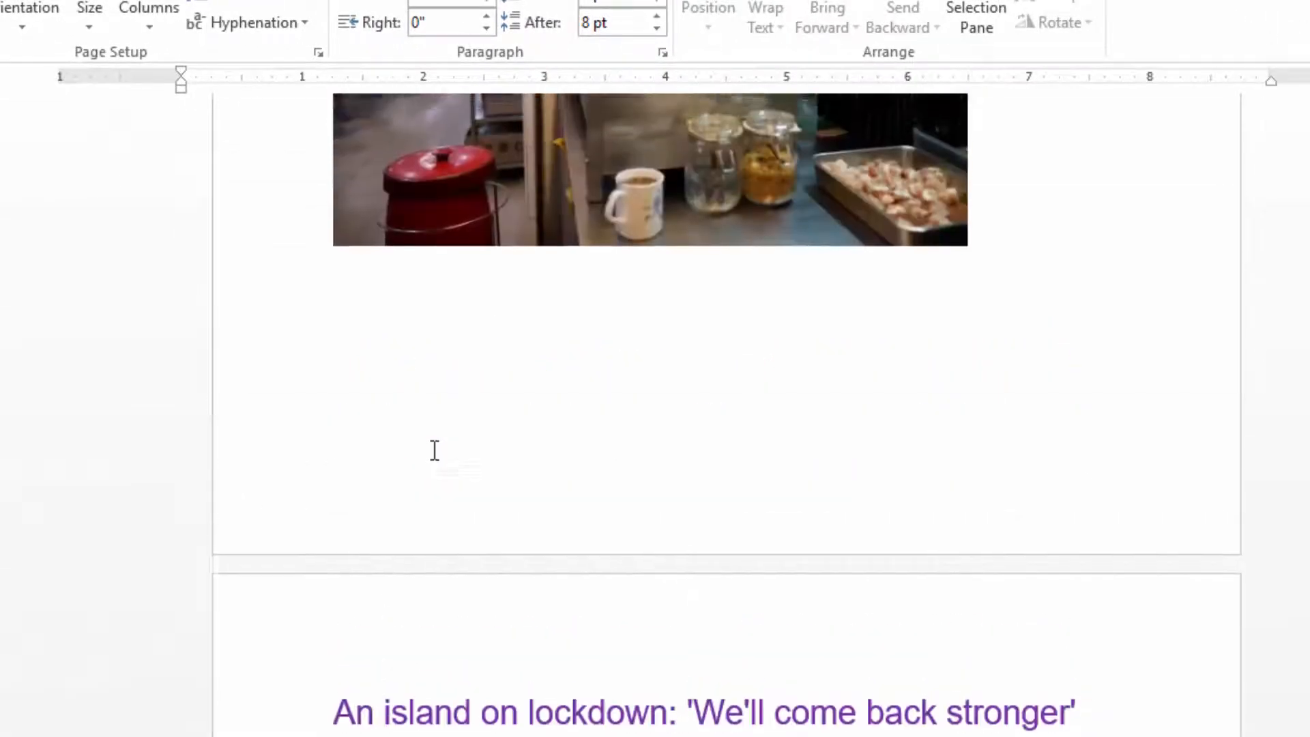
# Head the new landscape page with the word Map and colour it orange.
pyautogui.scroll(15, 434, 451)
pyautogui.scroll(-4, 434, 447)
pyautogui.scroll(-20, 444, 450)
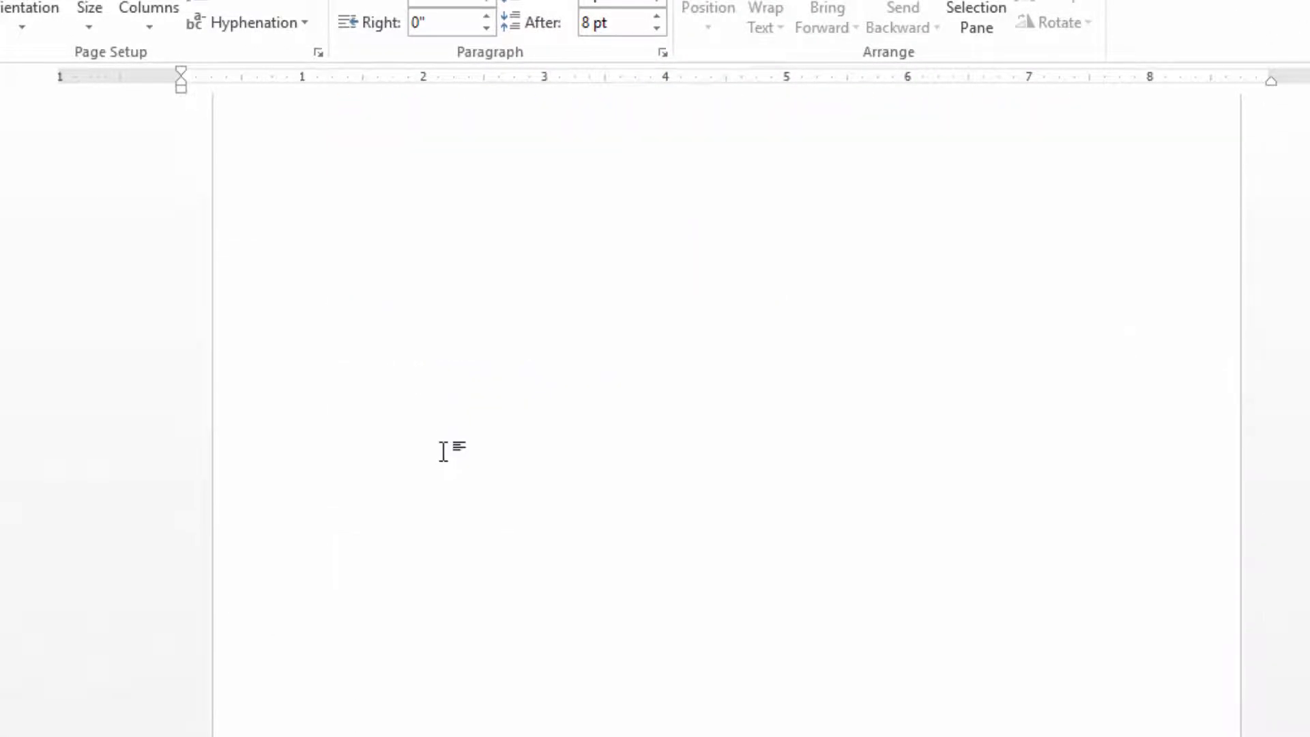
pyautogui.scroll(-2, 447, 450)
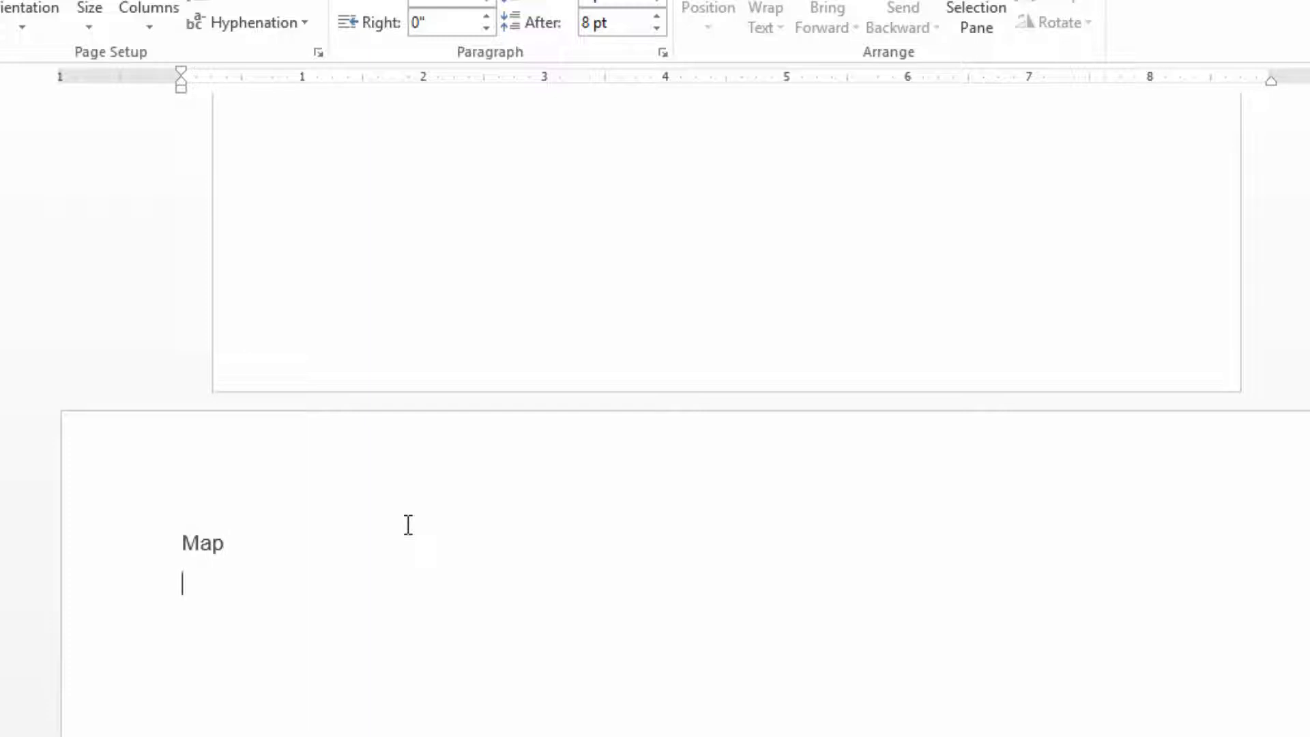
pyautogui.doubleClick(202, 539)
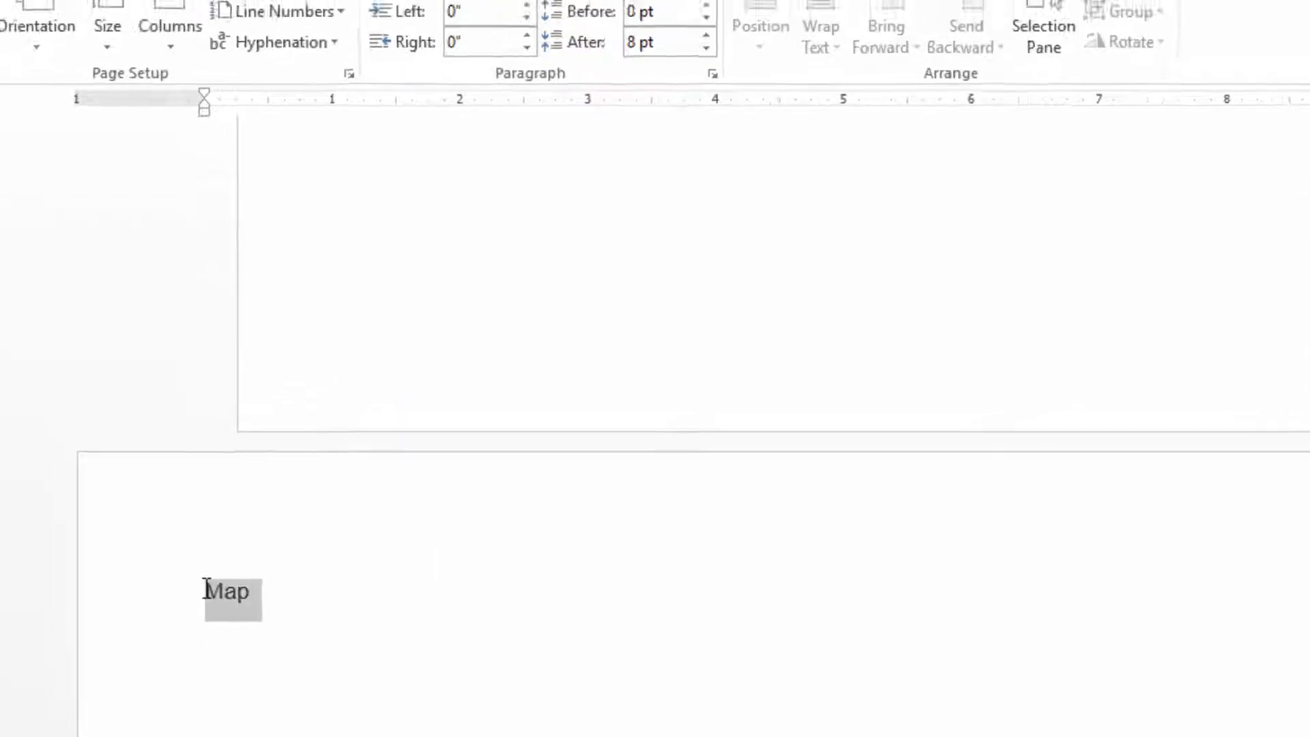
pyautogui.click(195, 77)
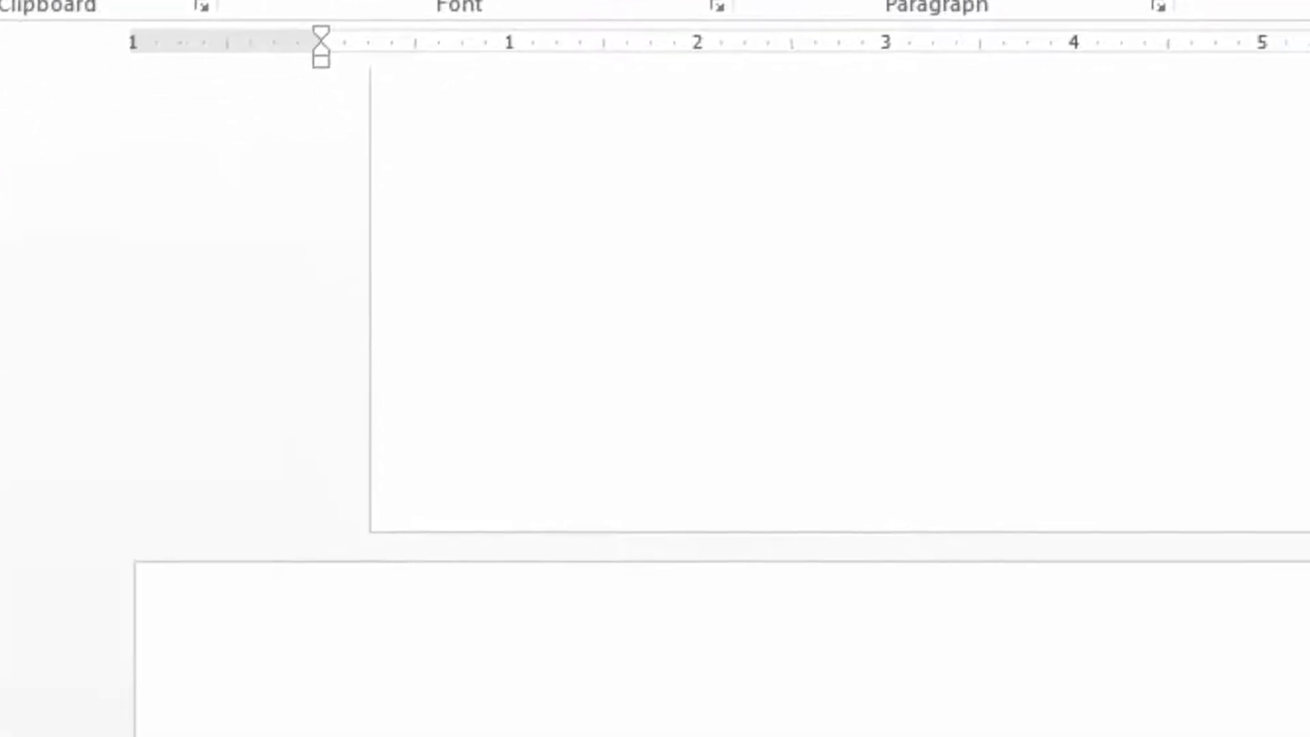
# Insert the picture MAP from the BREAKS folder below the Map heading.
pyautogui.click(231, 488)
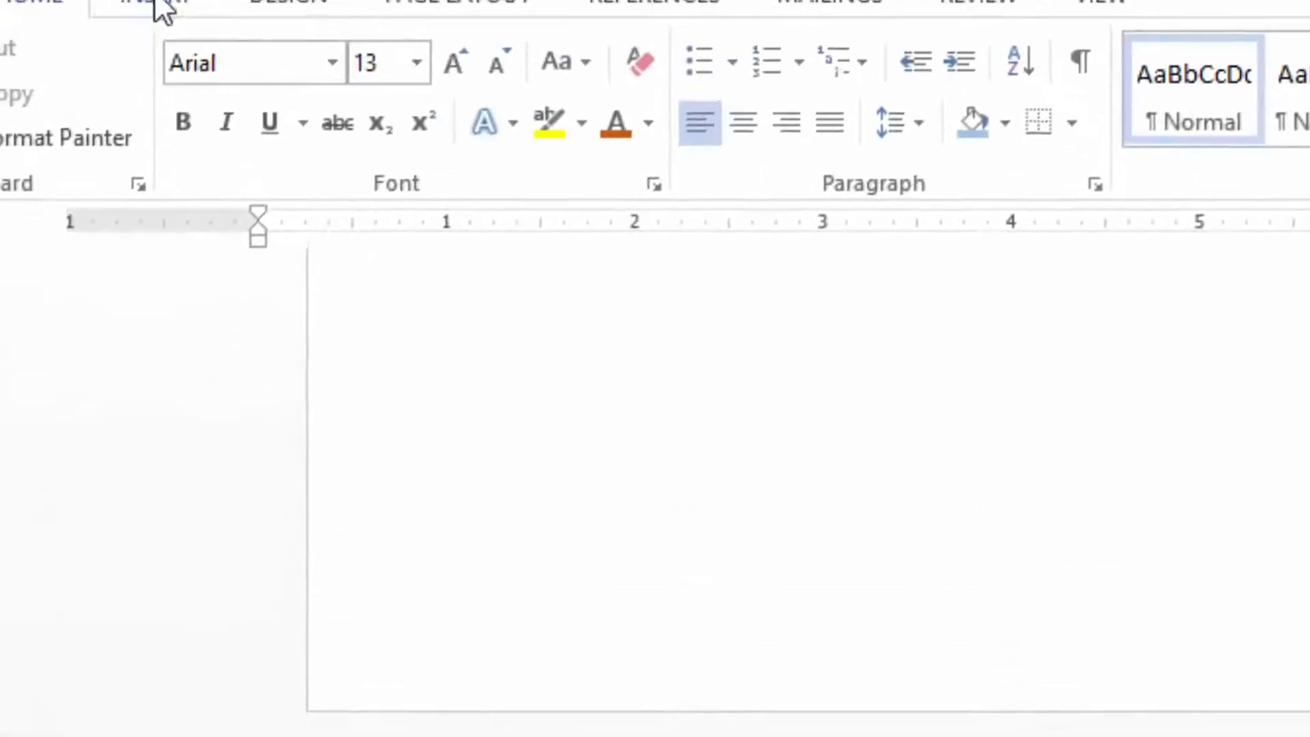
pyautogui.click(160, 8)
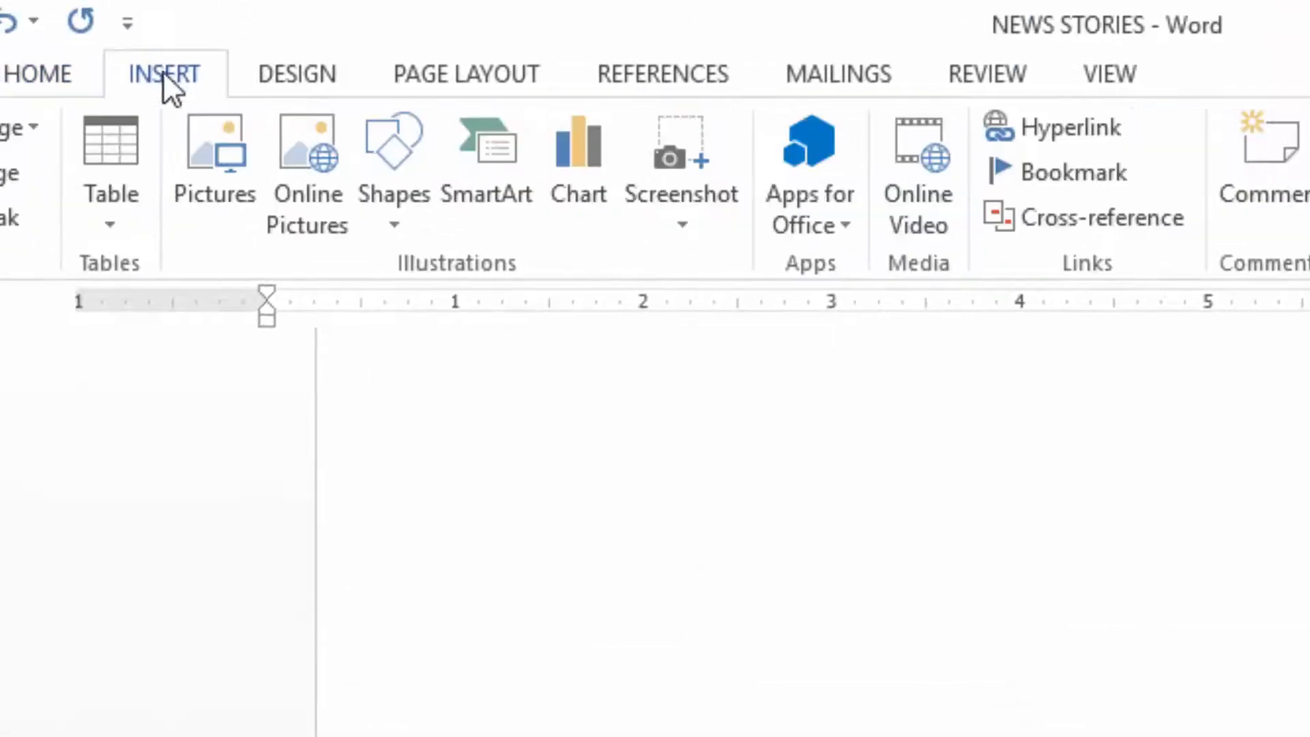
pyautogui.click(198, 85)
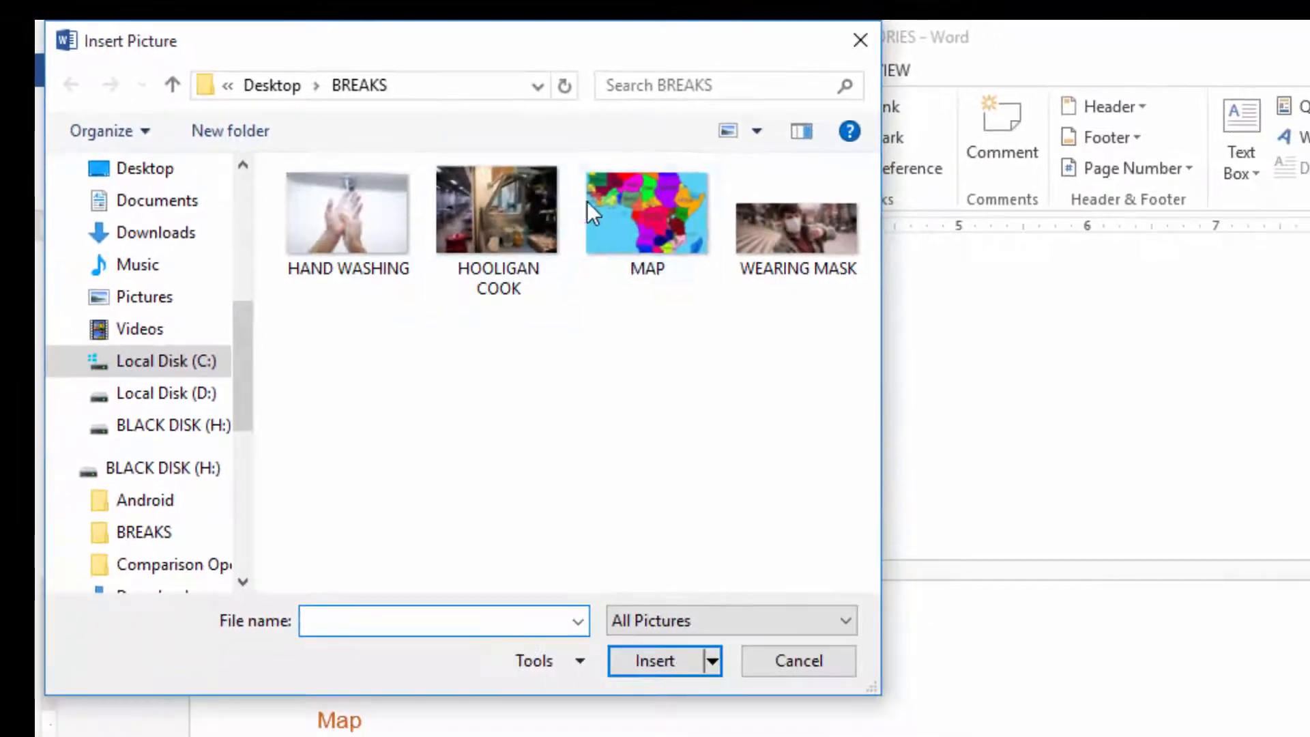
pyautogui.click(606, 209)
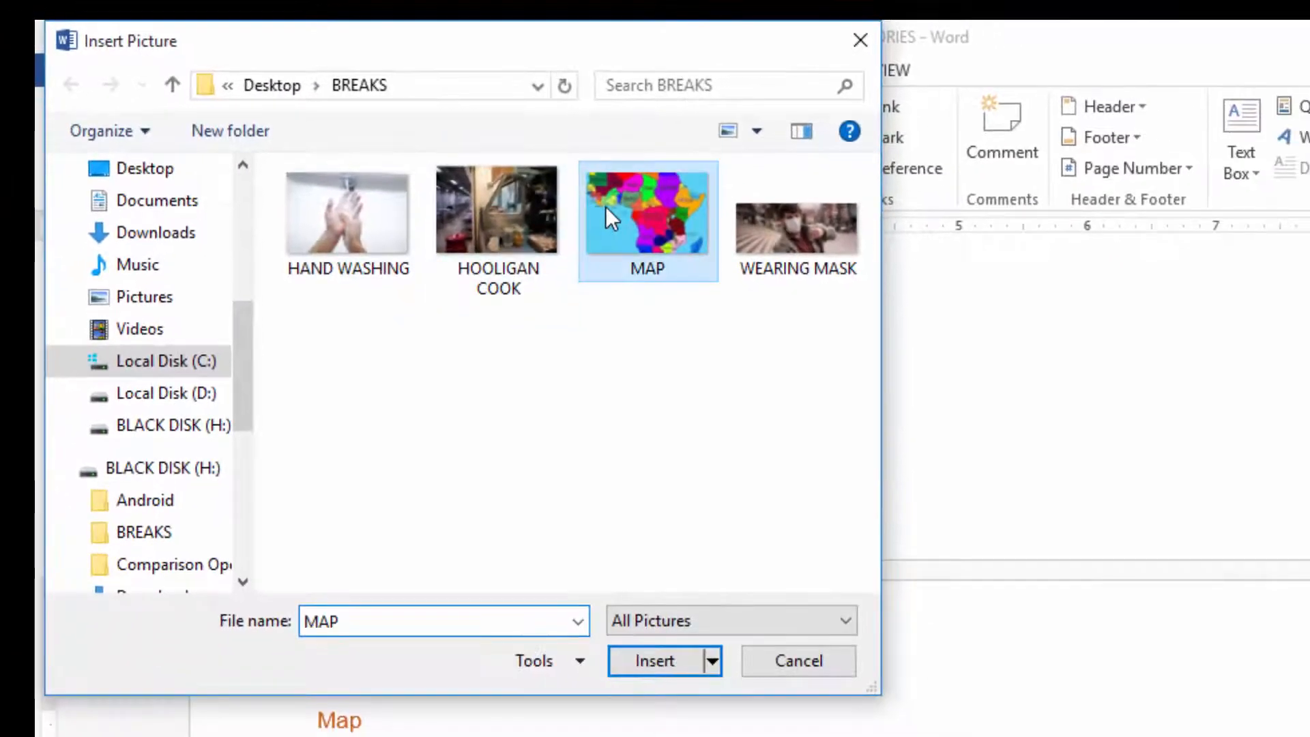
pyautogui.click(638, 665)
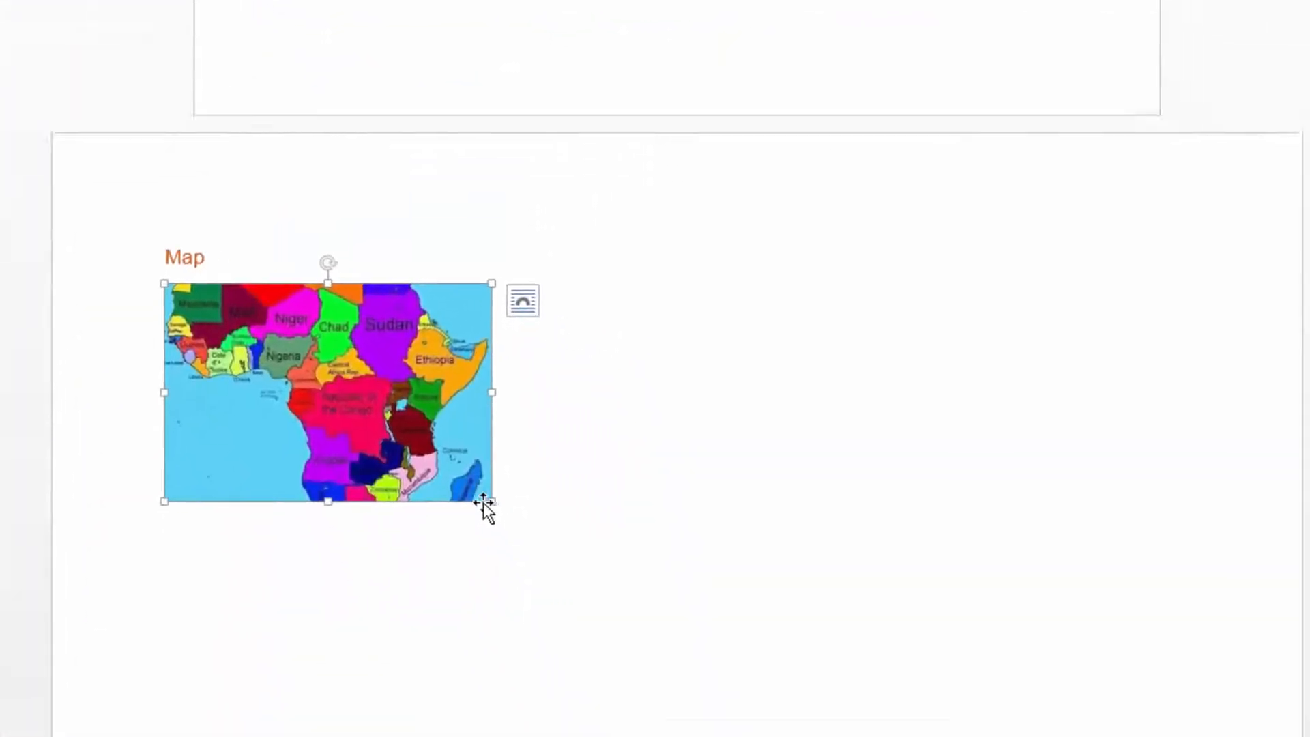
# Enlarge the map picture proportionally until it nearly fills the landscape page between its margins.
pyautogui.moveTo(478, 467); pyautogui.dragTo(905, 678)
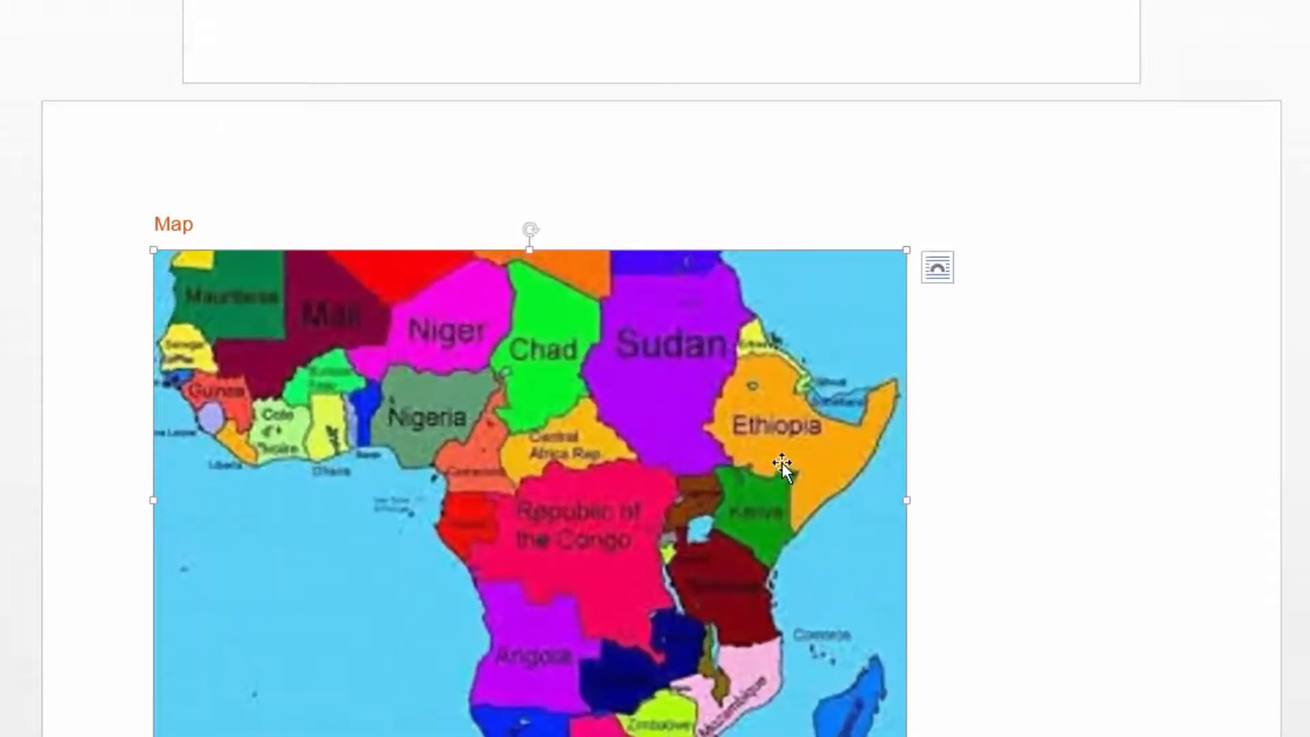
pyautogui.scroll(-5, 1044, 351)
pyautogui.scroll(1, 951, 488)
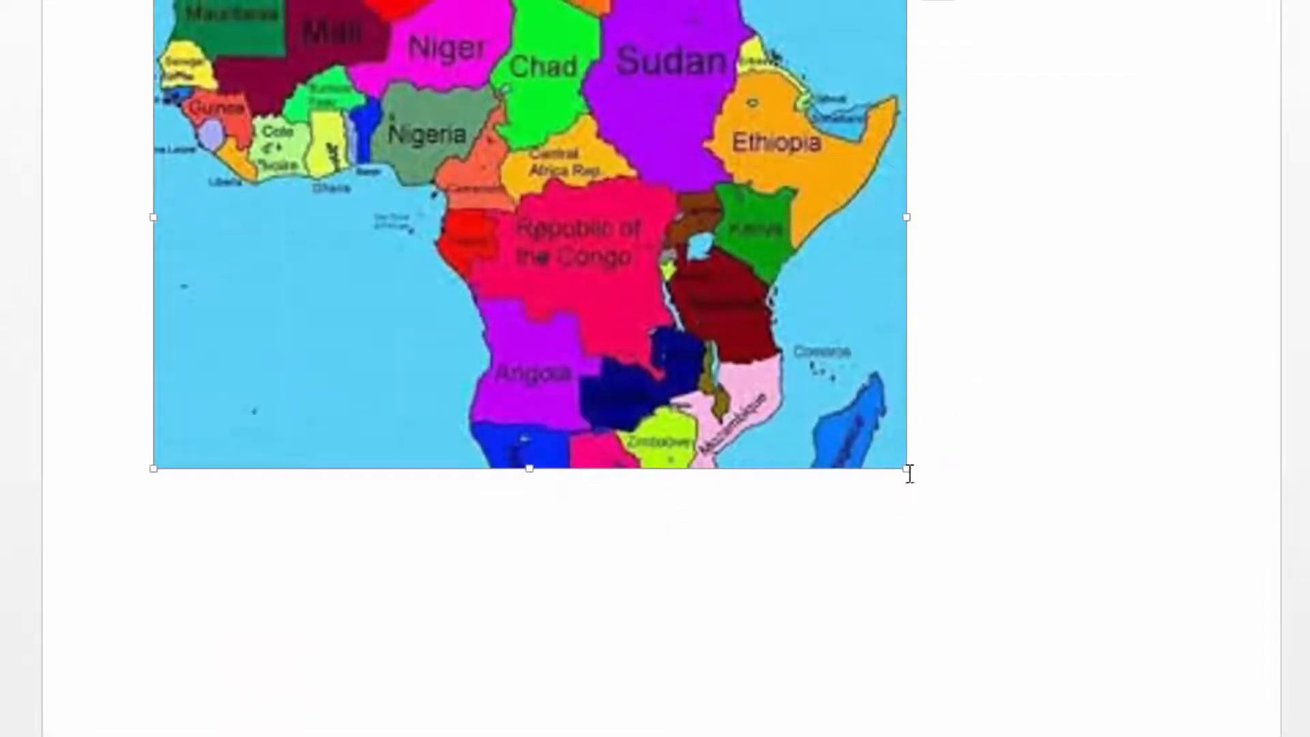
pyautogui.moveTo(906, 466); pyautogui.dragTo(1169, 645)
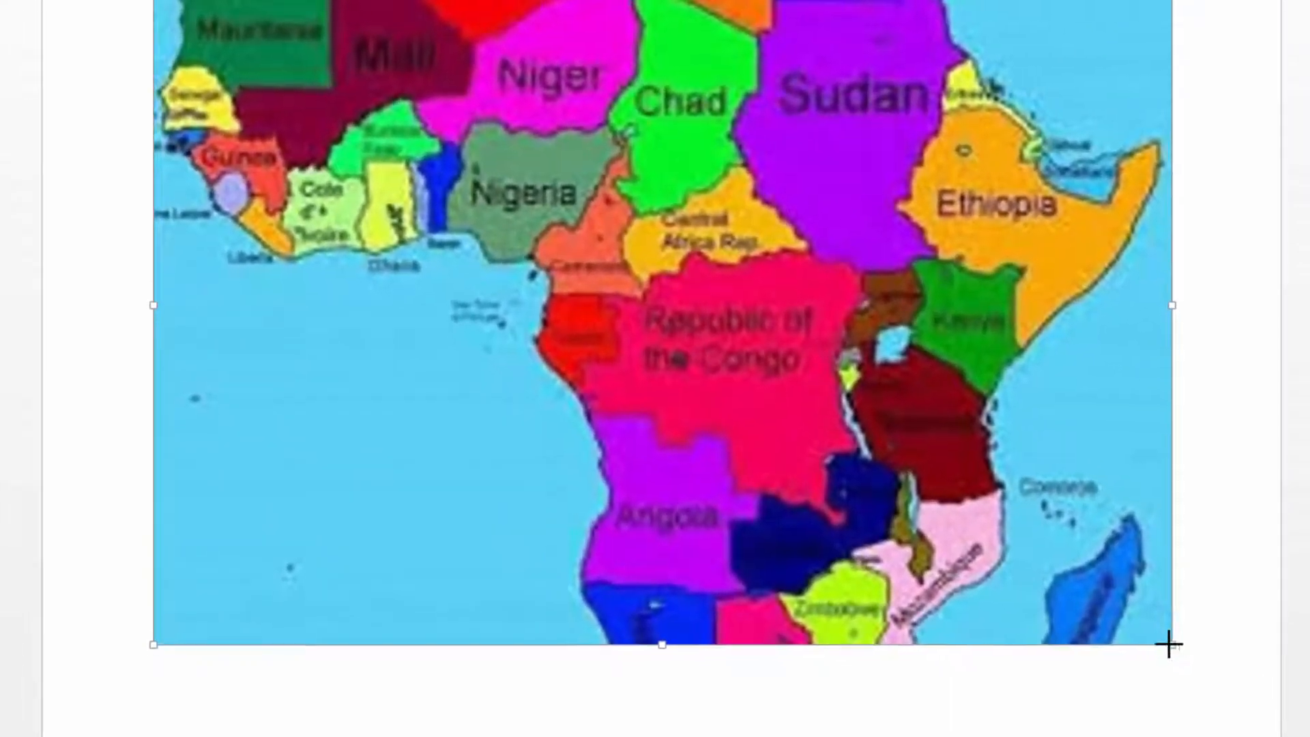
# Compare the portrait story pages with the landscape page that holds the map.
pyautogui.scroll(12, 505, 325)
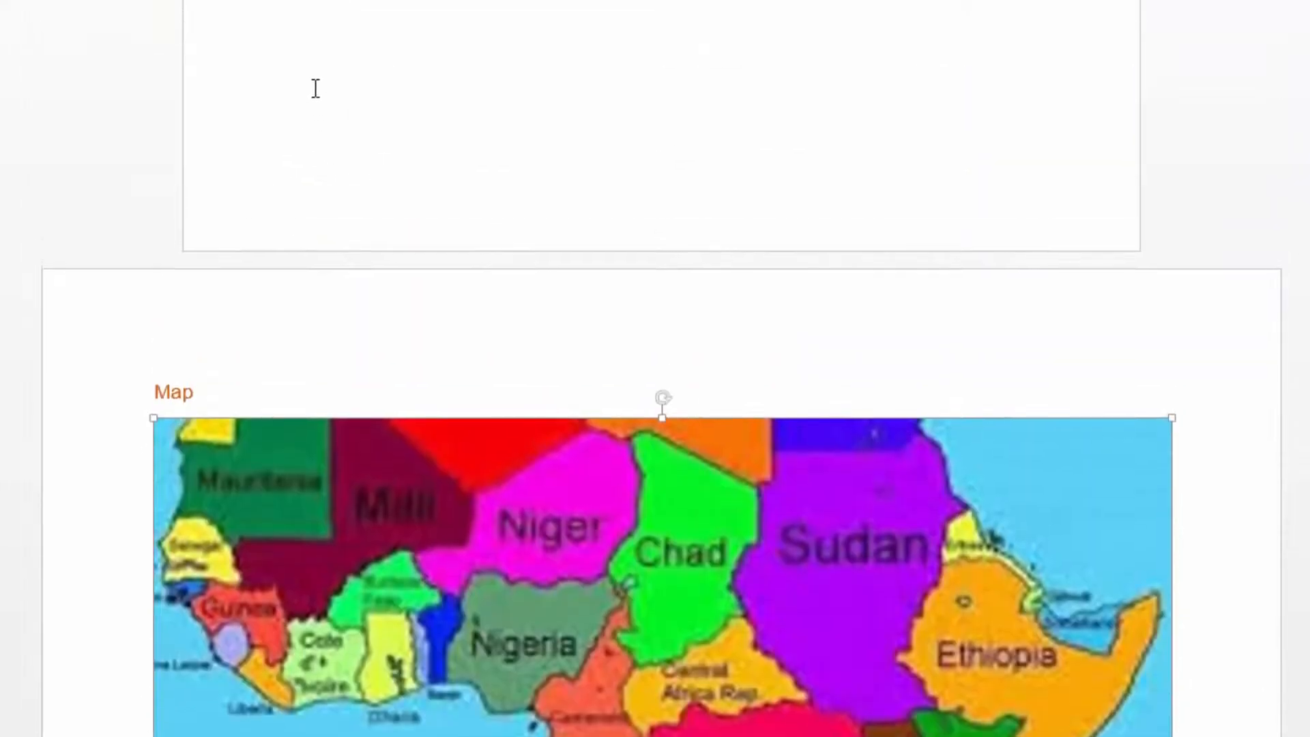
pyautogui.scroll(10, 328, 62)
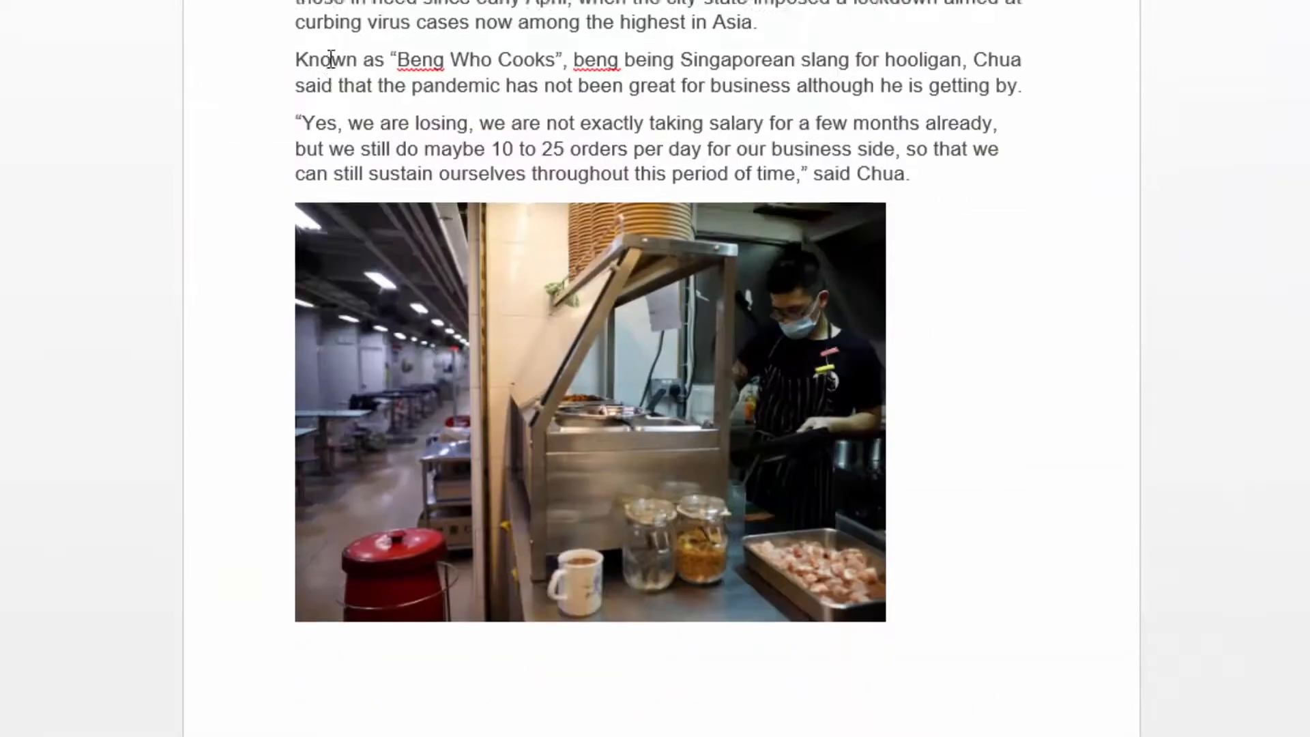
pyautogui.scroll(12, 337, 59)
pyautogui.scroll(-2, 337, 62)
pyautogui.scroll(-14, 337, 62)
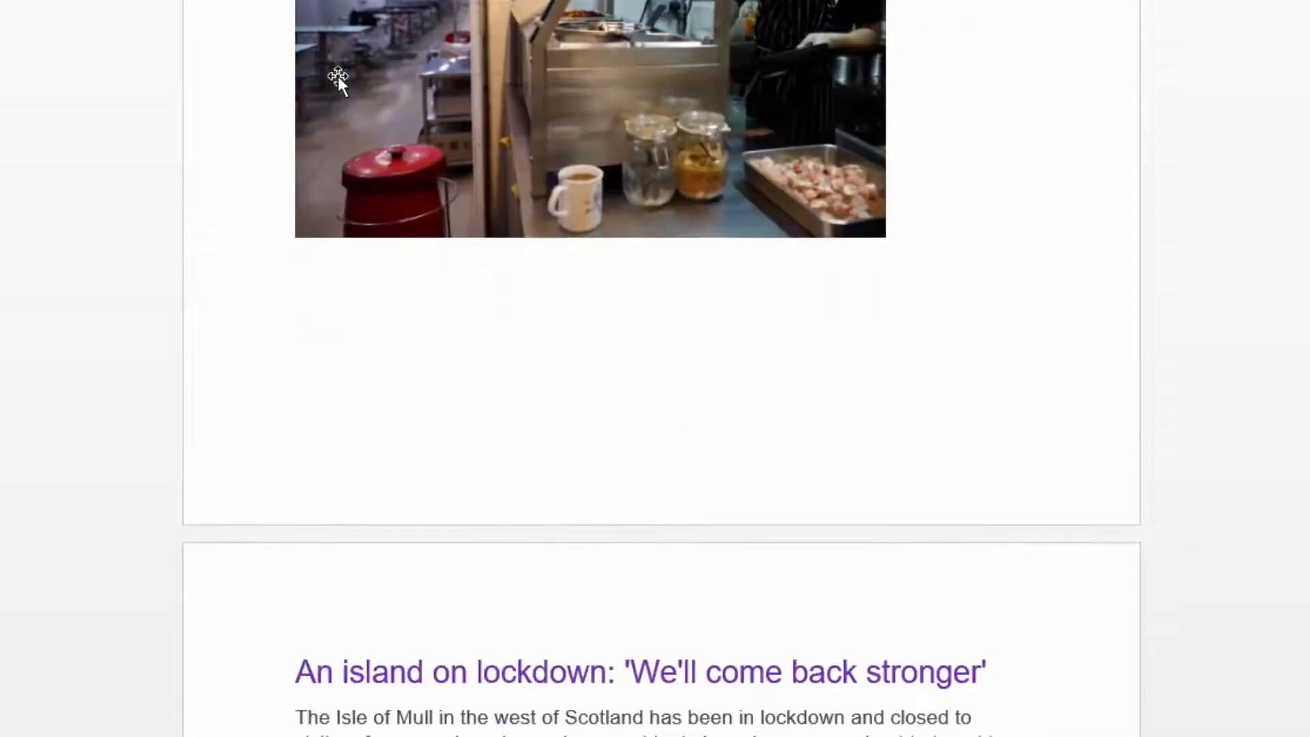
pyautogui.scroll(-15, 341, 75)
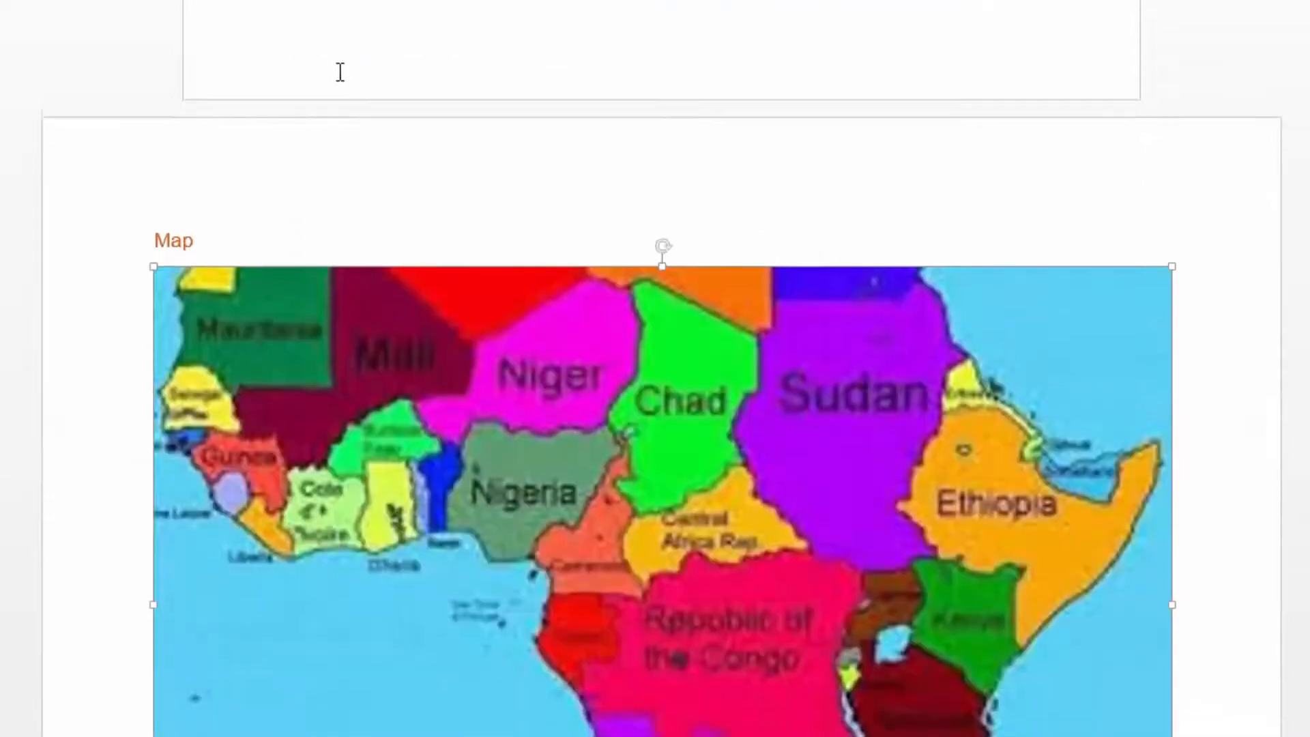
pyautogui.scroll(4, 391, 52)
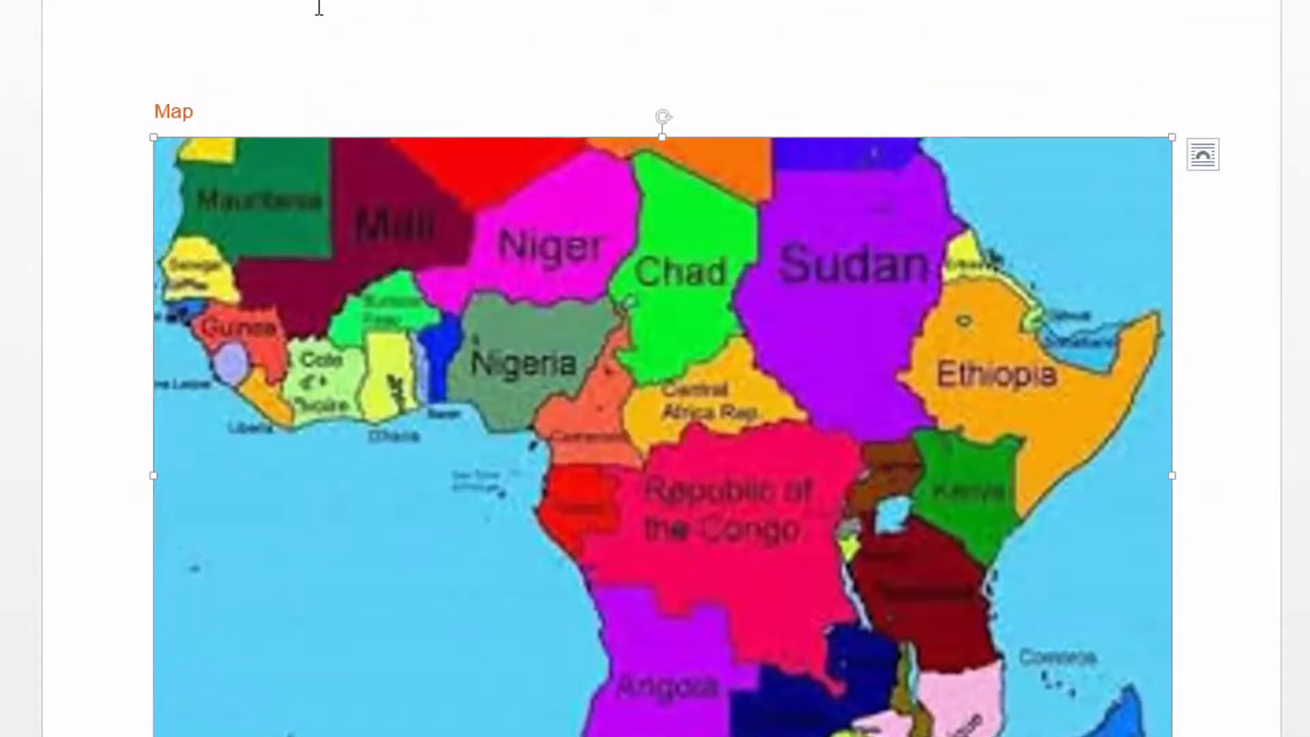
# Reduce the map picture slightly and place the text cursor on the empty line below it.
pyautogui.scroll(-4, 325, 10)
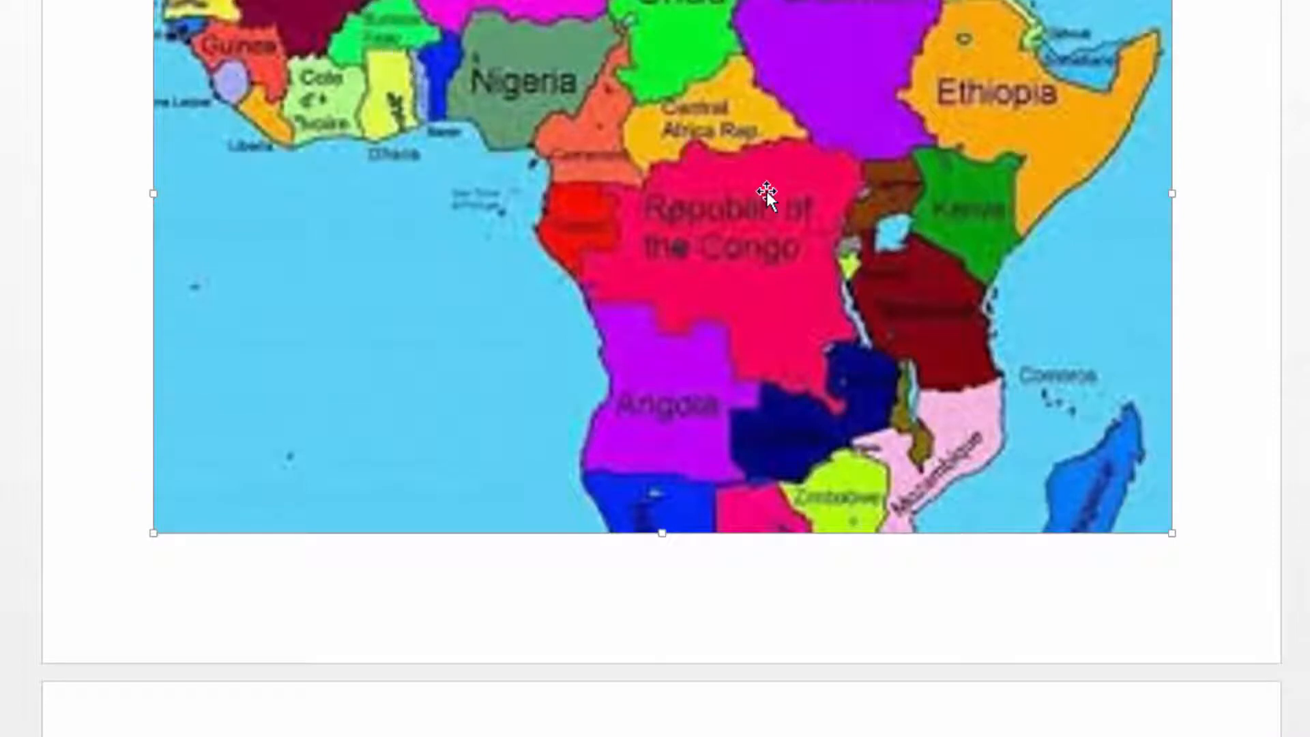
pyautogui.scroll(-2, 366, 578)
pyautogui.click(1010, 421)
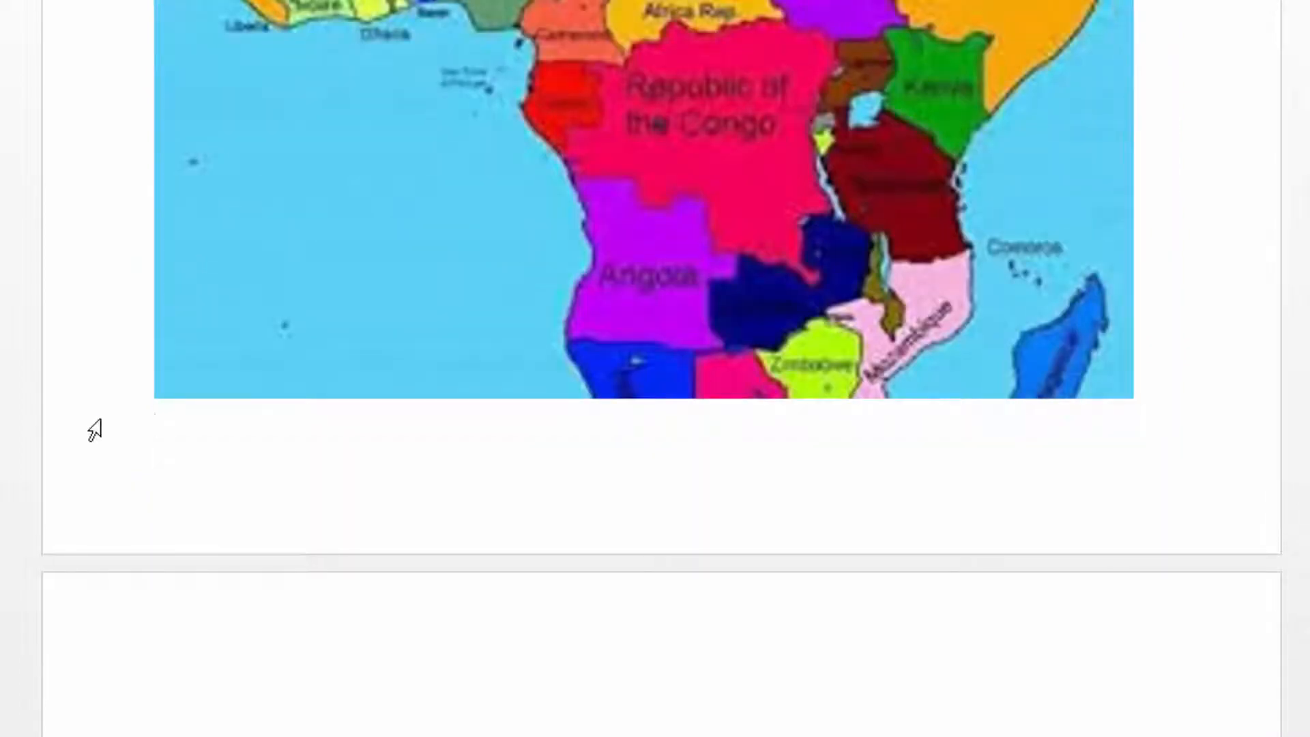
pyautogui.scroll(5, 325, 431)
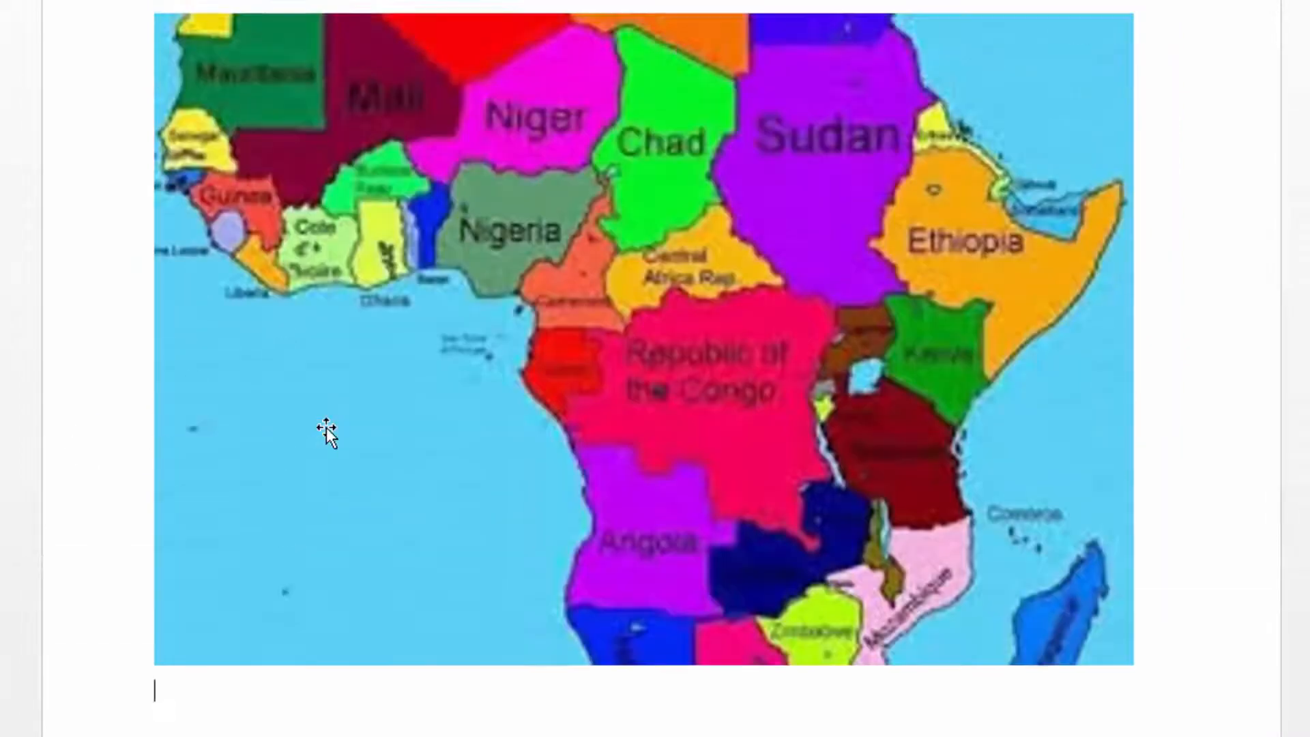
pyautogui.scroll(-11, 327, 424)
pyautogui.scroll(3, 310, 418)
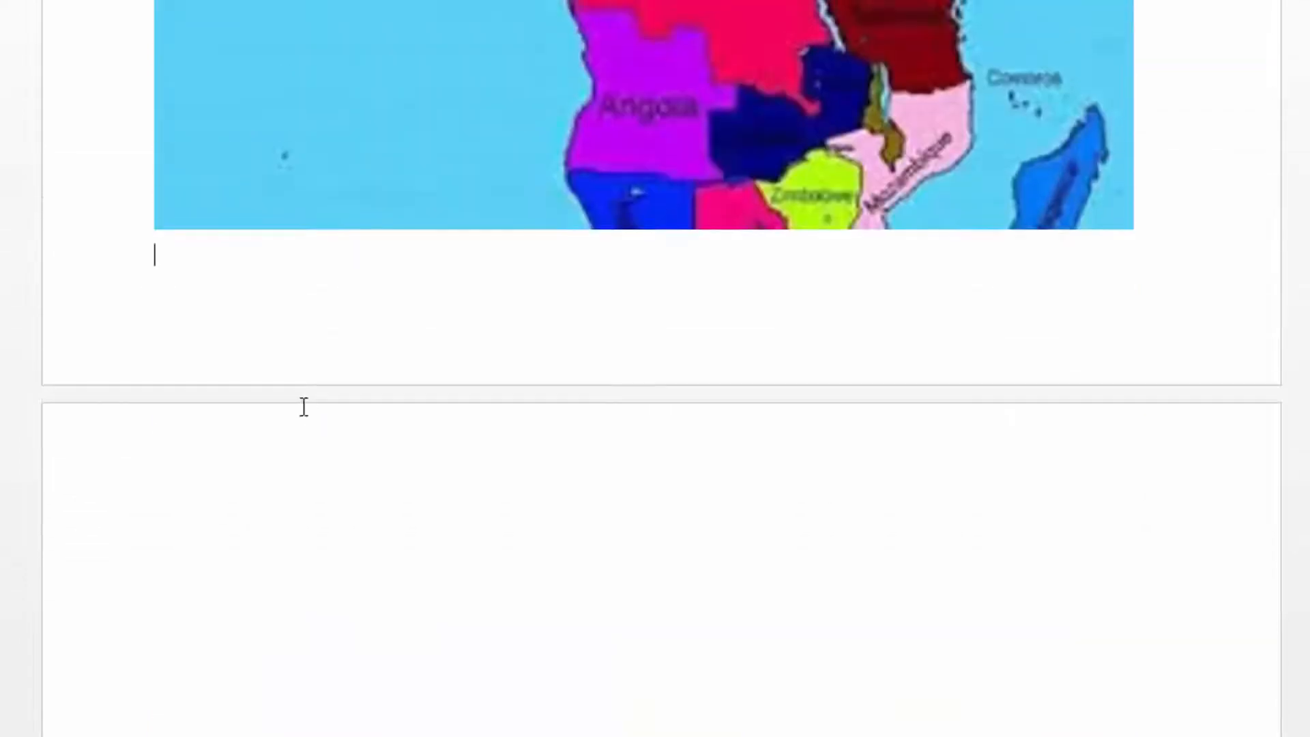
# Insert a Next Page section break on the empty line below the map.
pyautogui.scroll(-2, 209, 288)
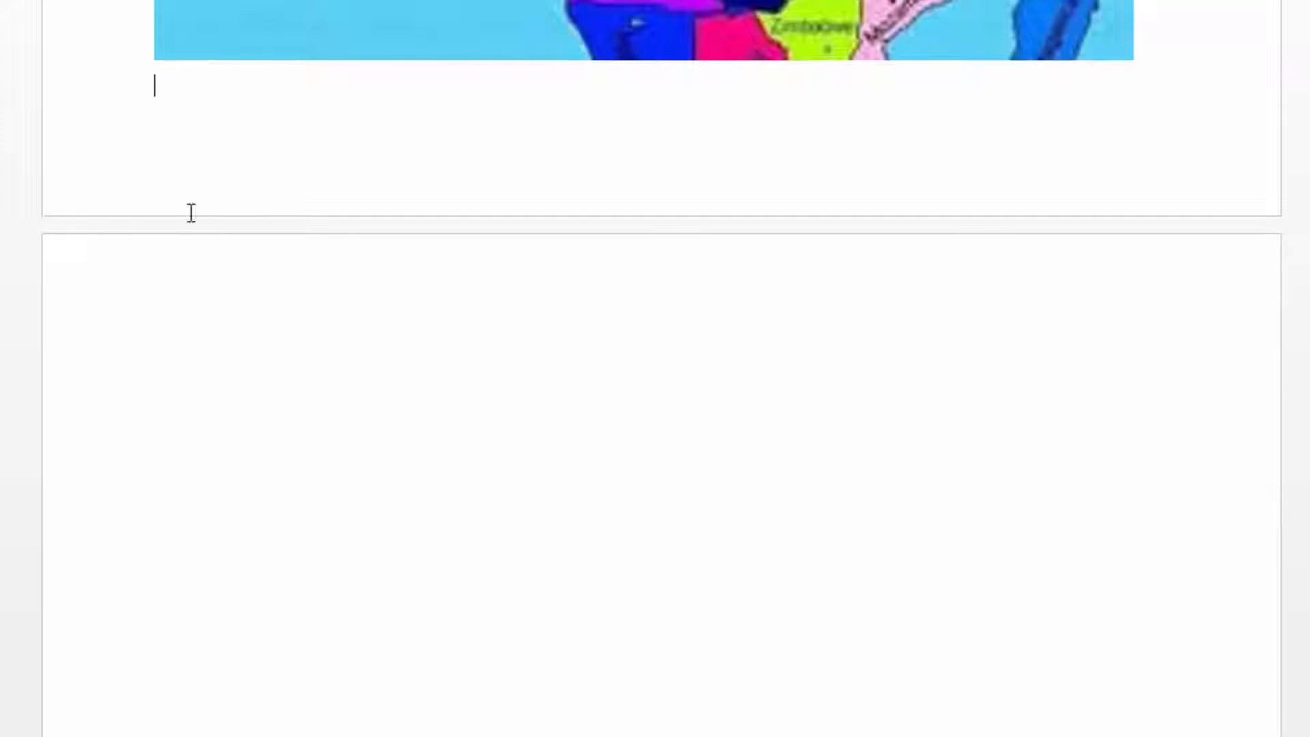
pyautogui.scroll(-3, 178, 253)
pyautogui.scroll(3, 178, 253)
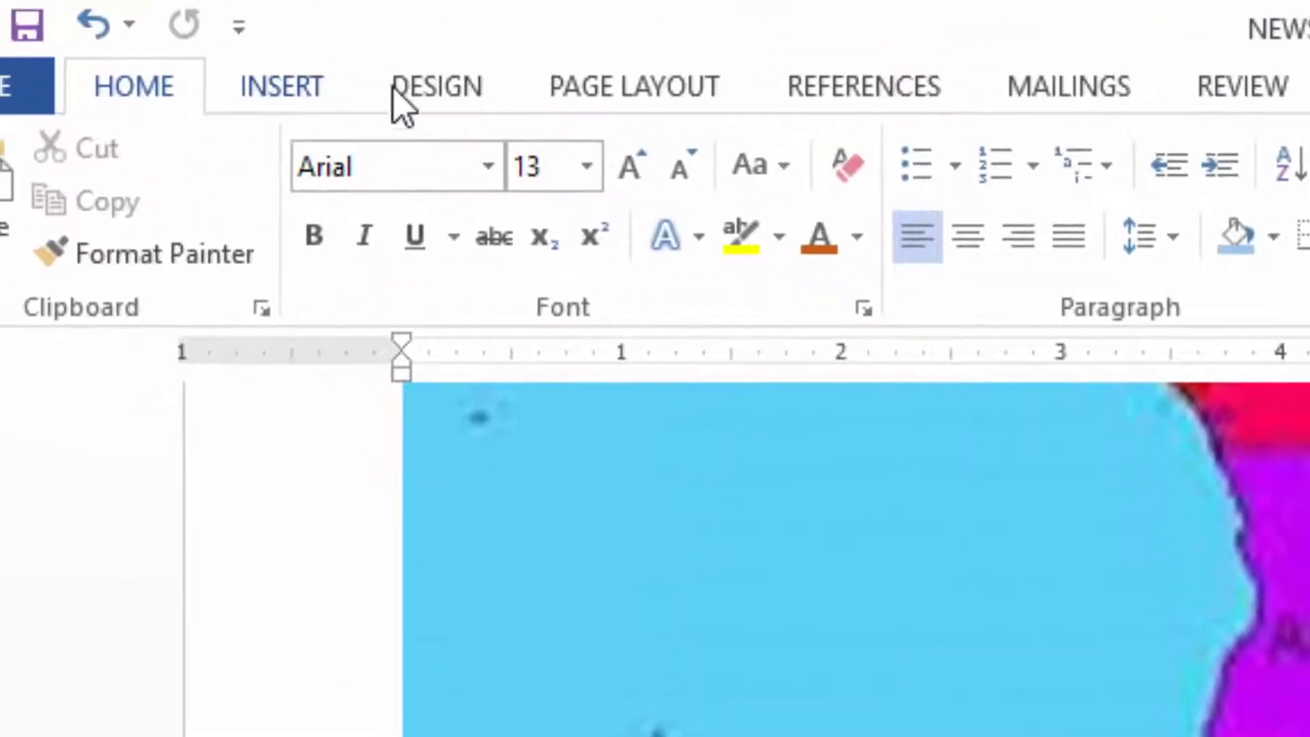
pyautogui.click(649, 93)
pyautogui.click(544, 170)
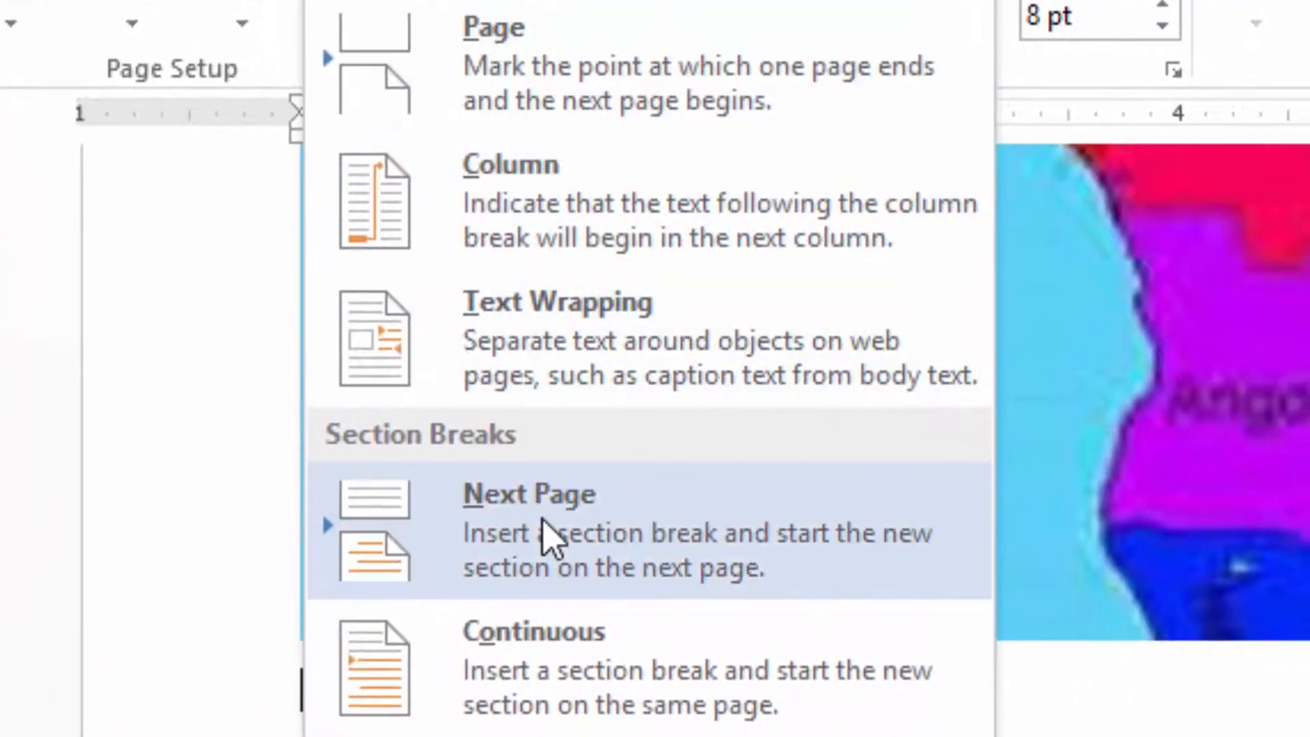
pyautogui.click(543, 523)
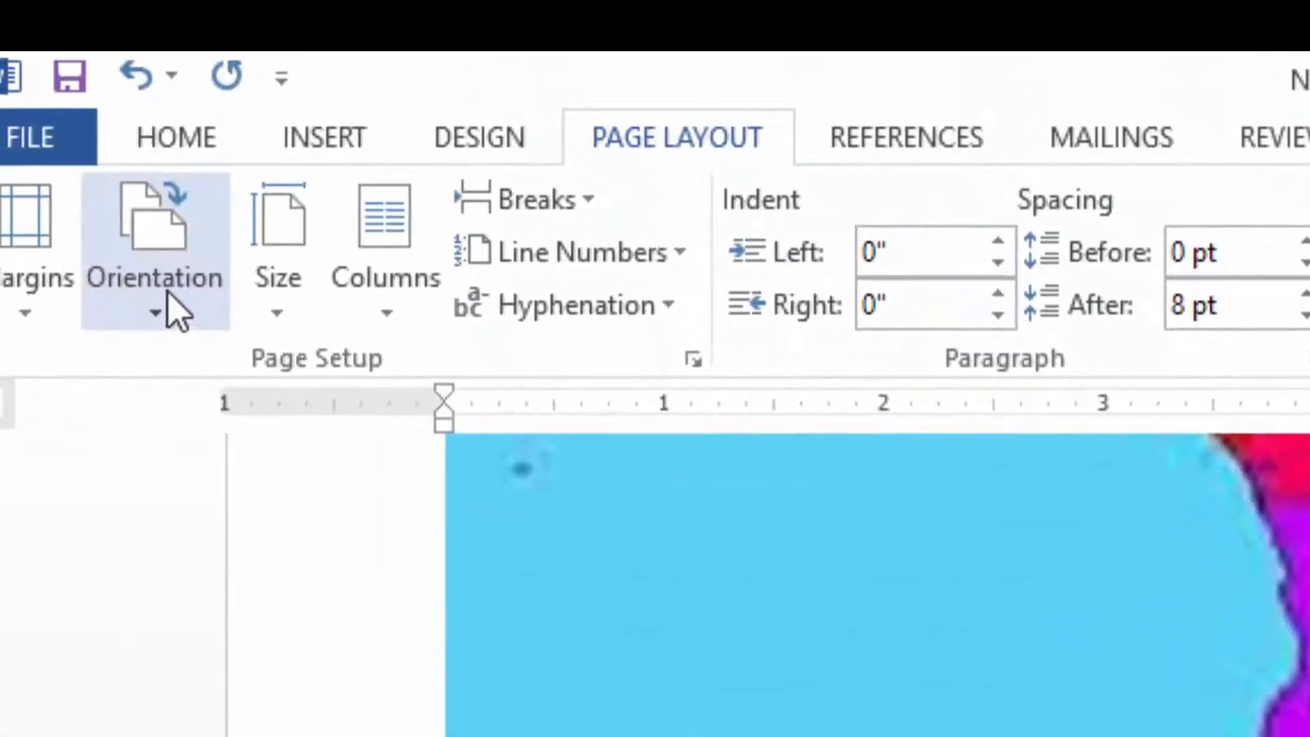
# Set the new section after the map to Portrait and enter the line "Use masks like the person below" on its page.
pyautogui.click(167, 303)
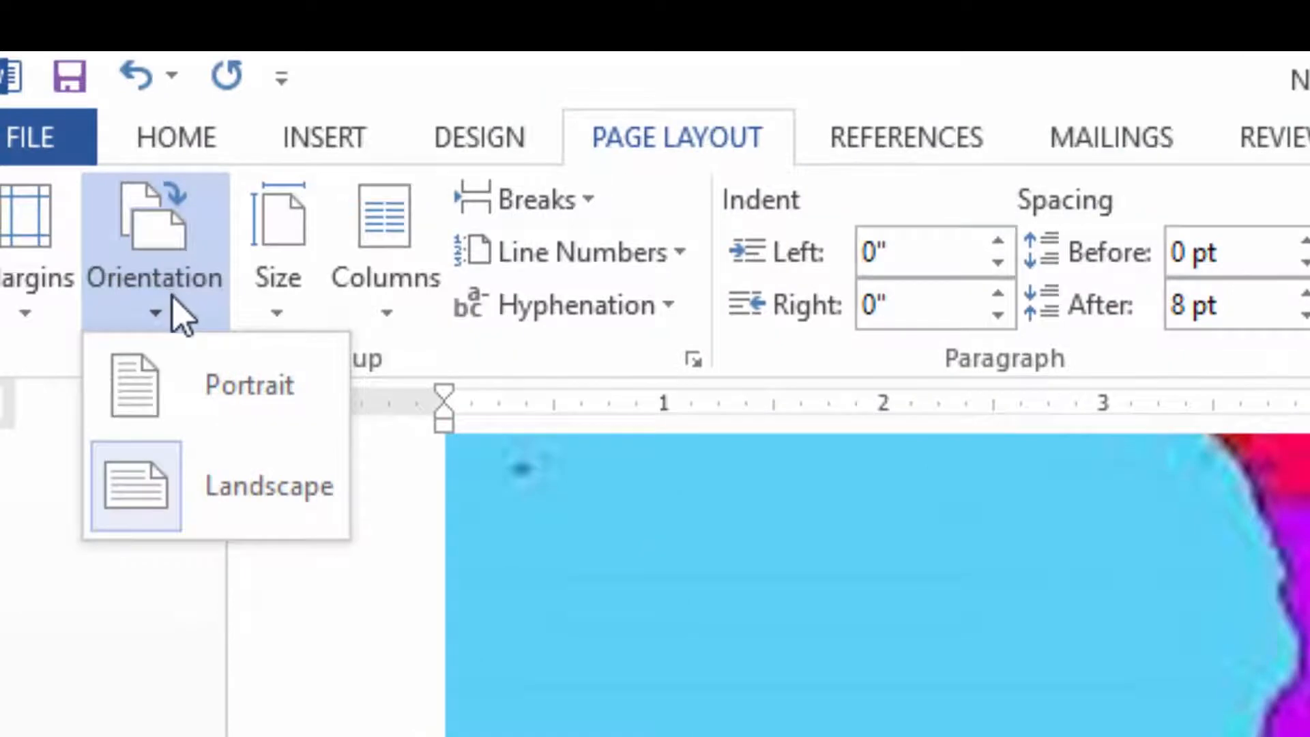
pyautogui.click(191, 408)
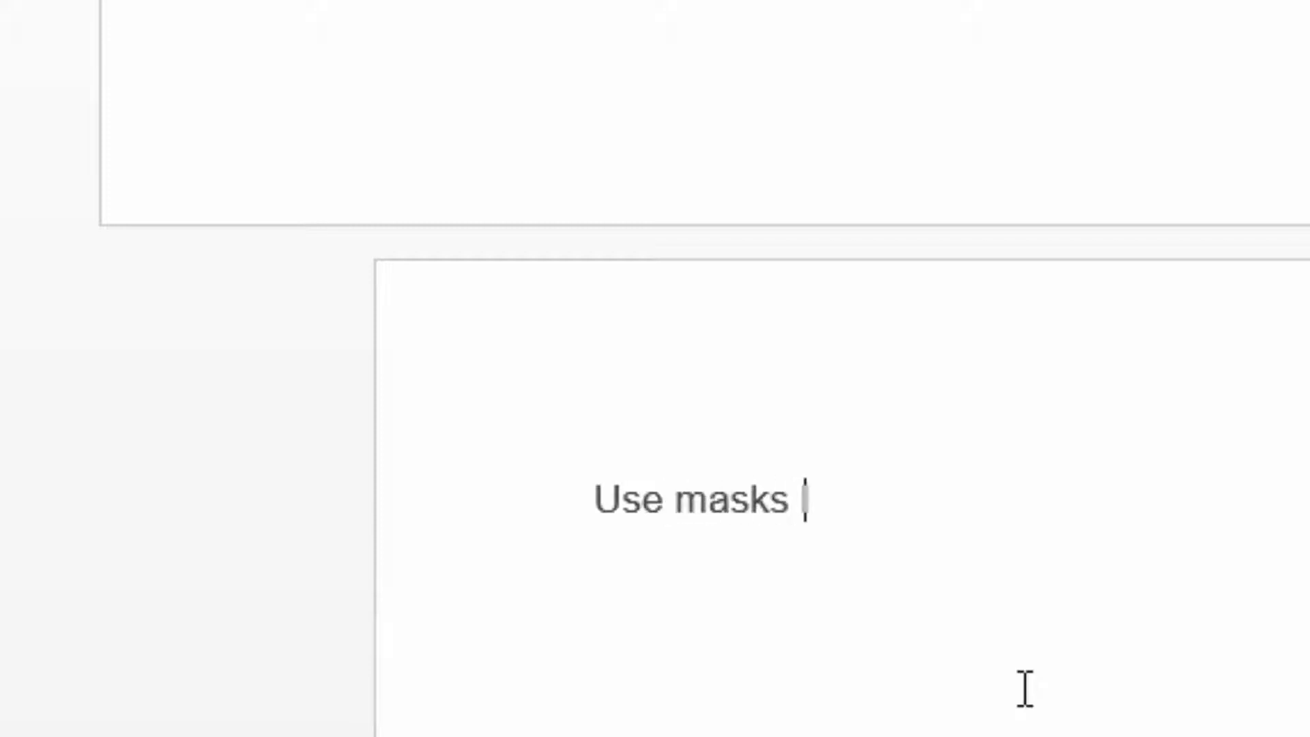
pyautogui.write('the person below')
pyautogui.press('Return')
pyautogui.hotkey('ctrl', 'l')
# Format the line "Use masks like the person below" as bold orange text.
pyautogui.moveTo(1175, 499); pyautogui.dragTo(725, 483)
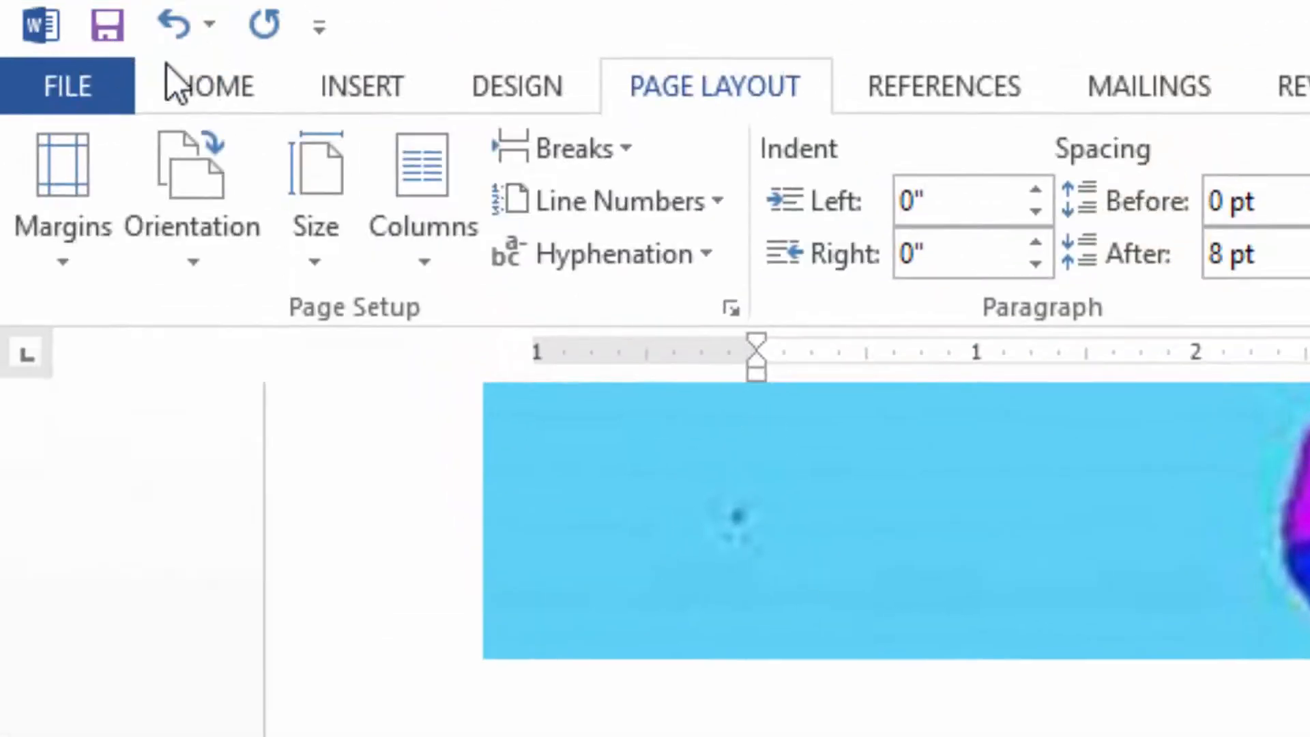
pyautogui.click(222, 93)
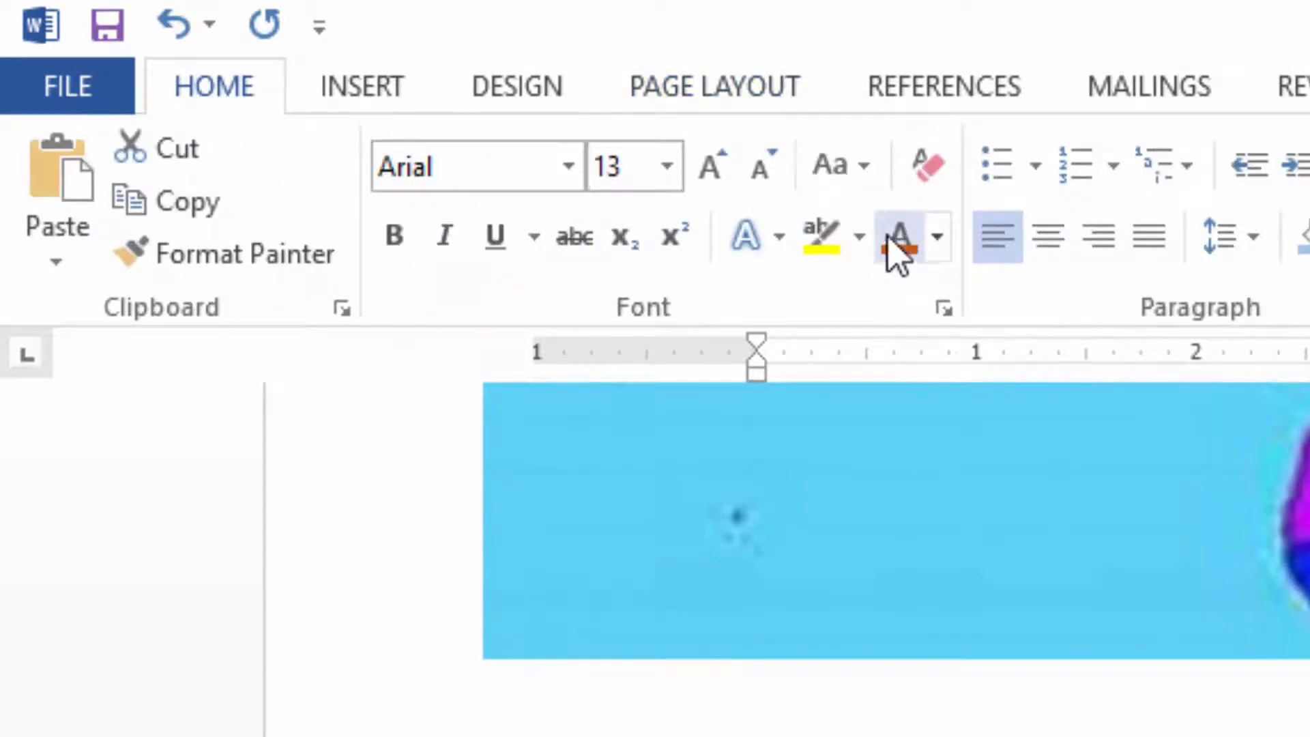
pyautogui.click(402, 242)
pyautogui.hotkey('ctrl', 'b')
pyautogui.click(396, 236)
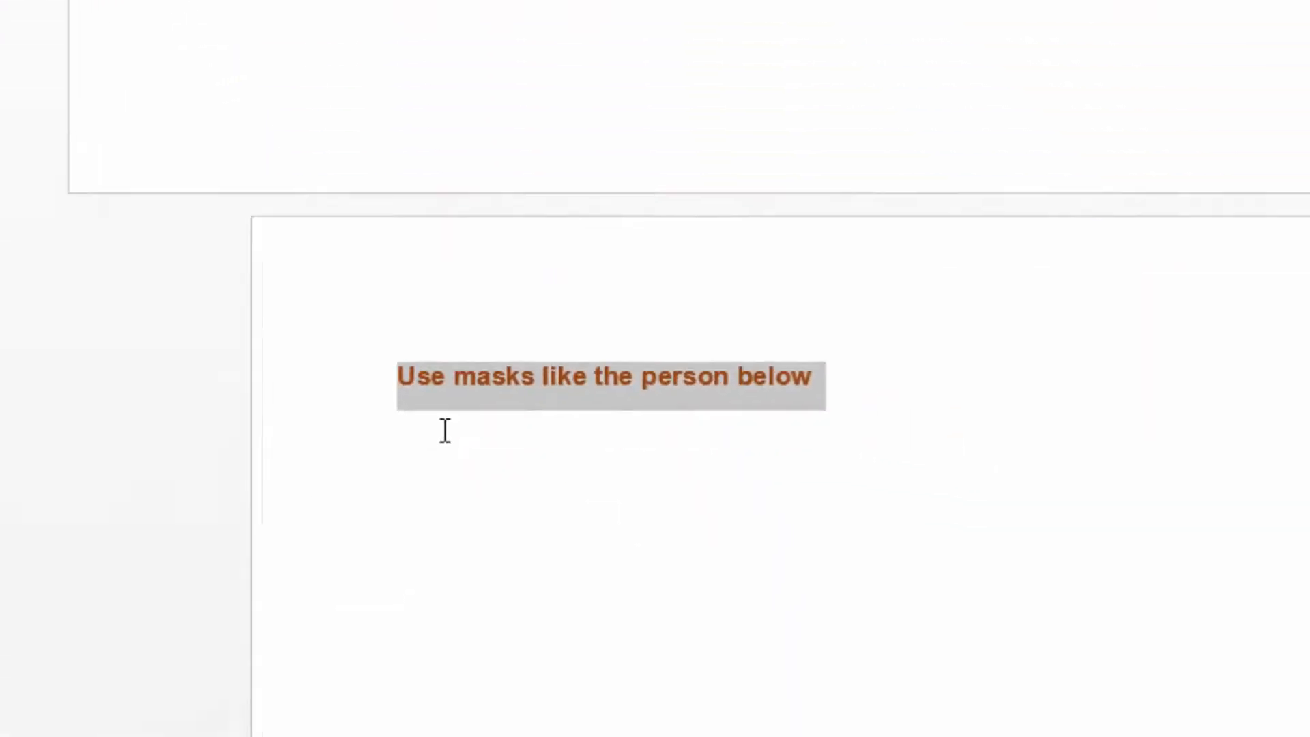
# Insert the picture WEARING MASK from the BREAKS folder below the line about masks.
pyautogui.click(440, 434)
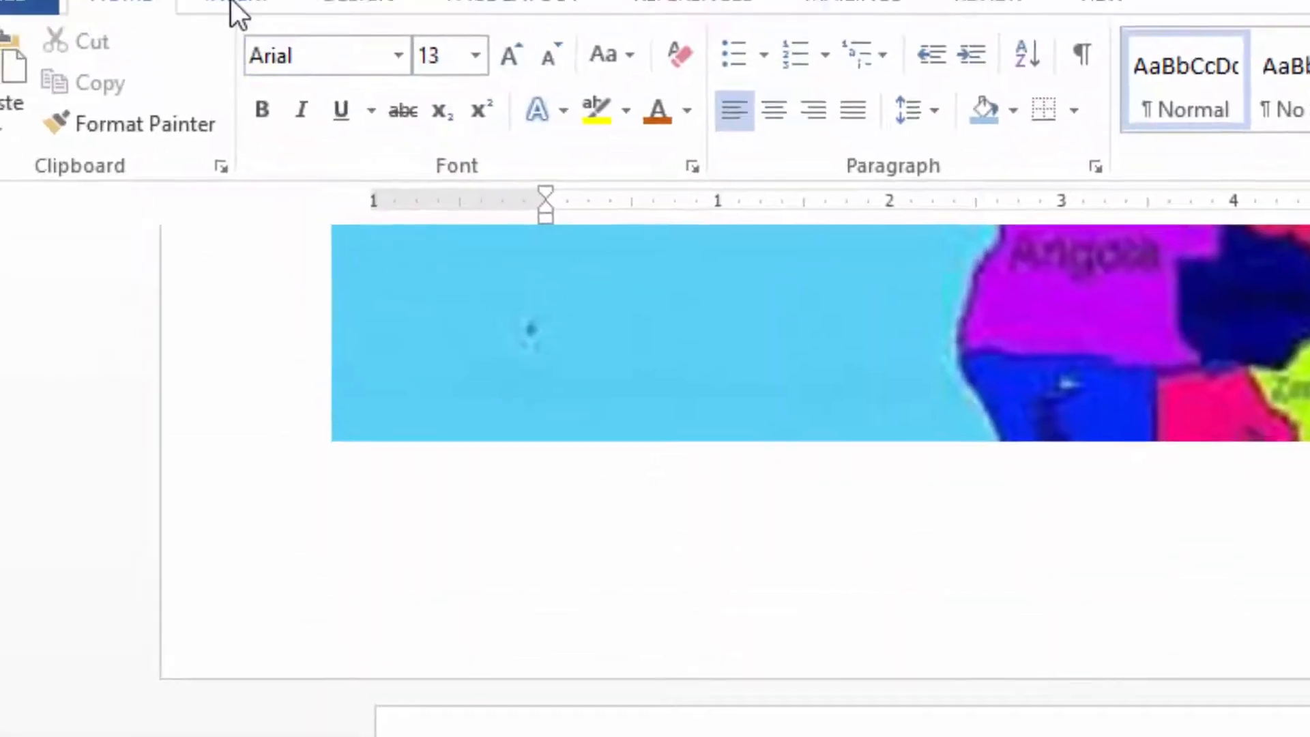
pyautogui.click(255, 68)
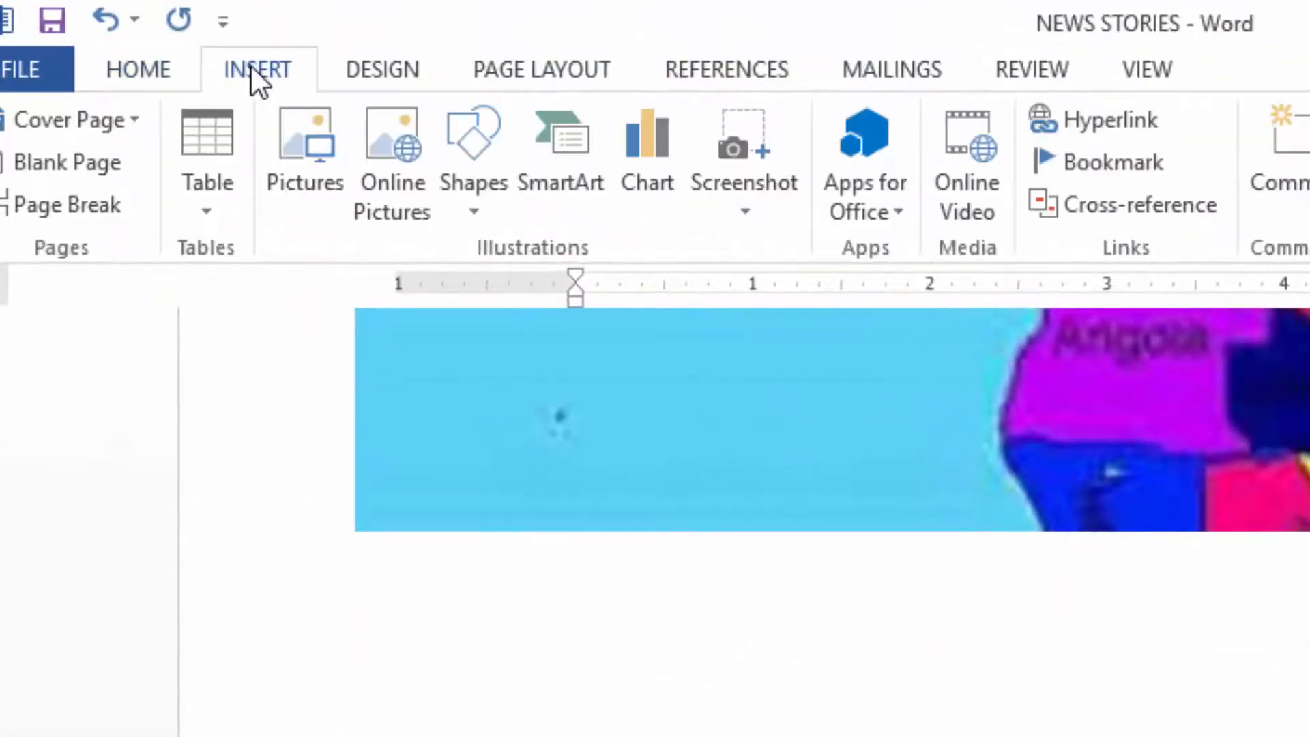
pyautogui.click(317, 158)
pyautogui.click(994, 284)
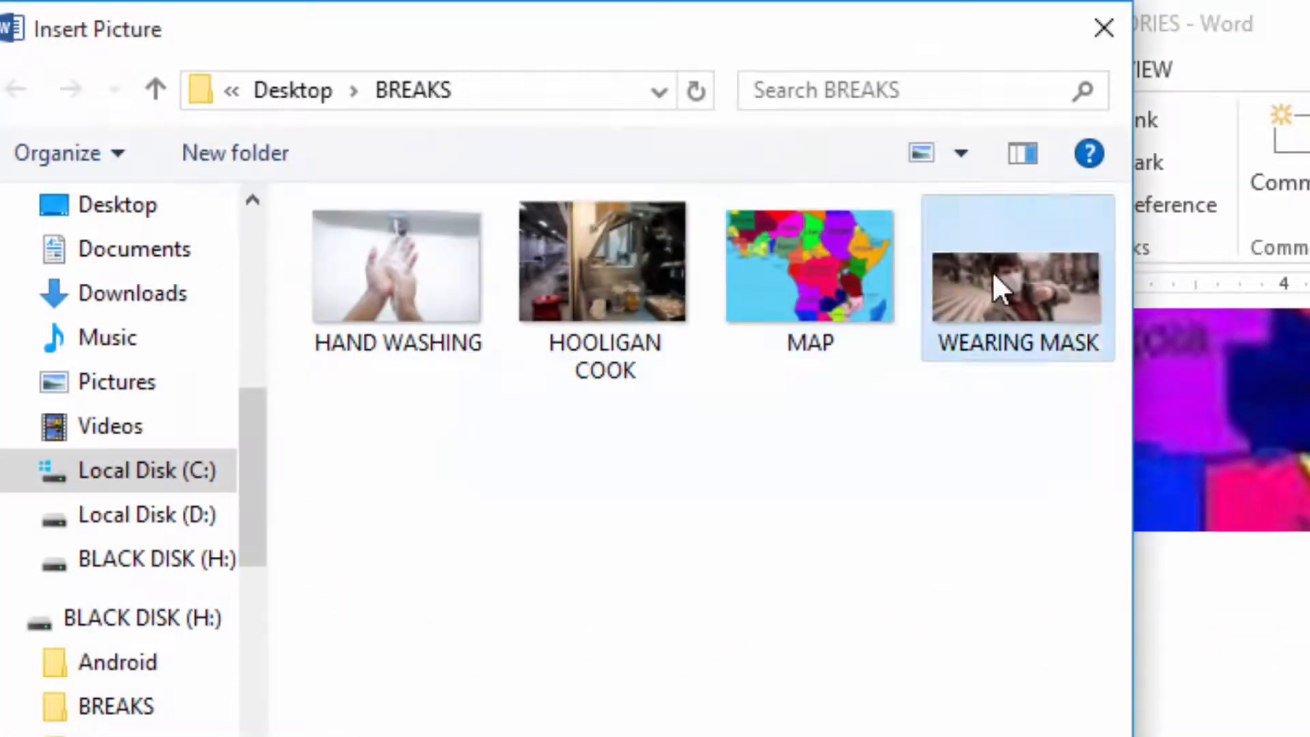
pyautogui.press('Return')
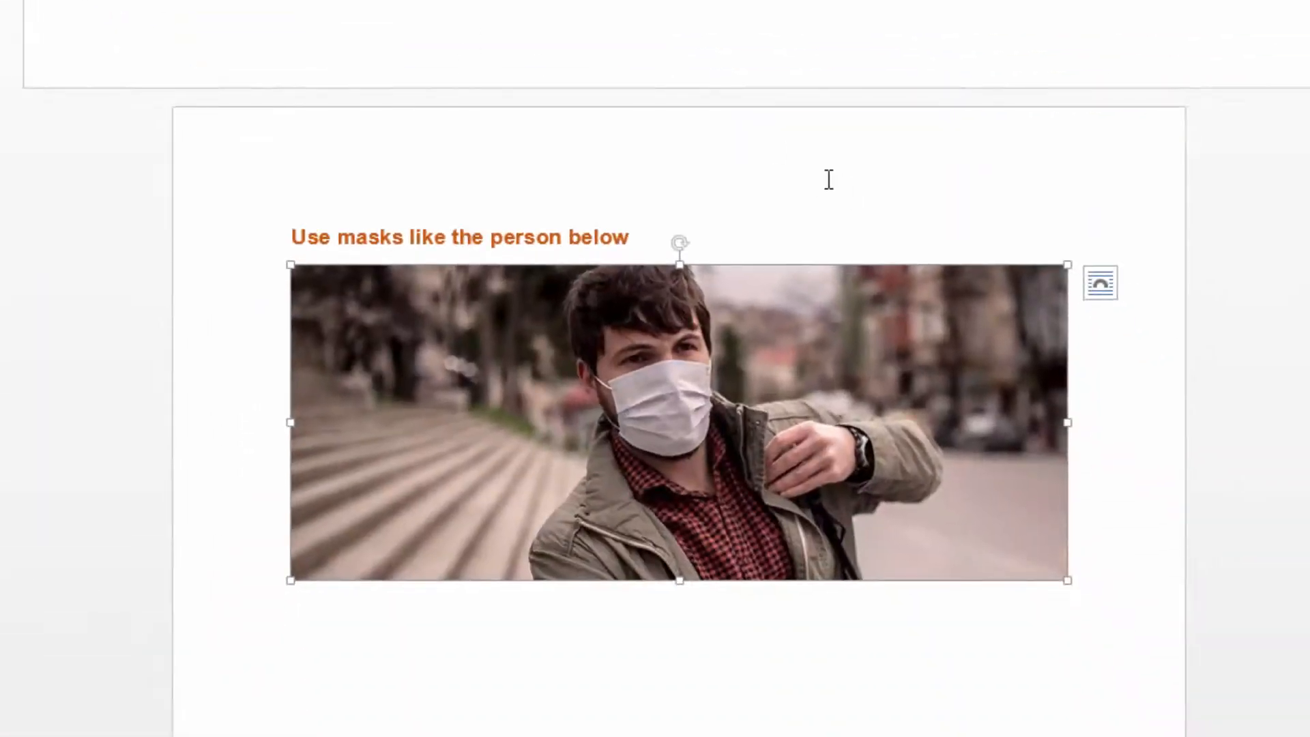
pyautogui.click(682, 252)
# Compare the portrait mask page with the landscape map page before it.
pyautogui.scroll(-3, 468, 334)
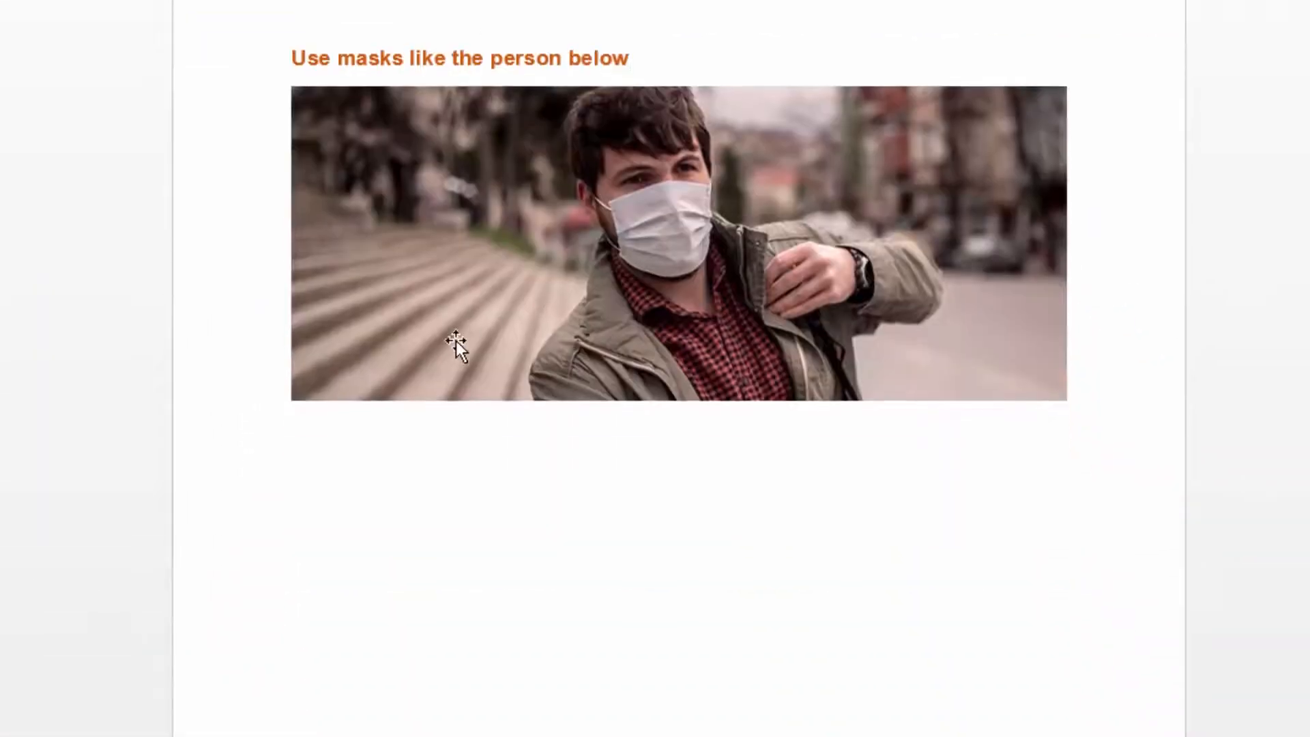
pyautogui.scroll(5, 348, 277)
pyautogui.scroll(-3, 255, 228)
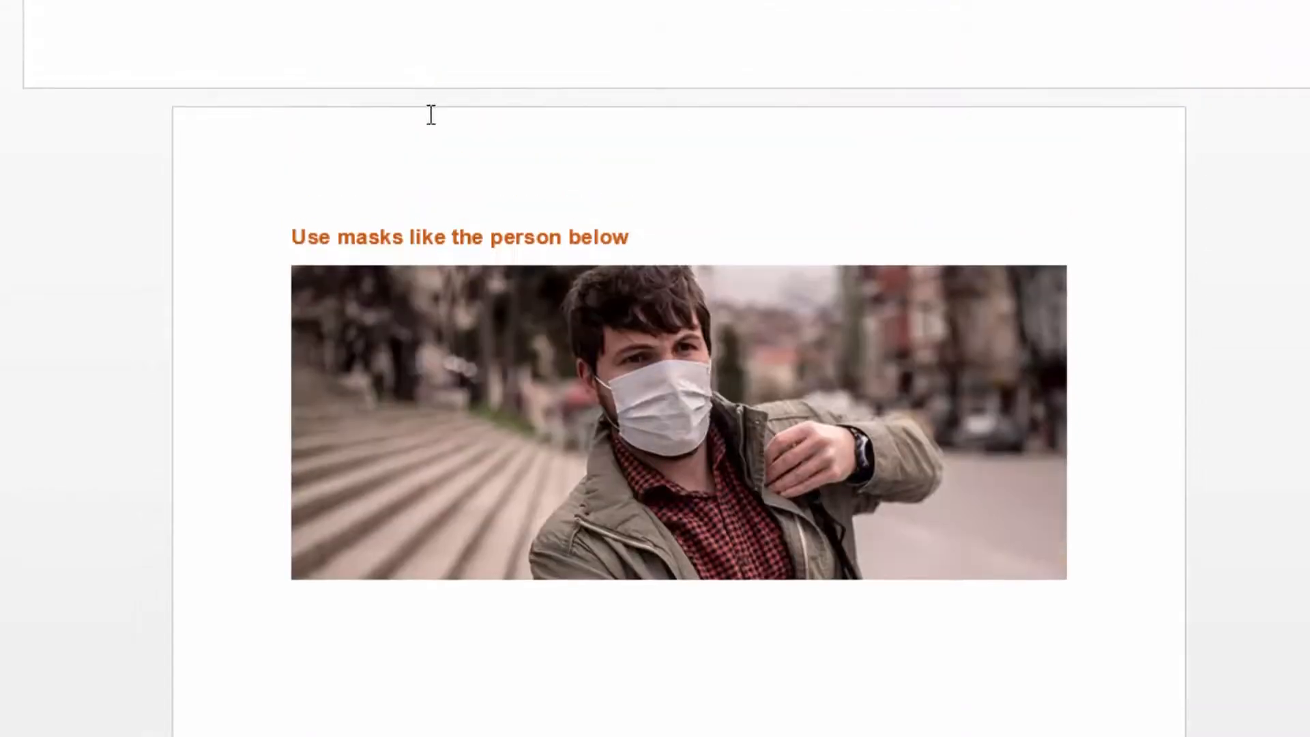
pyautogui.scroll(10, 731, 316)
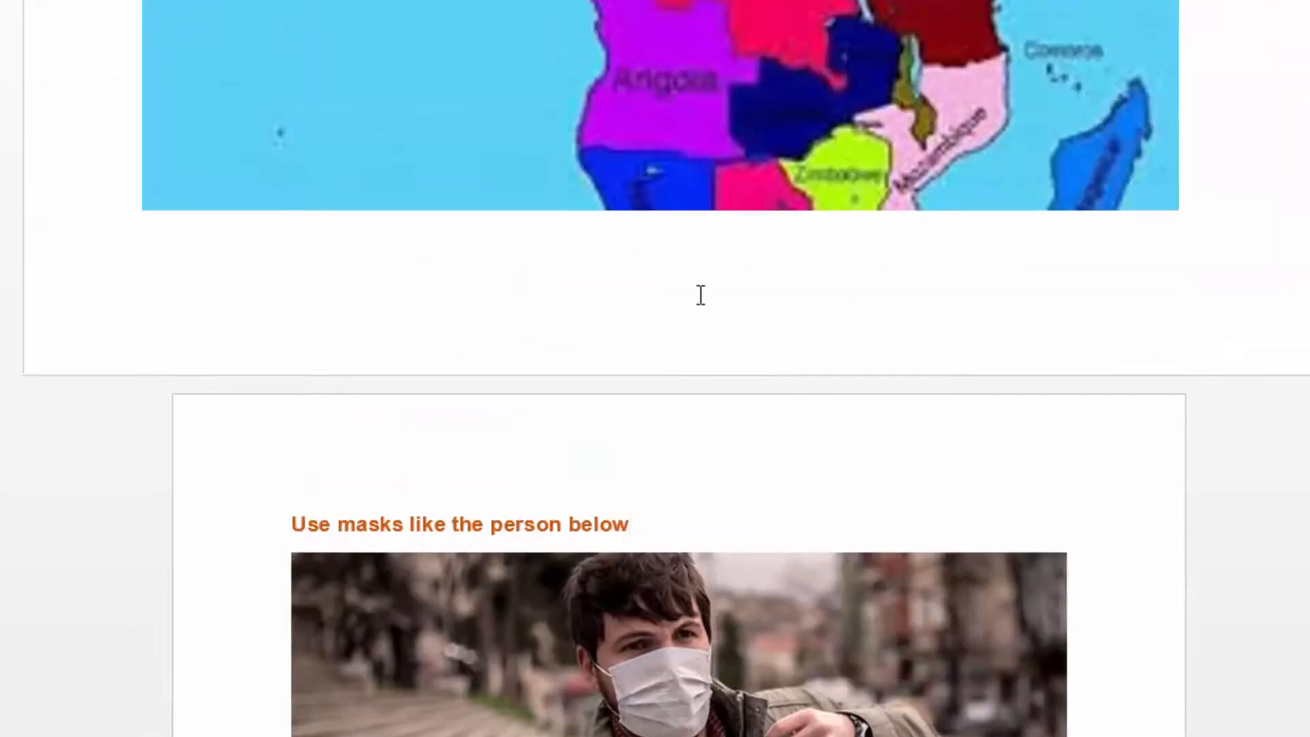
# Examine the landscape map page against the portrait pages directly before and after it.
pyautogui.scroll(1, 491, 114)
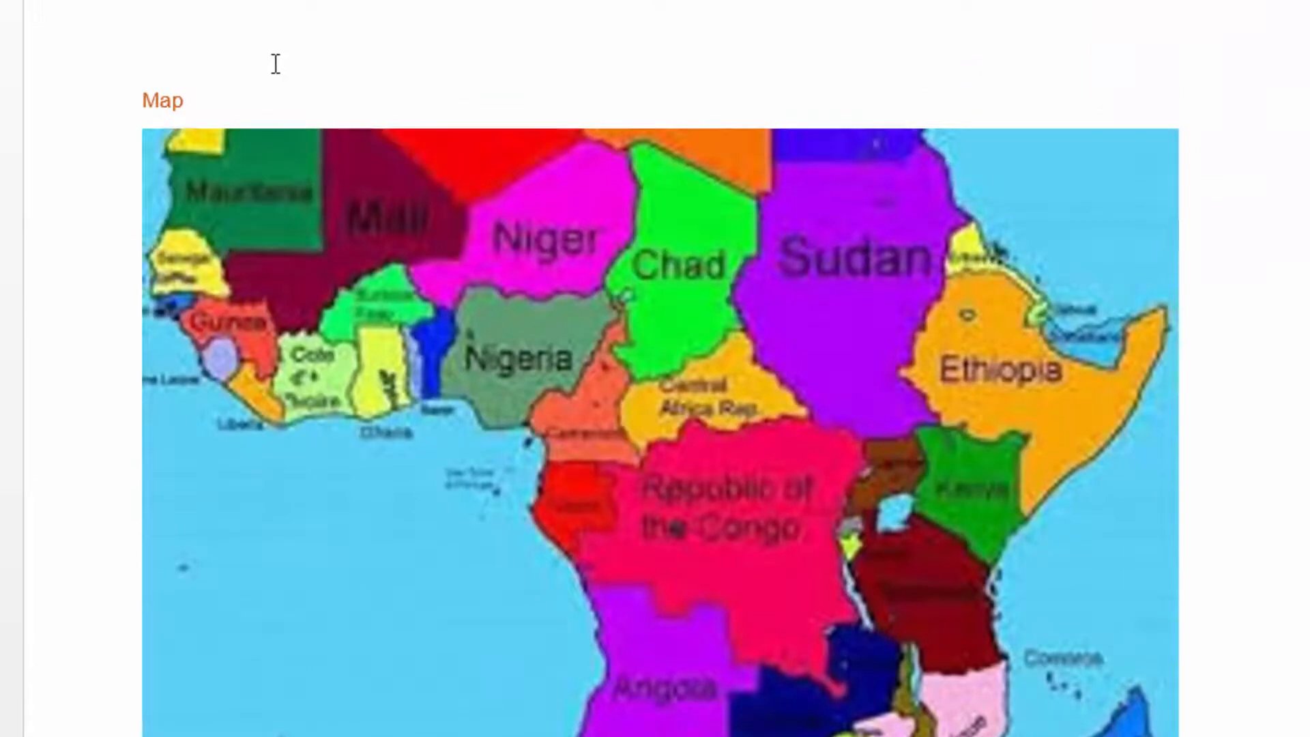
pyautogui.scroll(2, 270, 68)
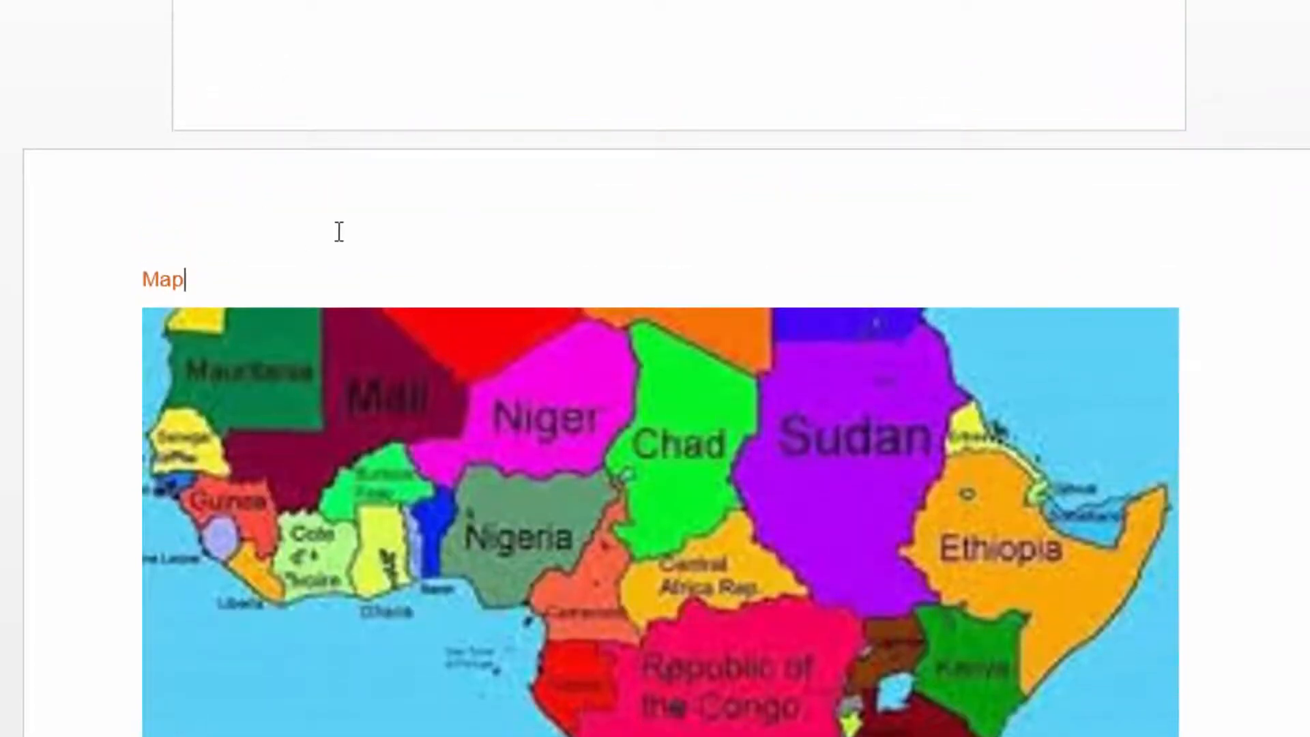
pyautogui.scroll(-3, 339, 232)
pyautogui.scroll(-3, 311, 49)
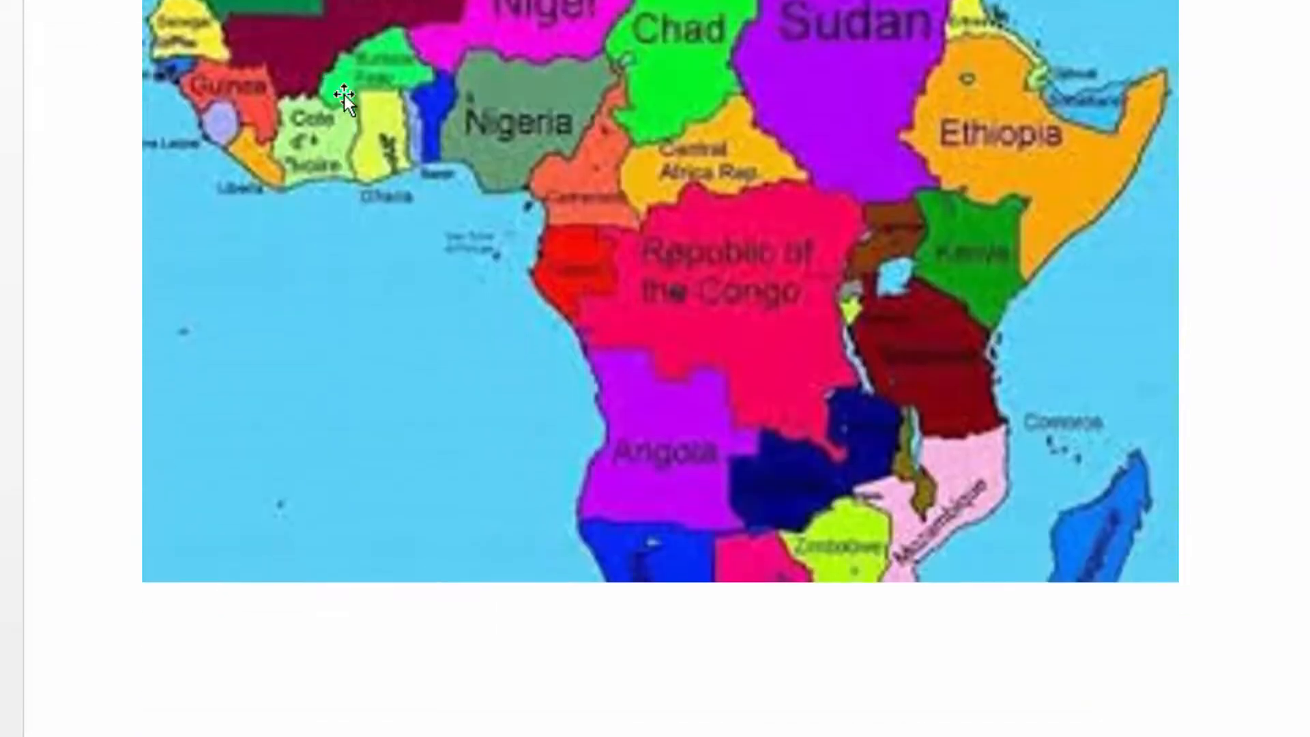
pyautogui.scroll(3, 334, 91)
pyautogui.scroll(-2, 263, 141)
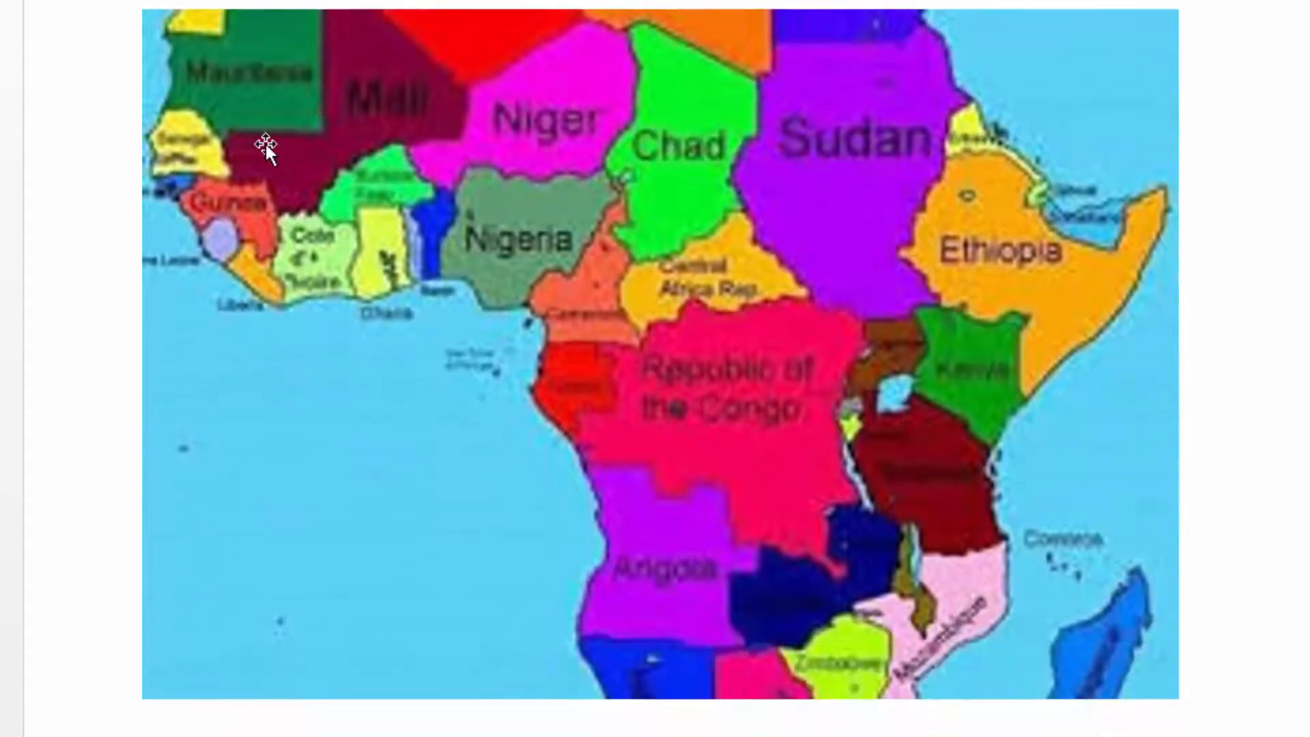
pyautogui.scroll(2, 304, 92)
pyautogui.scroll(-9, 284, 118)
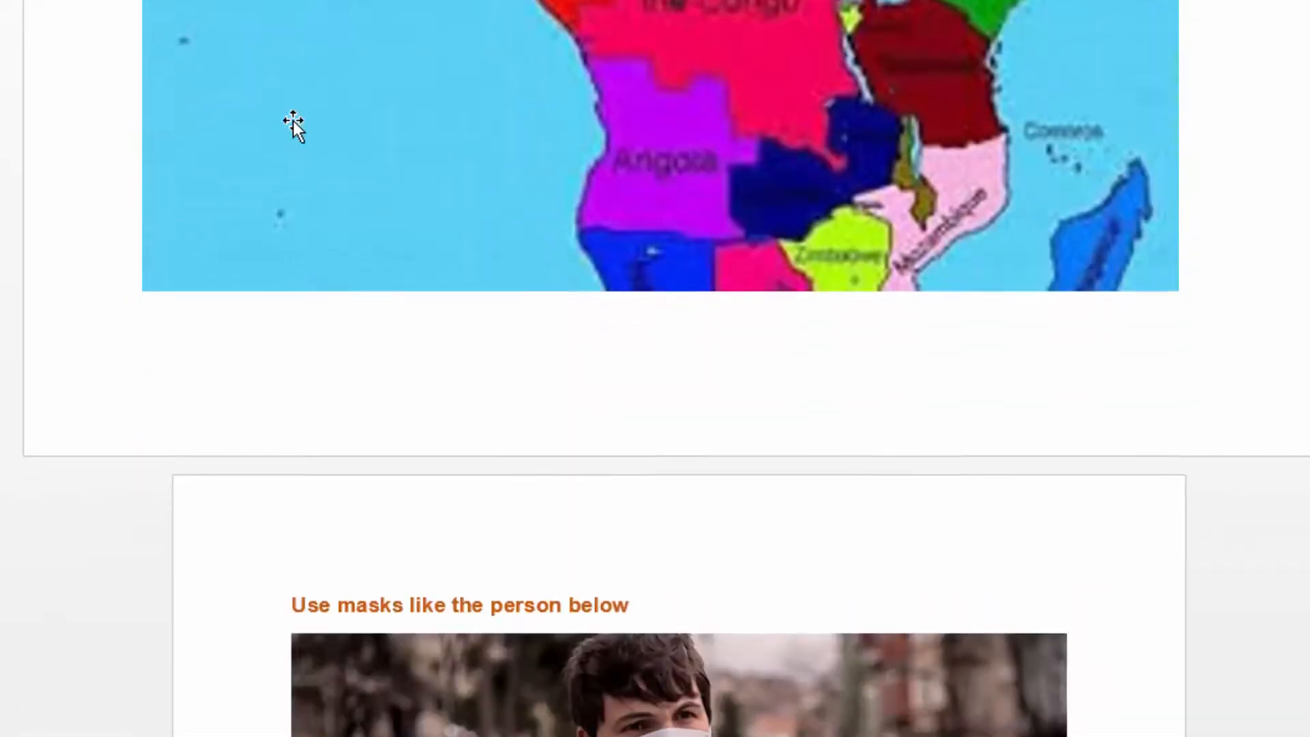
pyautogui.scroll(17, 298, 116)
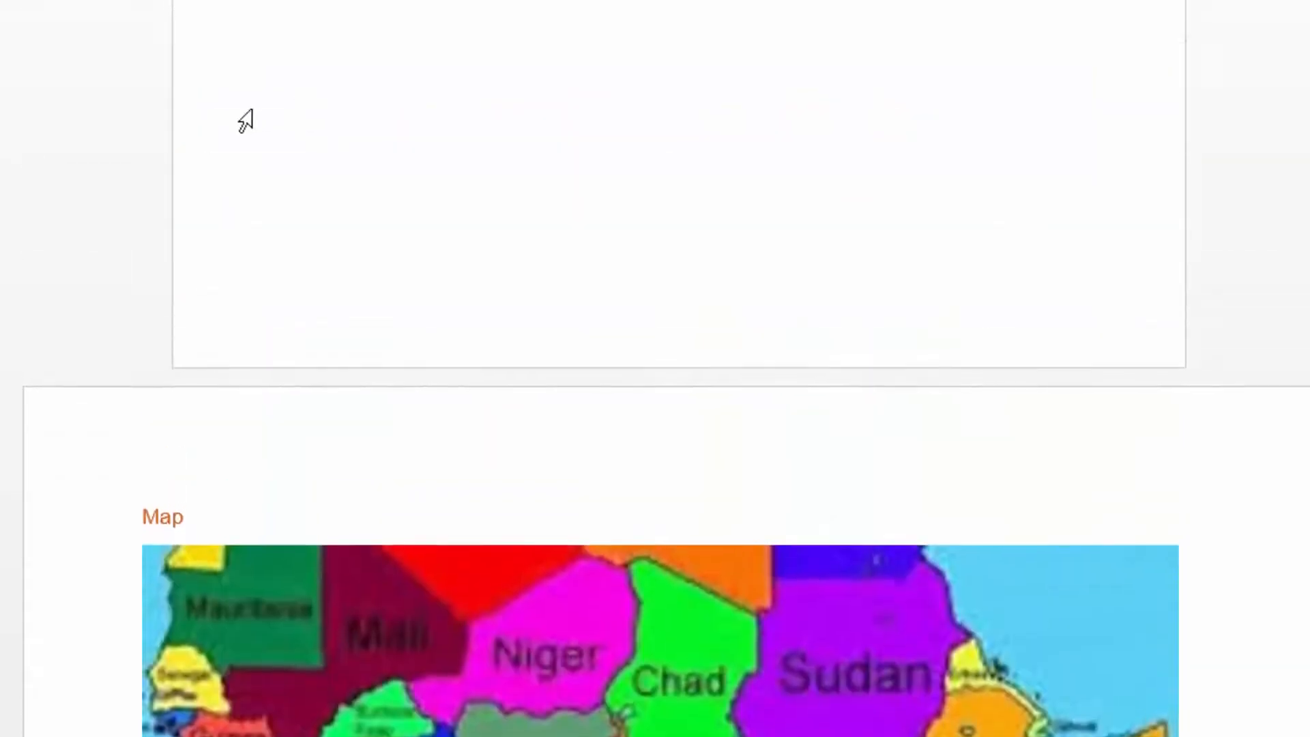
# Review the story pages back to the two-column text under Actions taken by Government, checking where the page and column breaks fall.
pyautogui.scroll(15, 311, 120)
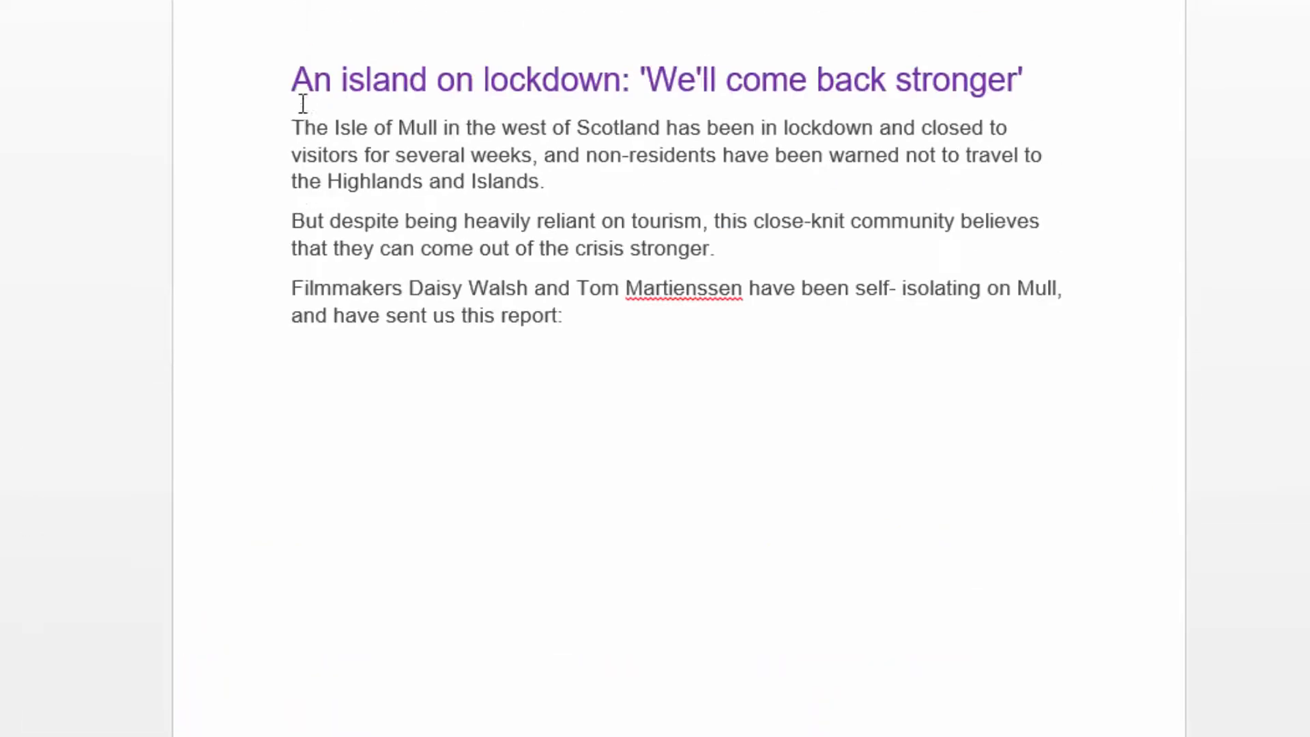
pyautogui.scroll(5, 302, 107)
pyautogui.scroll(6, 319, 135)
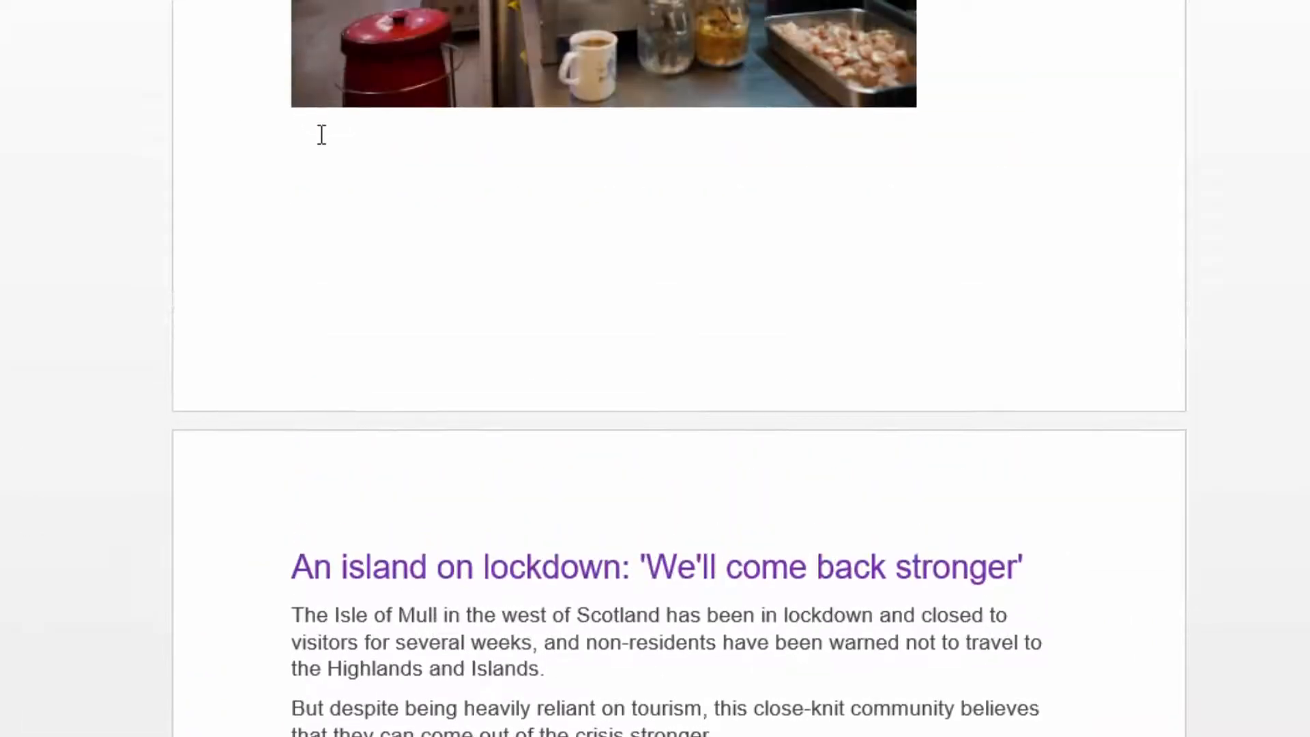
pyautogui.scroll(10, 319, 134)
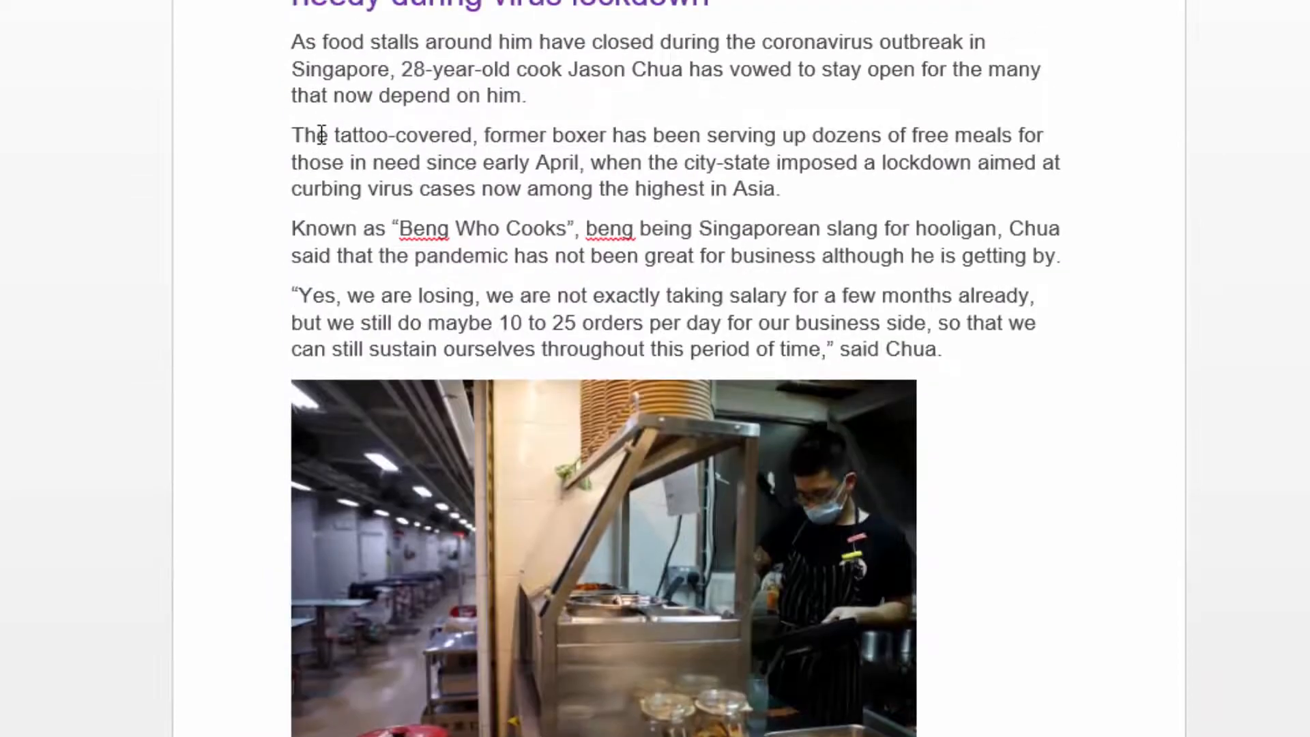
pyautogui.scroll(1, 321, 135)
pyautogui.scroll(1, 321, 133)
pyautogui.scroll(-4, 321, 133)
pyautogui.scroll(8, 321, 134)
pyautogui.scroll(3, 321, 134)
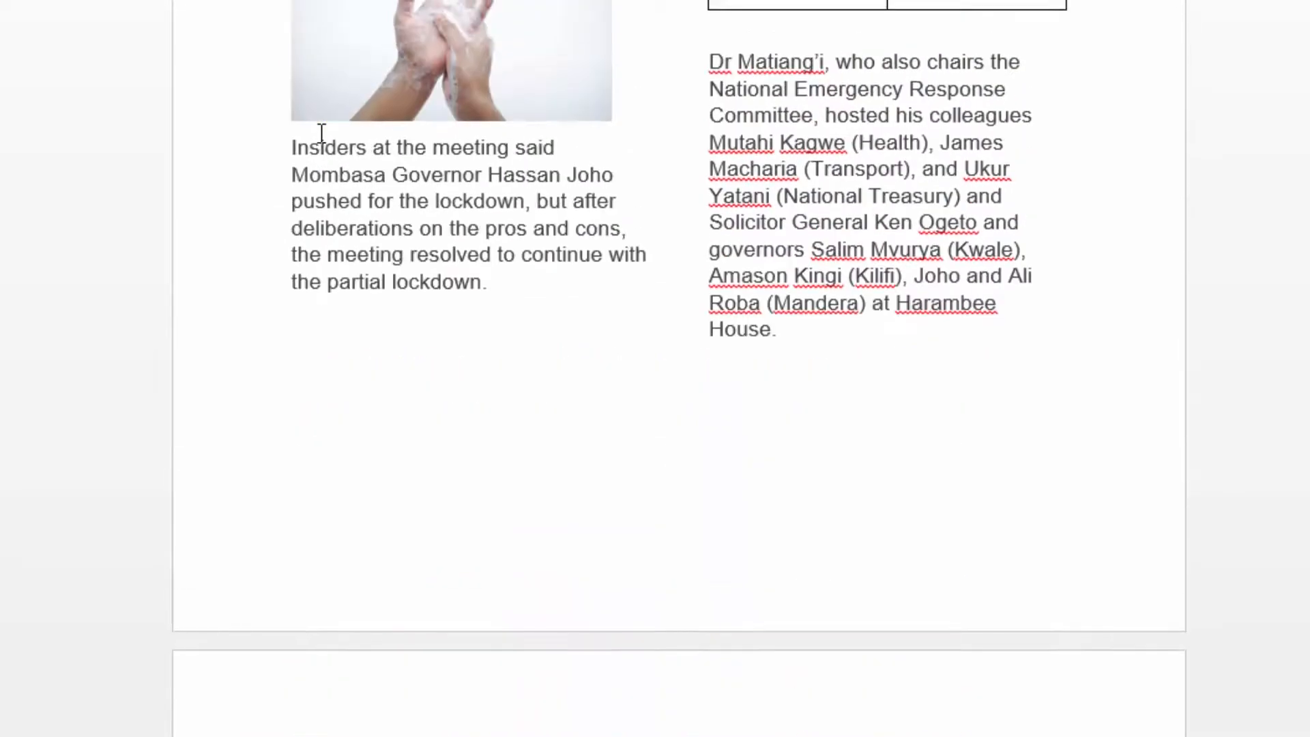
pyautogui.scroll(7, 322, 132)
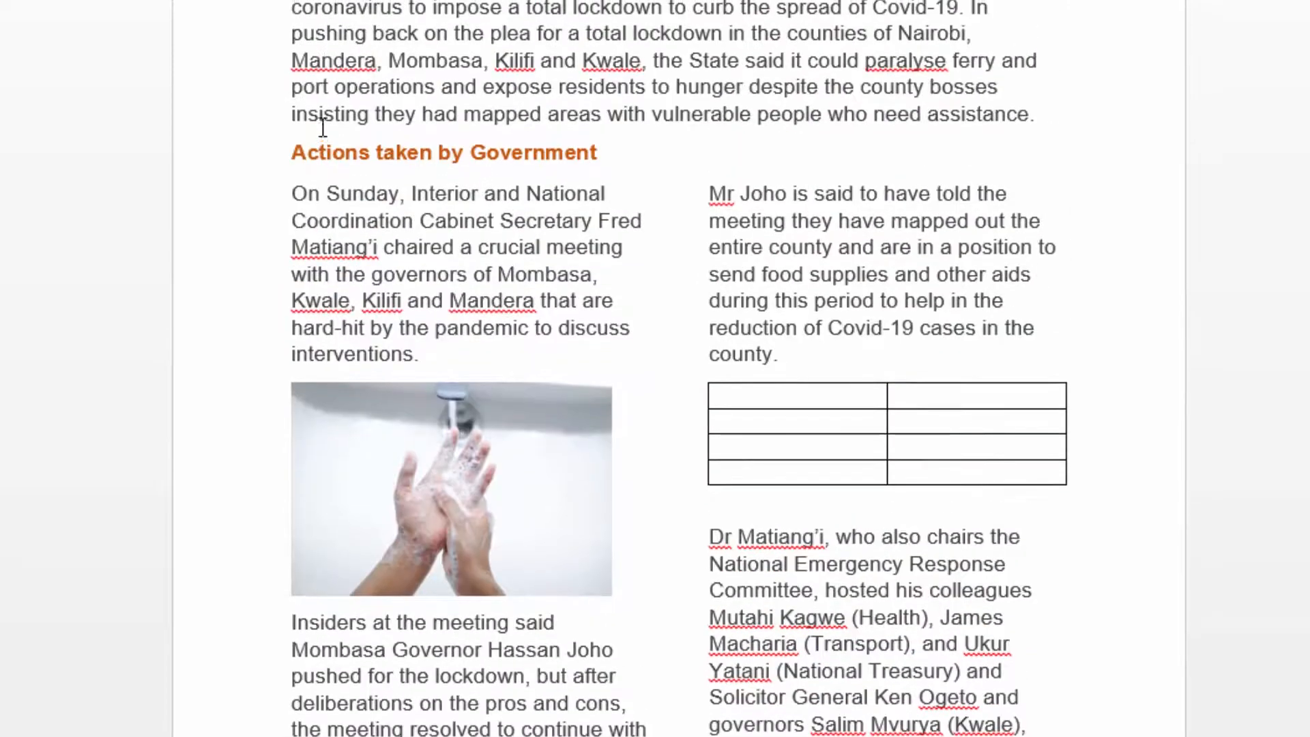
pyautogui.scroll(-5, 494, 116)
pyautogui.scroll(5, 555, 36)
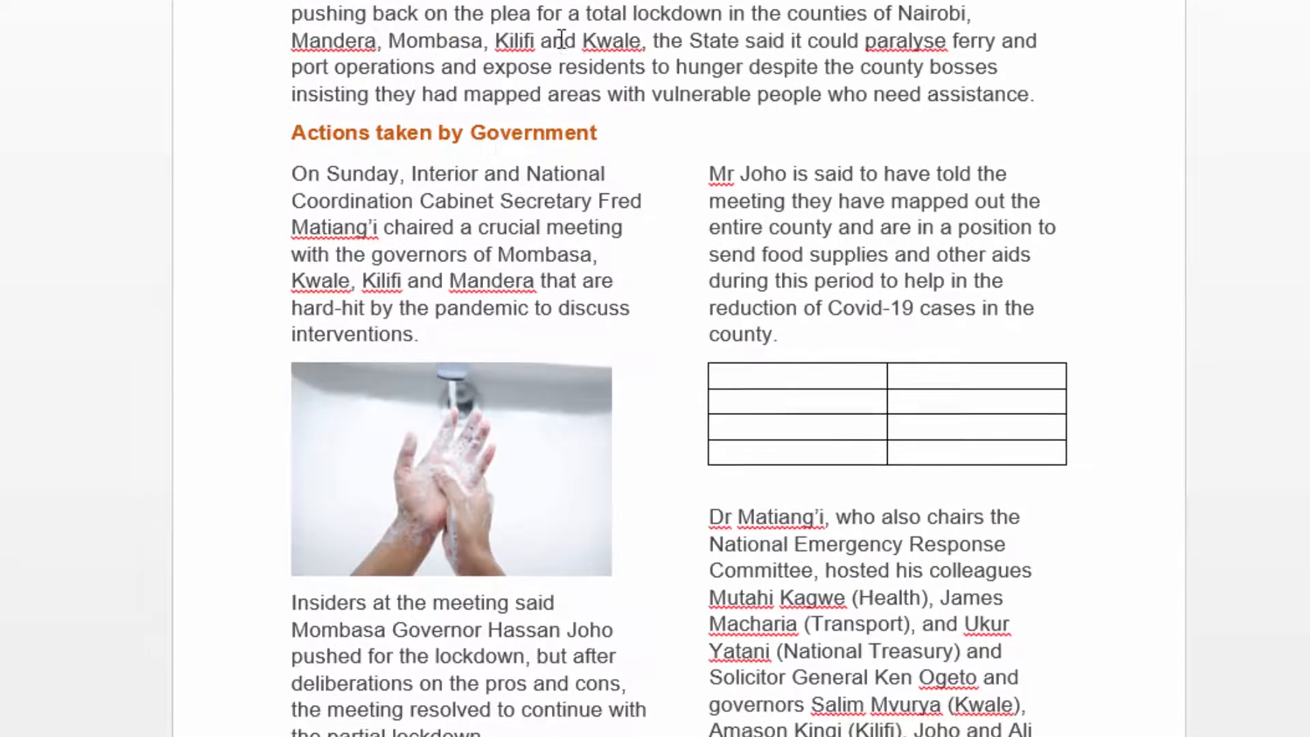
pyautogui.scroll(-19, 555, 36)
pyautogui.scroll(6, 646, 123)
pyautogui.scroll(3, 561, 66)
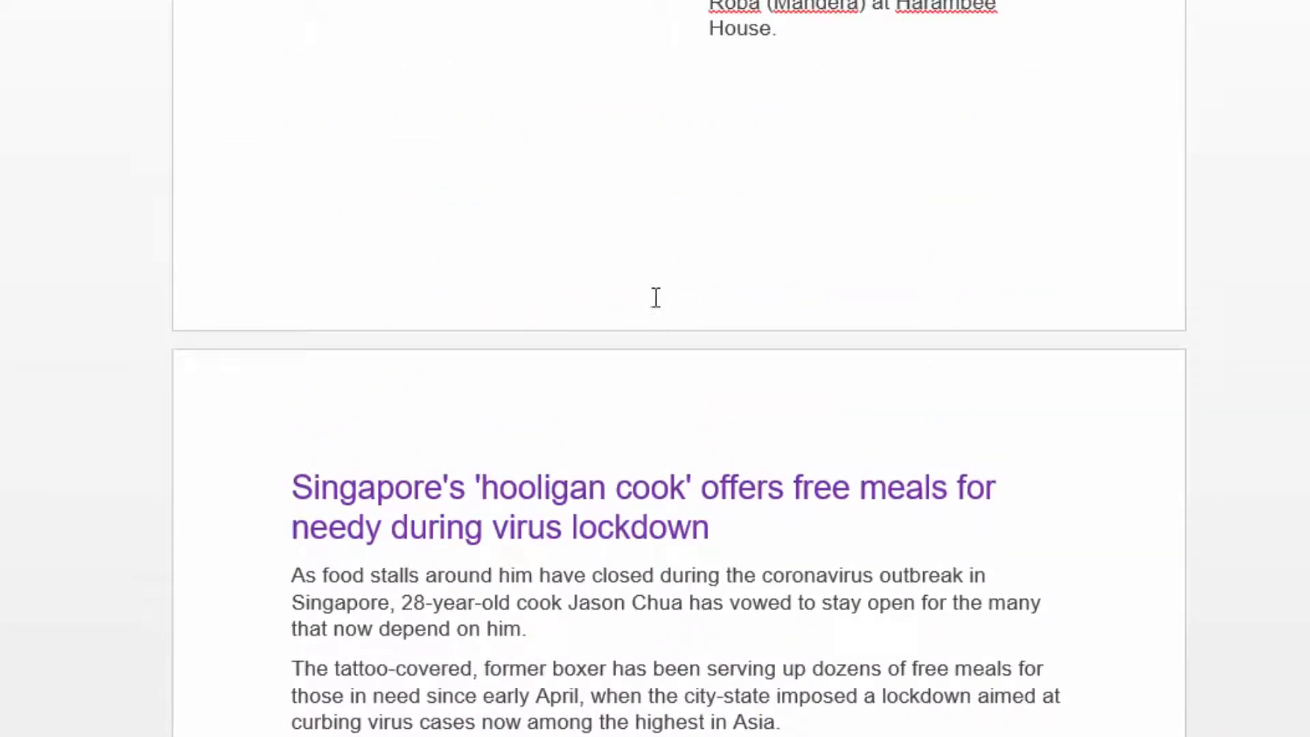
# Insert Page X of Y numbering at the bottom of the pages in the Bold Numbers 2 style and leave footer editing.
pyautogui.scroll(15, 743, 265)
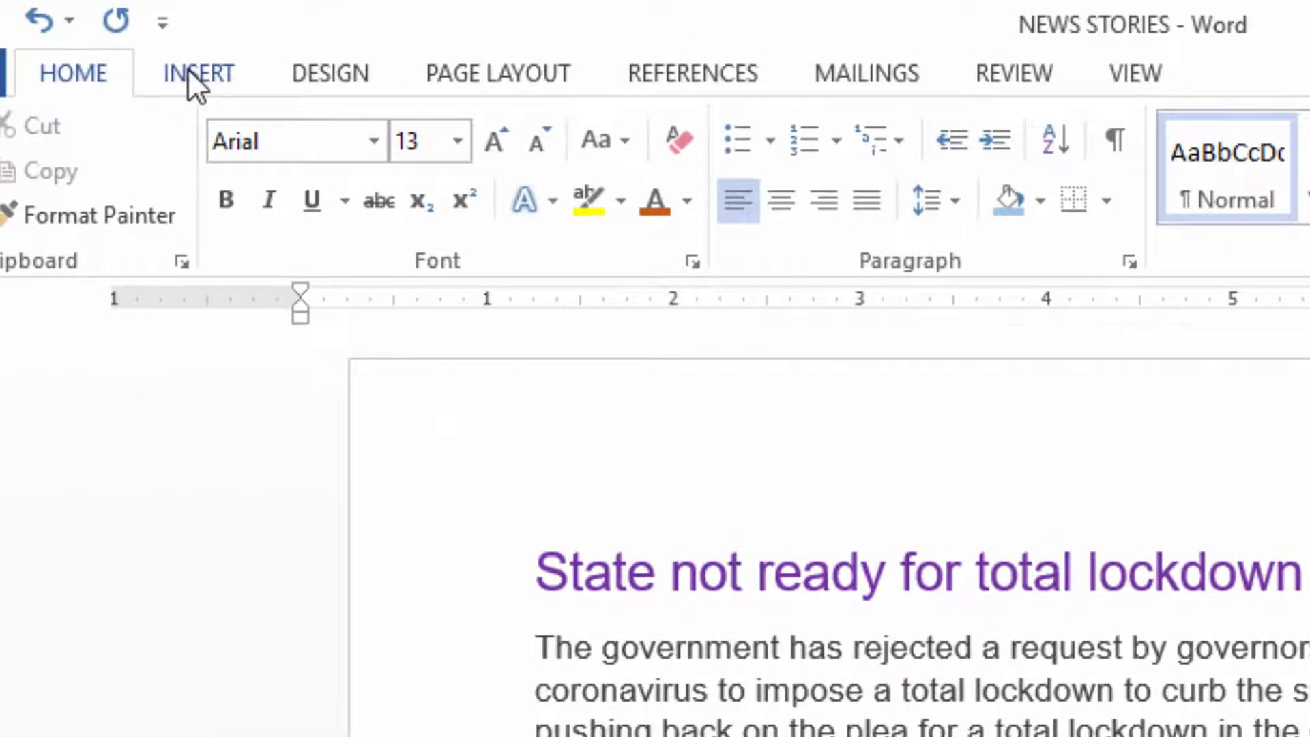
pyautogui.click(190, 68)
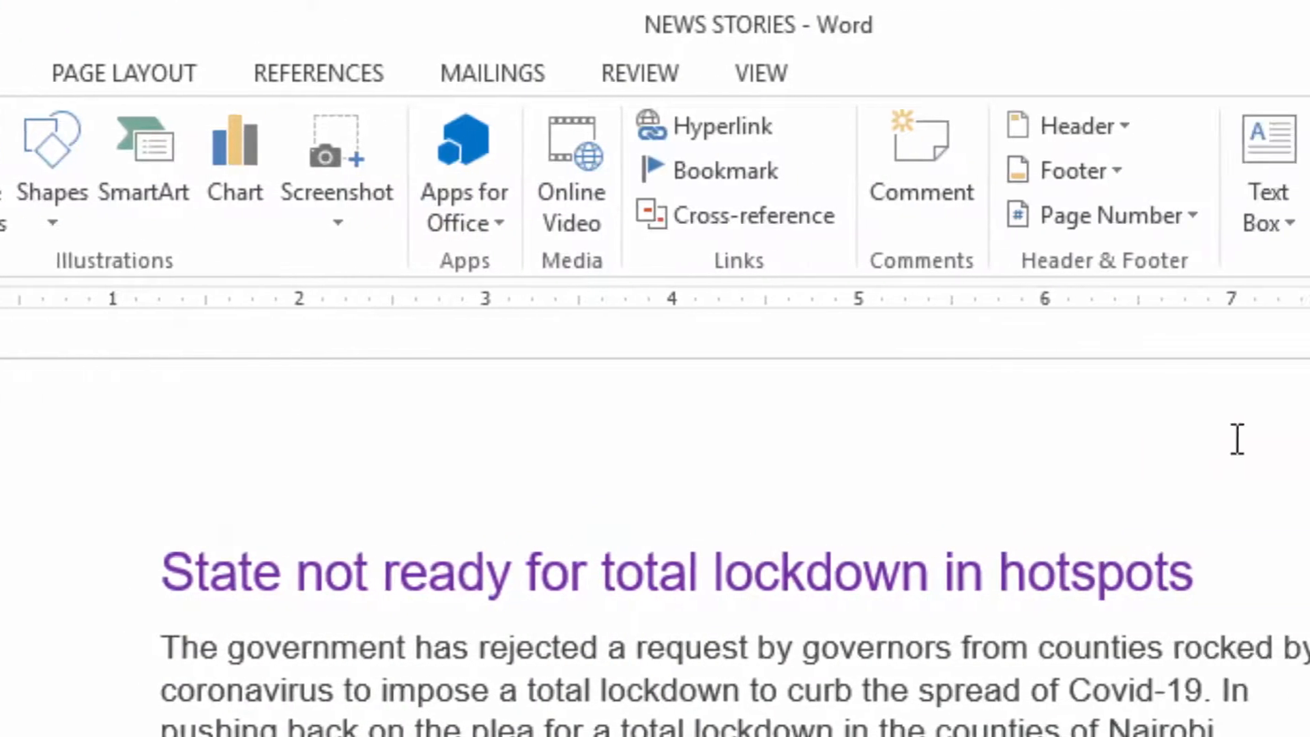
pyautogui.click(1177, 215)
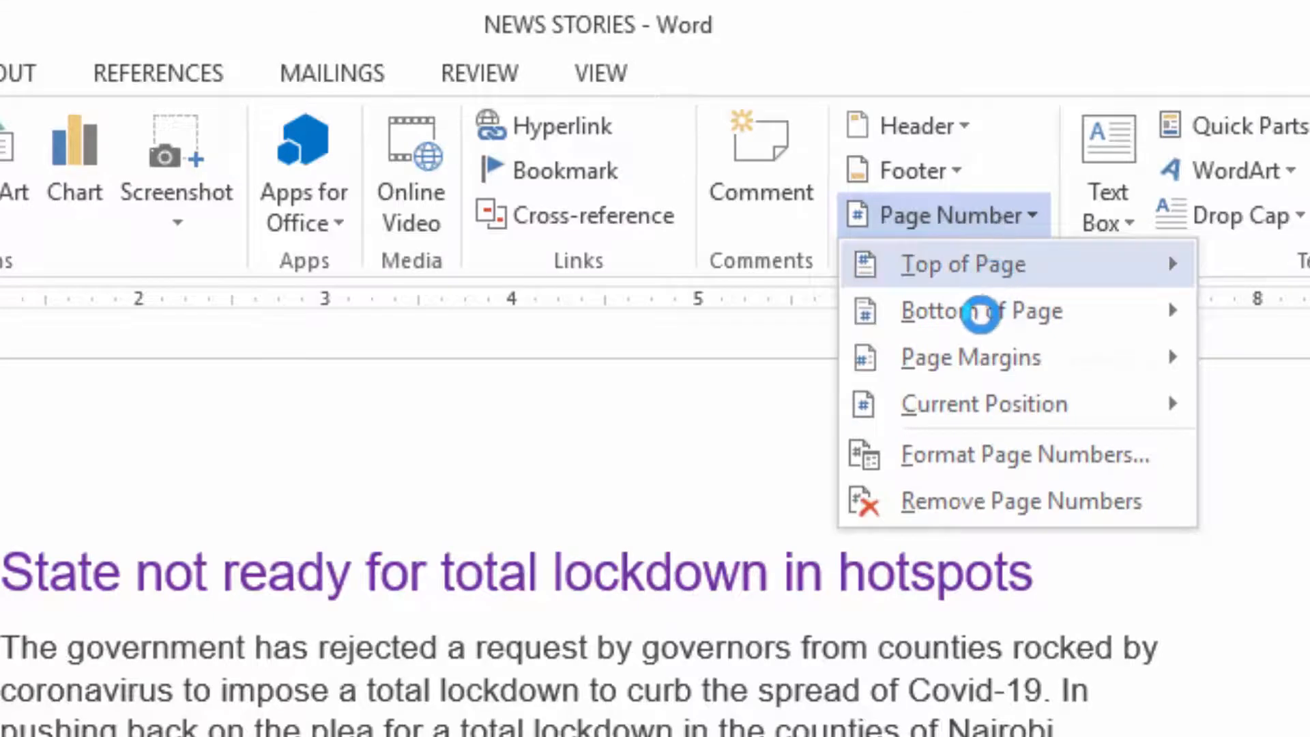
pyautogui.moveTo(986, 321)
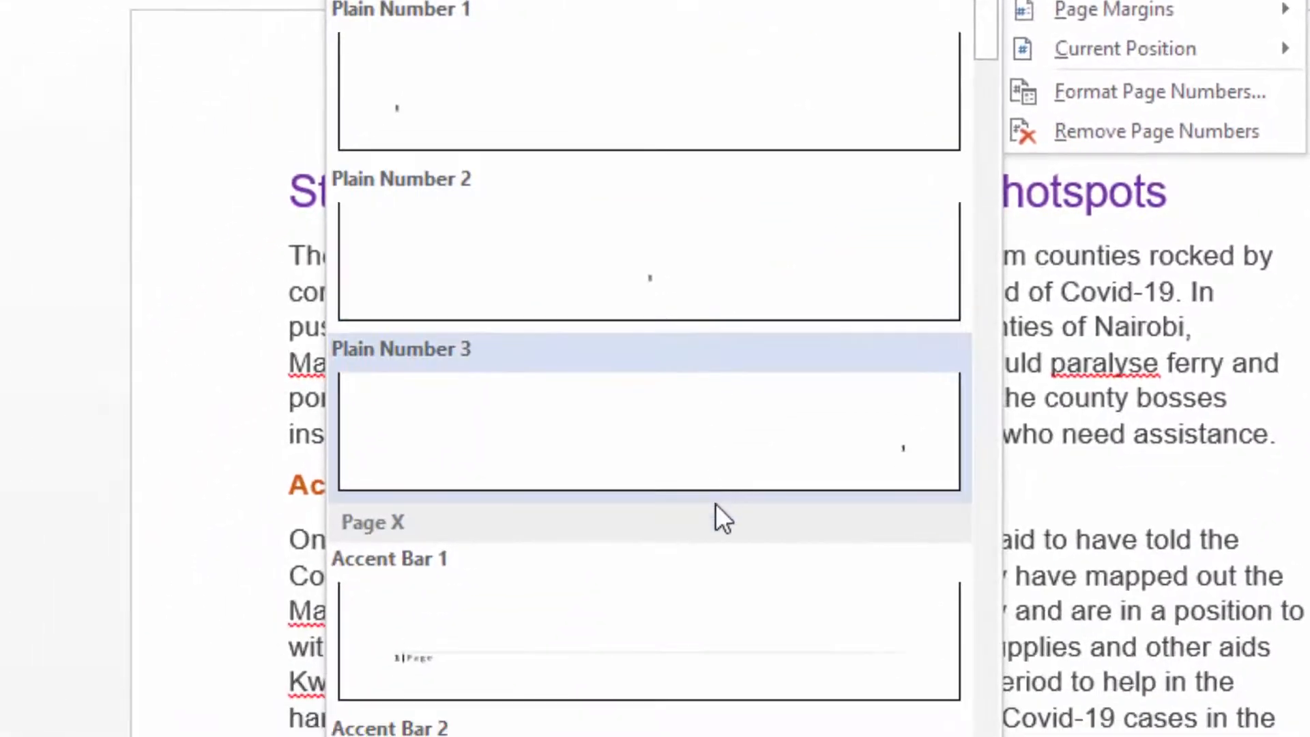
pyautogui.scroll(-5, 715, 511)
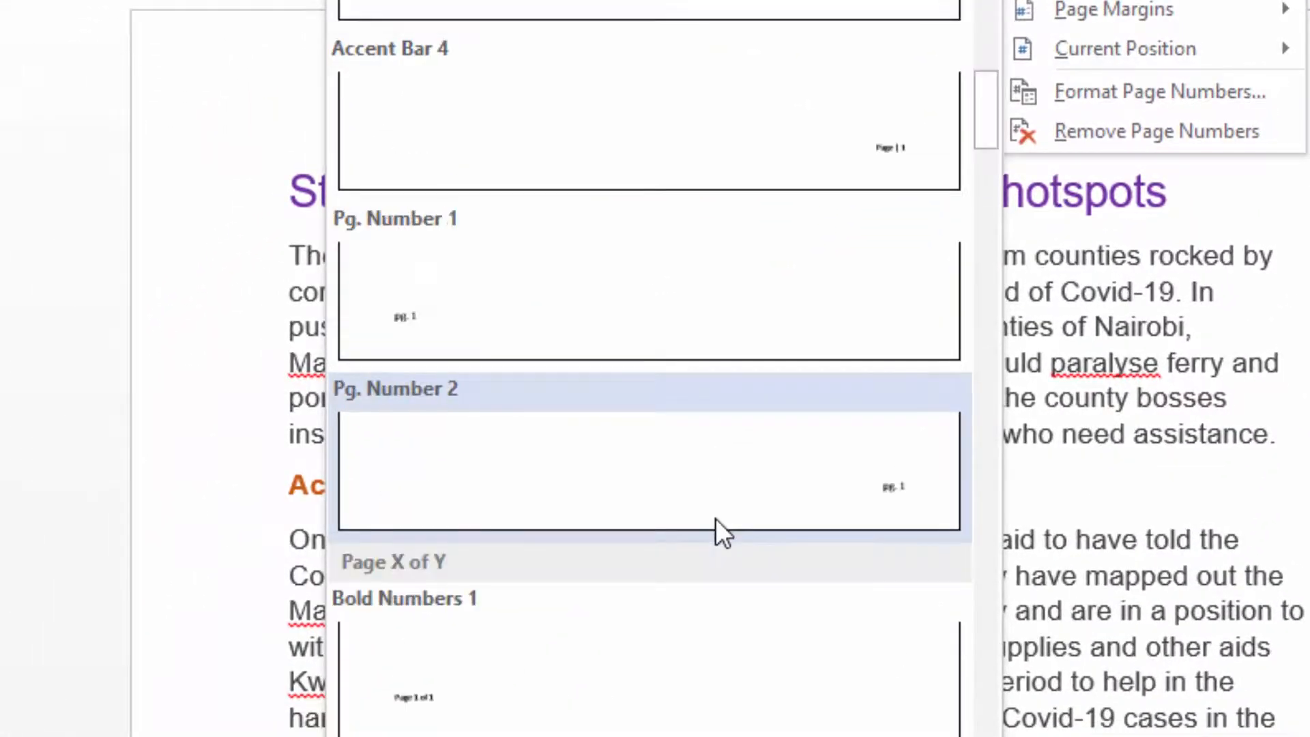
pyautogui.scroll(-3, 715, 520)
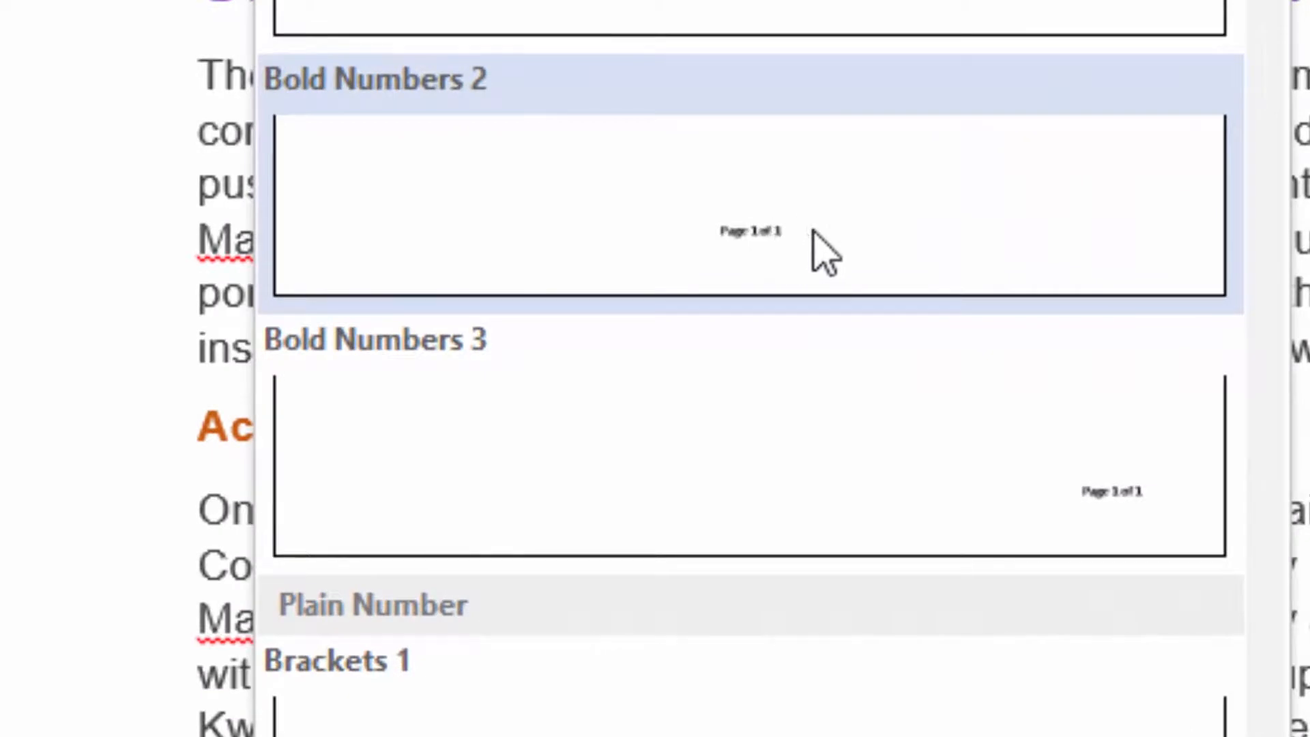
pyautogui.click(771, 238)
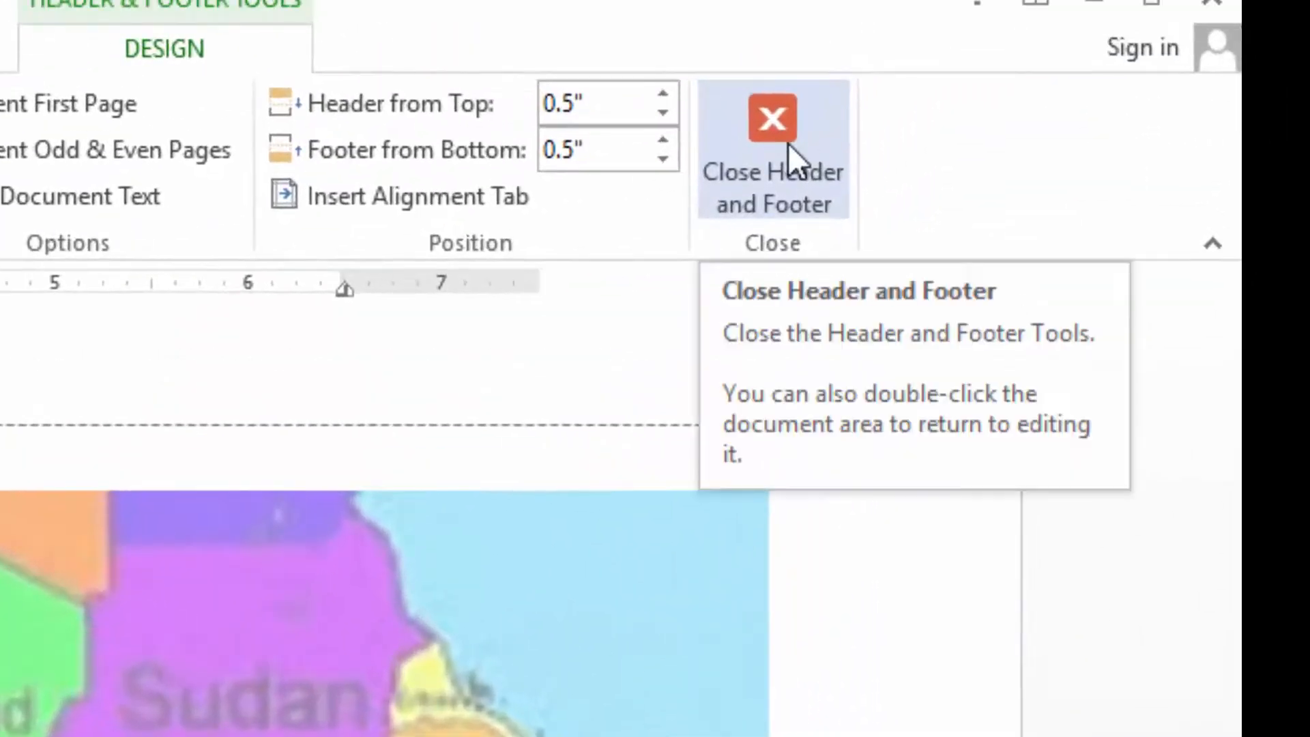
pyautogui.click(788, 143)
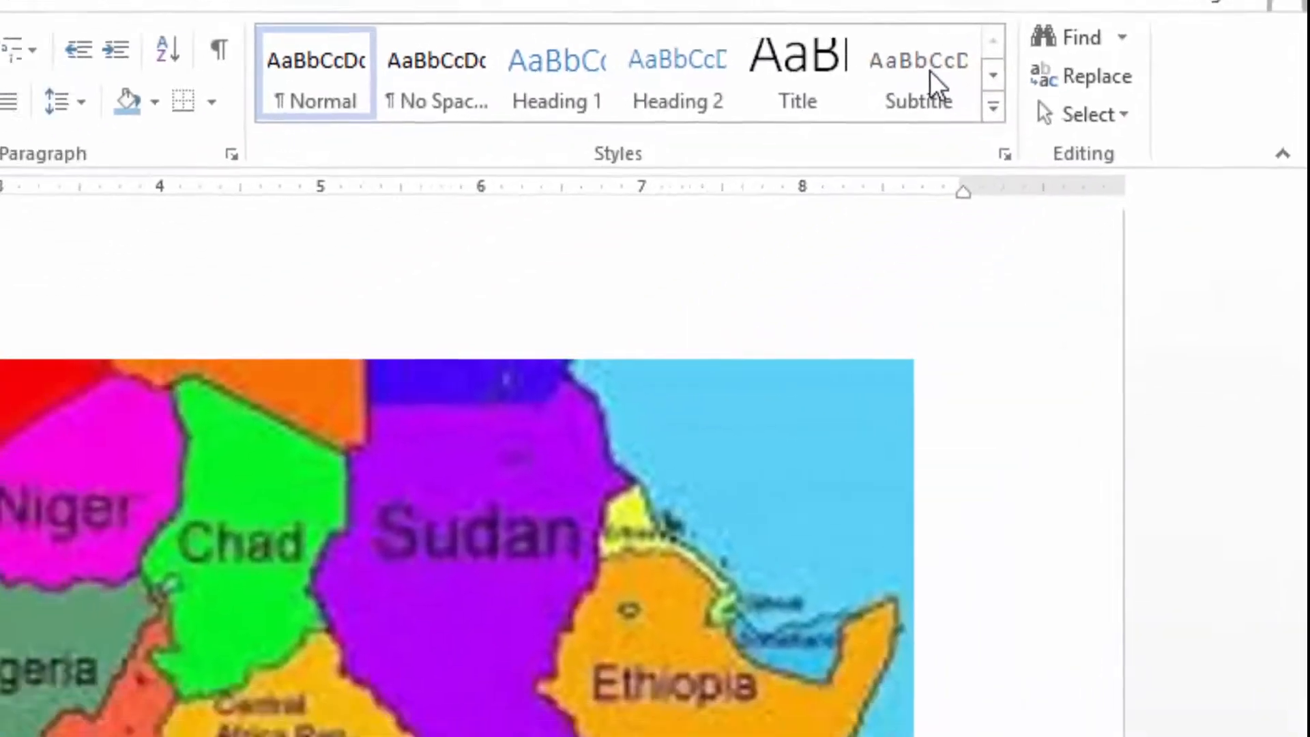
# Check the page numbering in the footers across the story, map and mask pages, ending at the first story.
pyautogui.scroll(20, 751, 553)
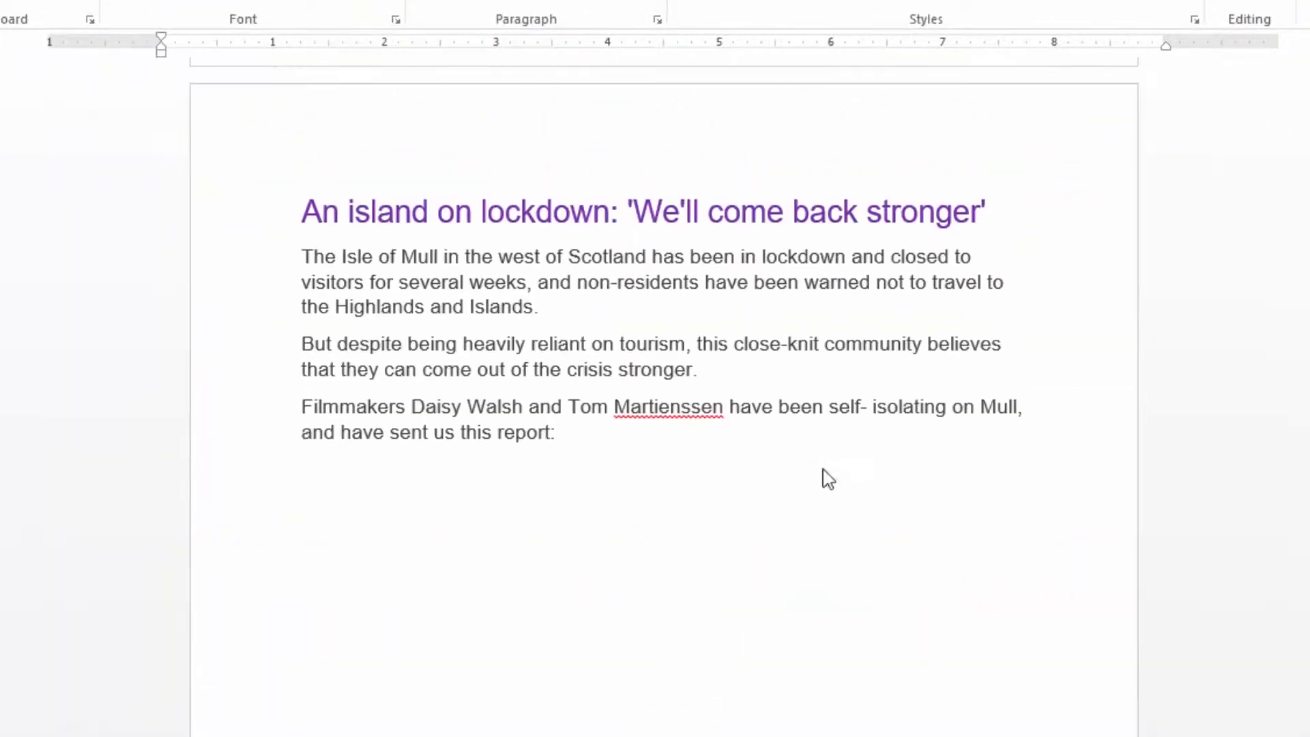
pyautogui.scroll(20, 827, 476)
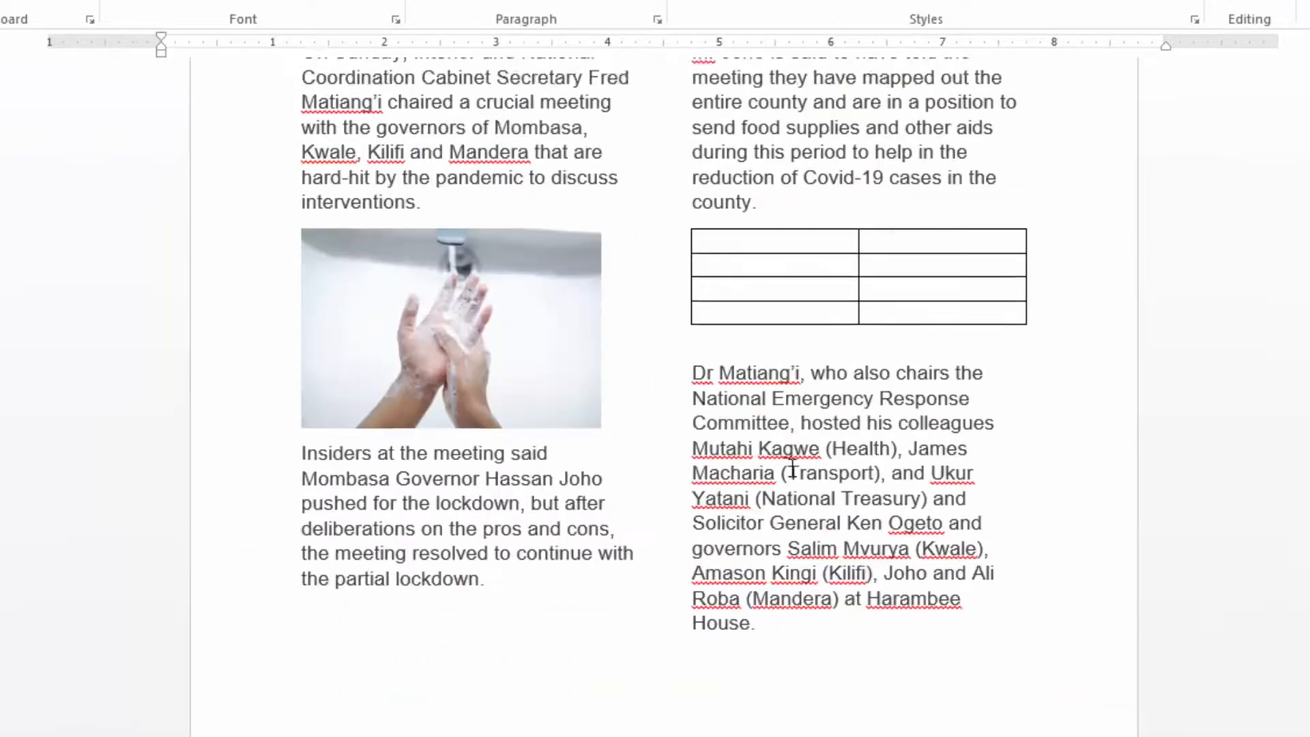
pyautogui.scroll(-10, 788, 470)
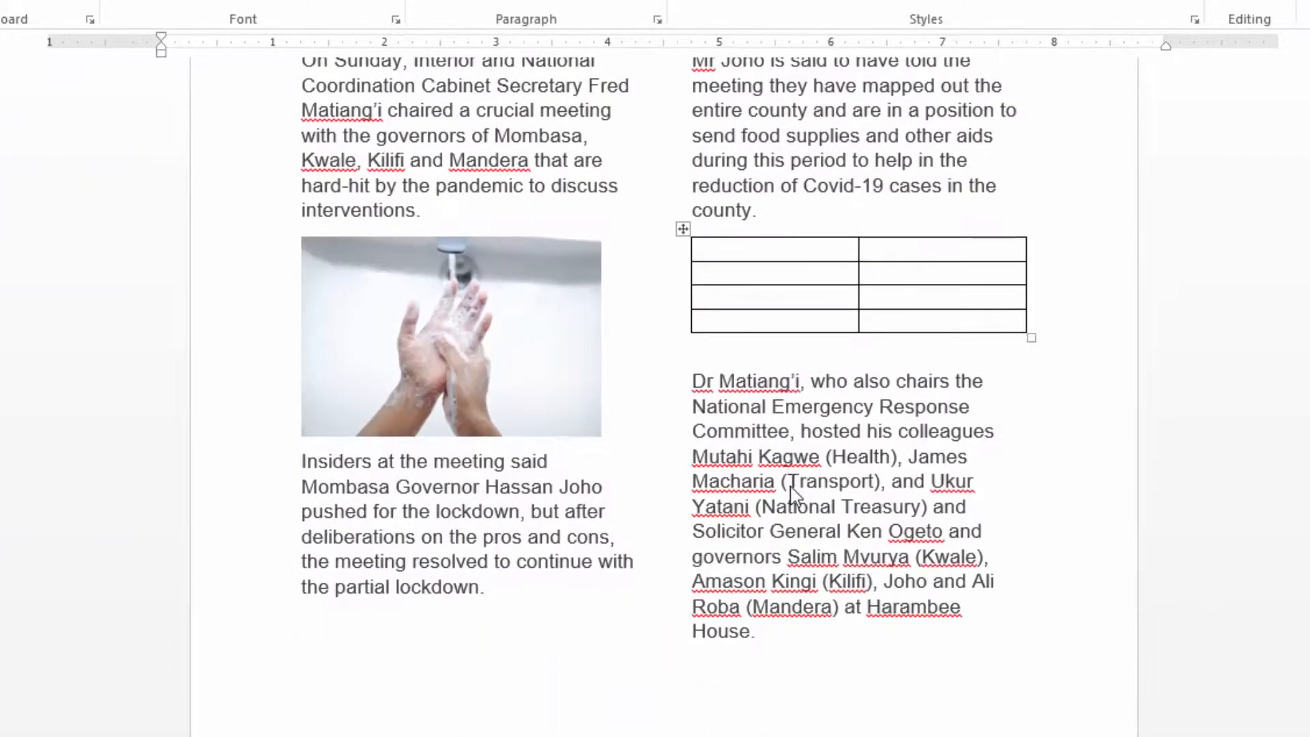
pyautogui.scroll(-10, 685, 458)
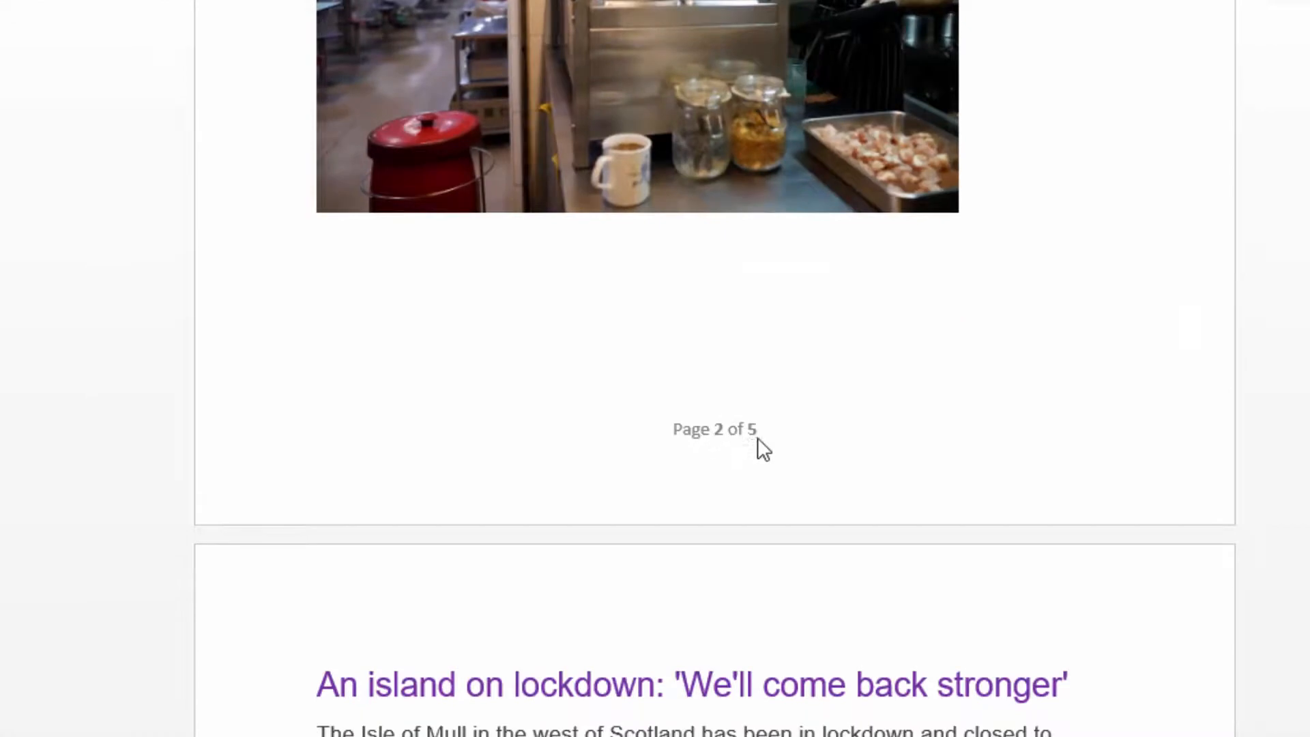
pyautogui.scroll(-10, 757, 437)
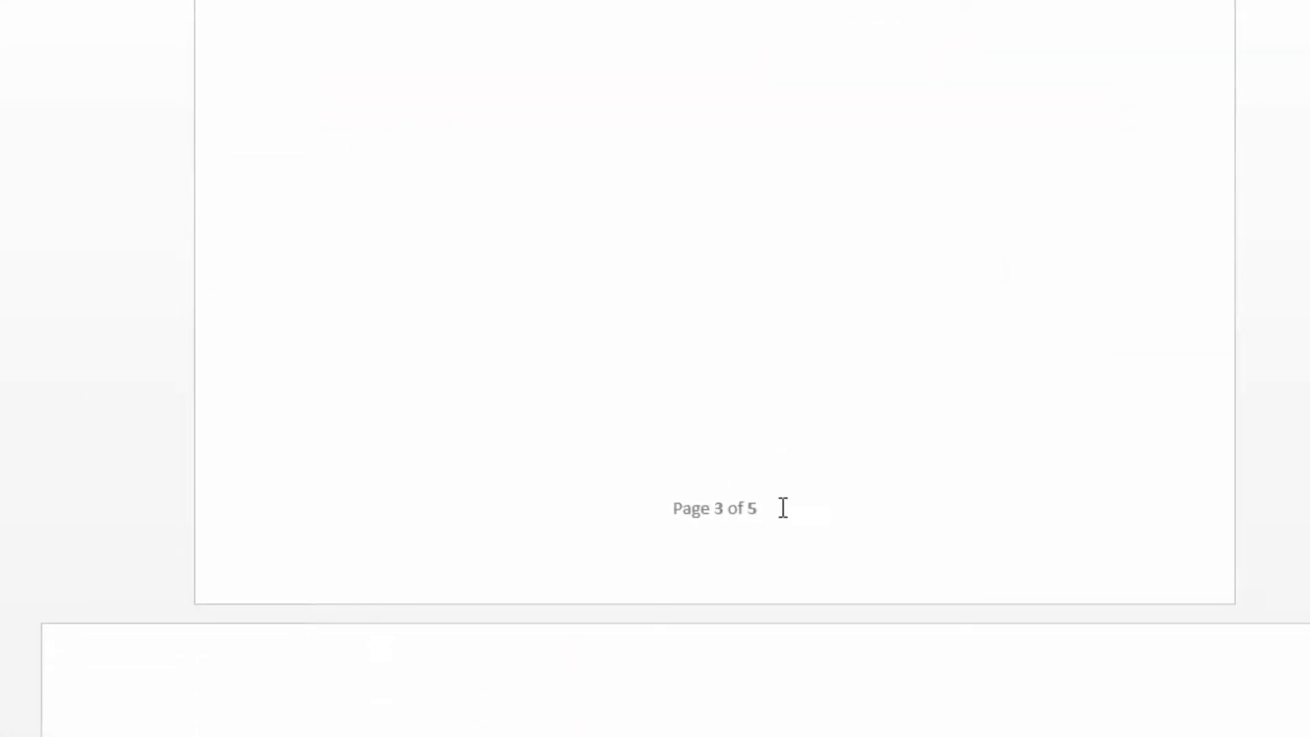
pyautogui.scroll(-6, 786, 519)
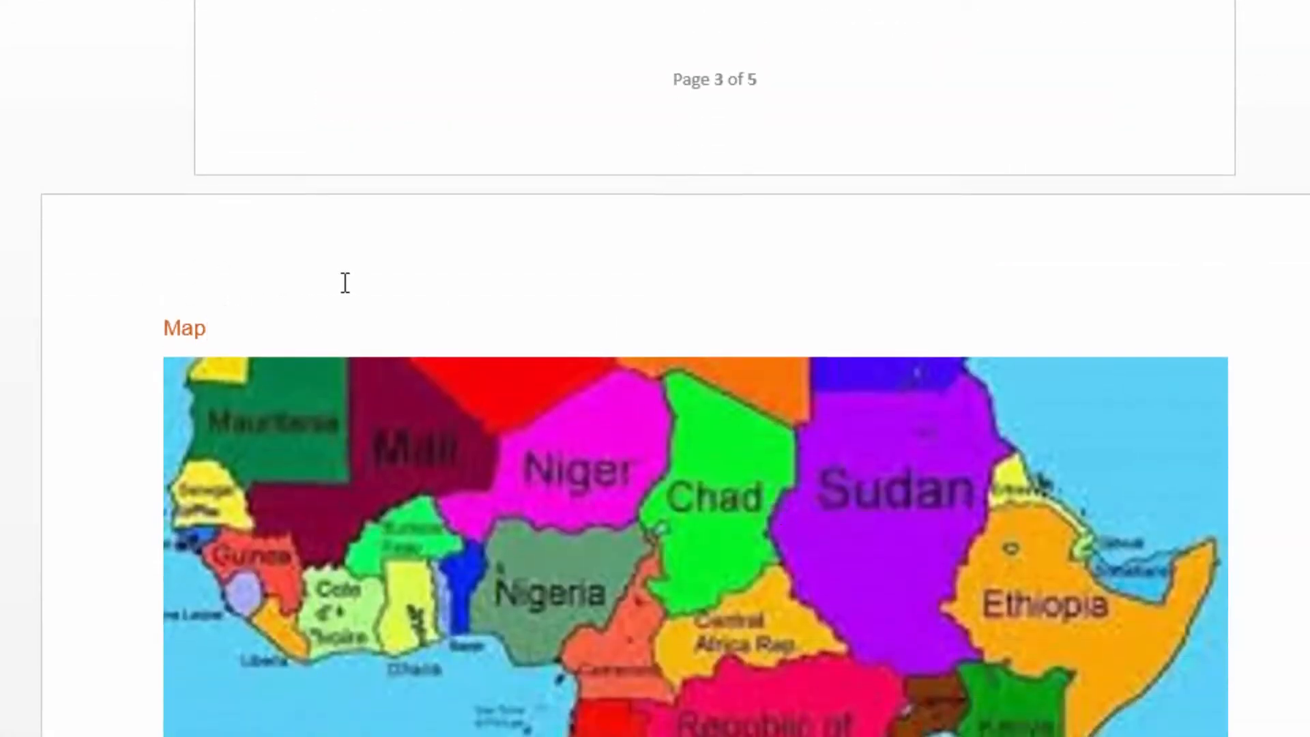
pyautogui.scroll(-3, 202, 268)
pyautogui.scroll(4, 480, 264)
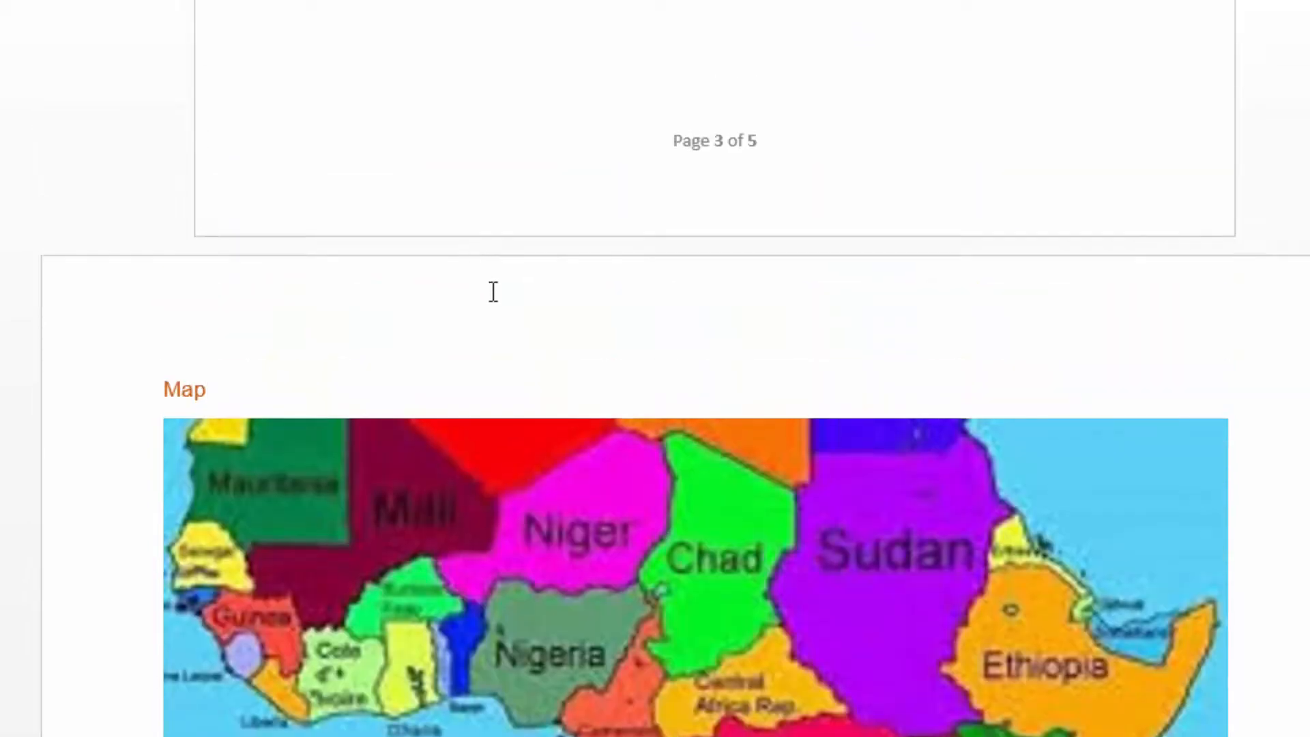
pyautogui.scroll(-6, 583, 337)
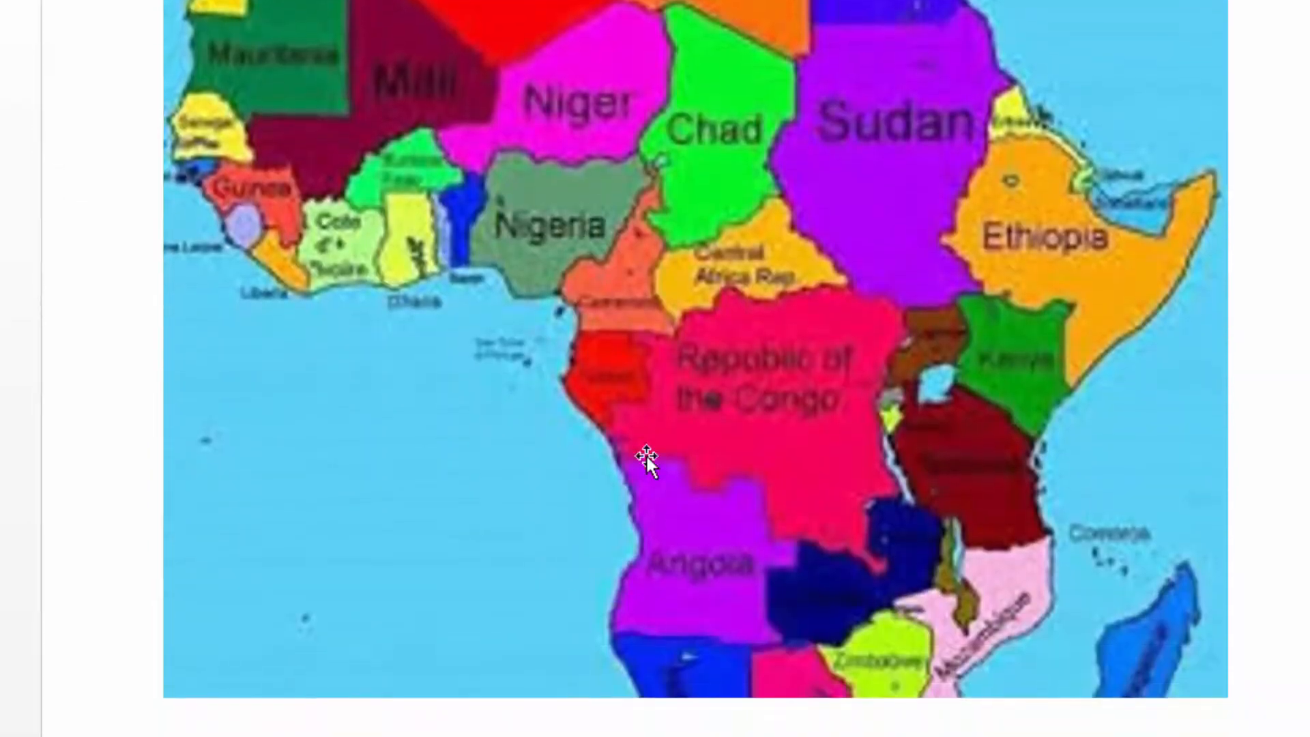
pyautogui.scroll(-8, 648, 509)
pyautogui.scroll(-3, 715, 415)
pyautogui.scroll(-7, 694, 400)
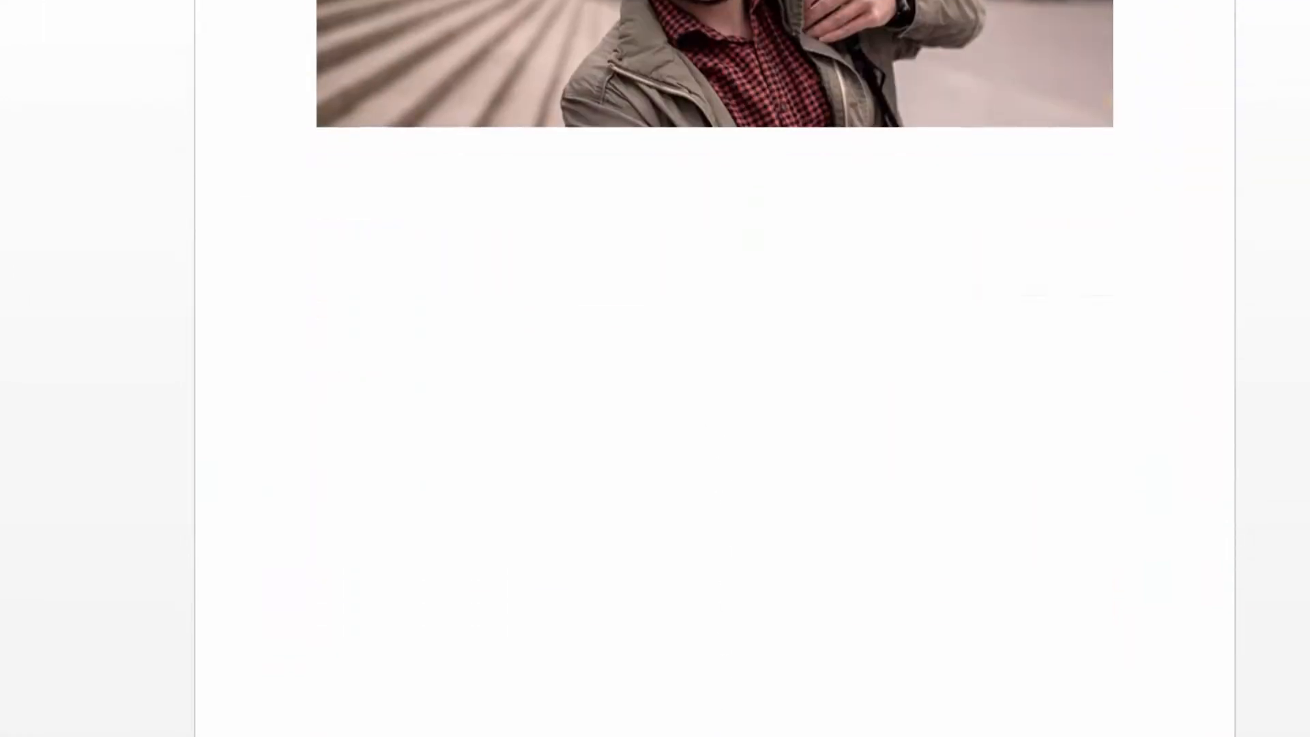
pyautogui.scroll(20, 695, 368)
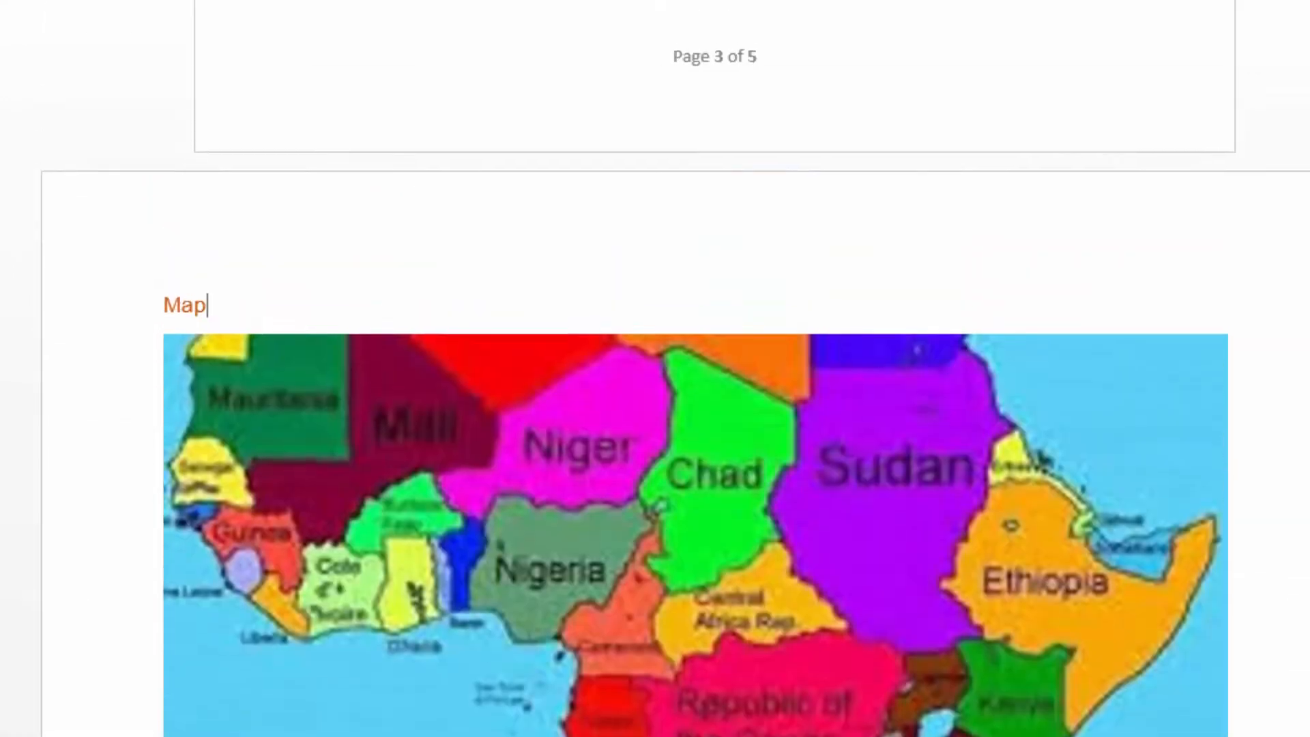
pyautogui.scroll(15, 707, 587)
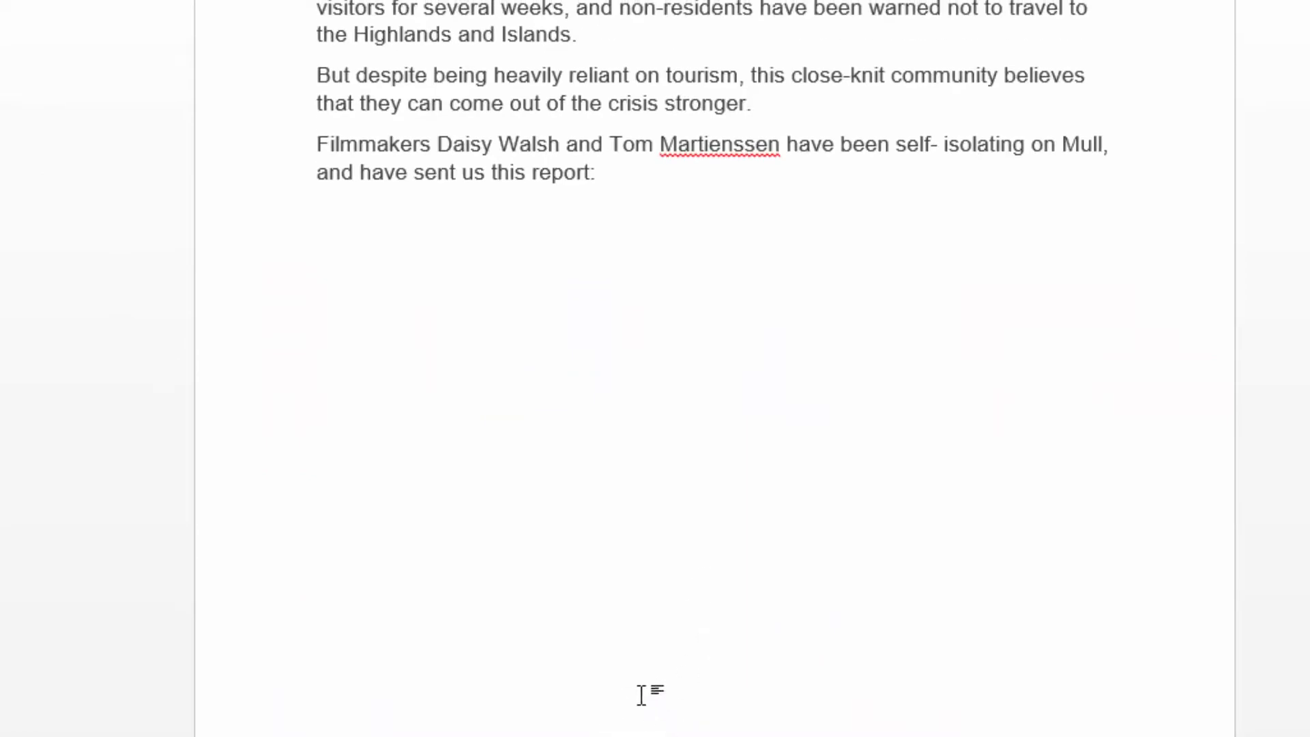
pyautogui.scroll(15, 655, 696)
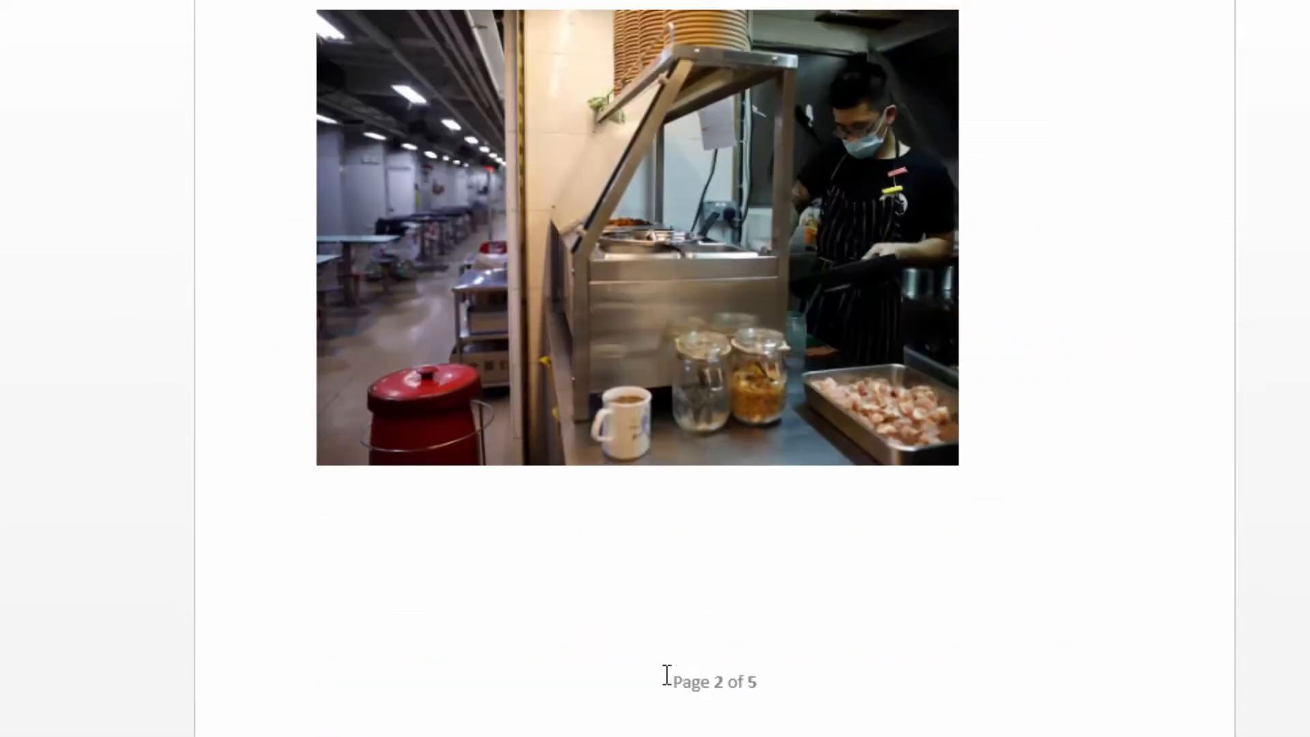
pyautogui.scroll(15, 669, 675)
pyautogui.scroll(5, 679, 668)
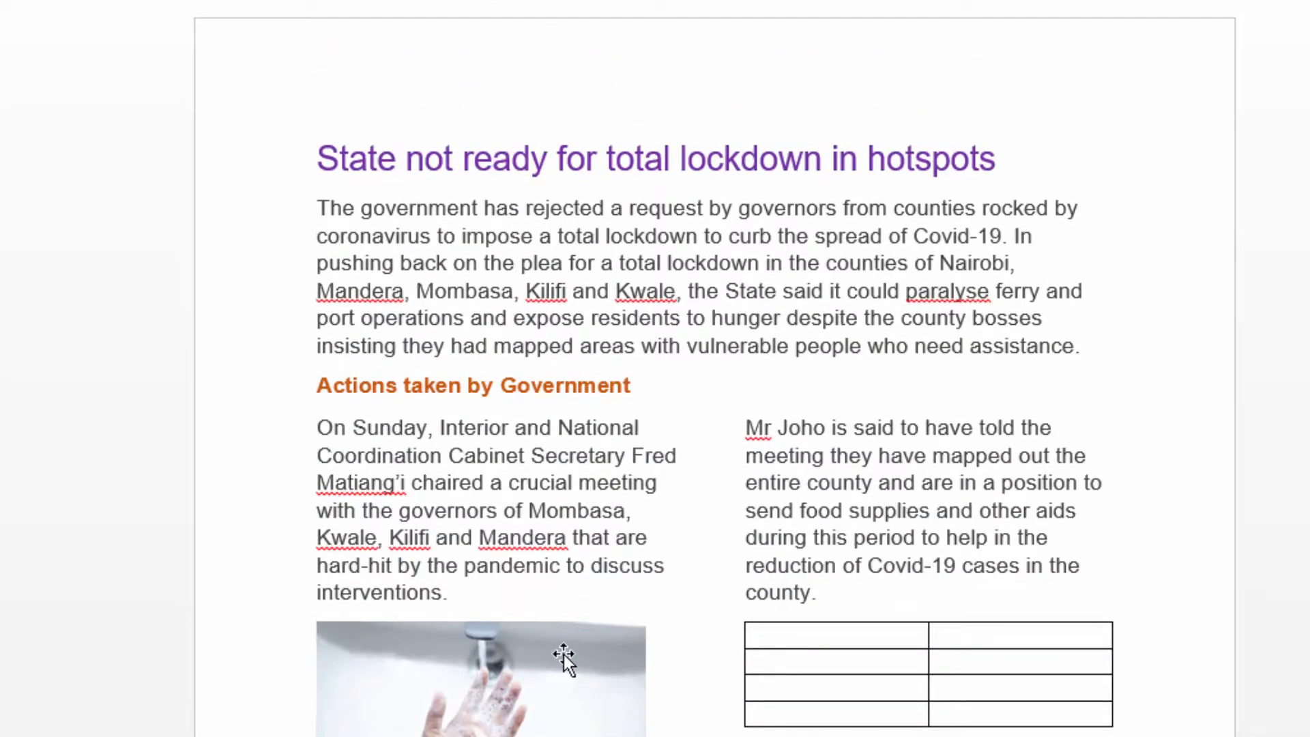